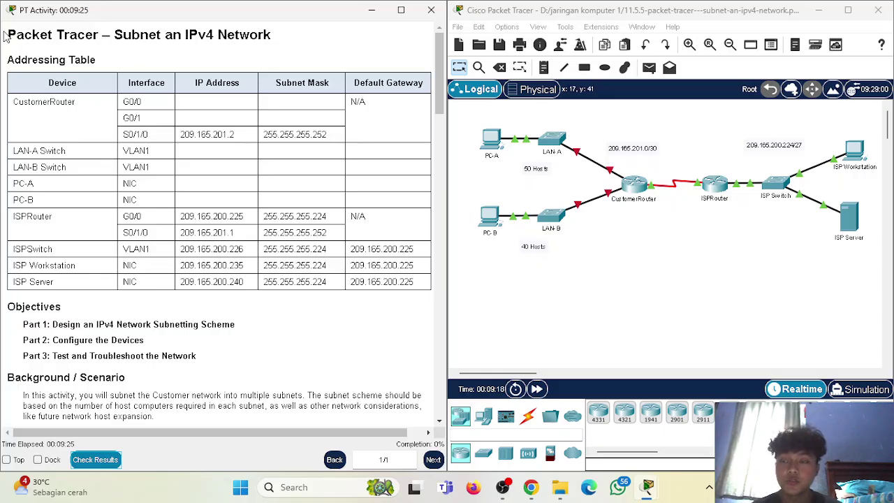
Read the activity title and the Part 1–3 objectives in the instructions pane
{"action": "left_click_drag", "start_coordinate": [119, 37], "coordinate": [227, 36]}
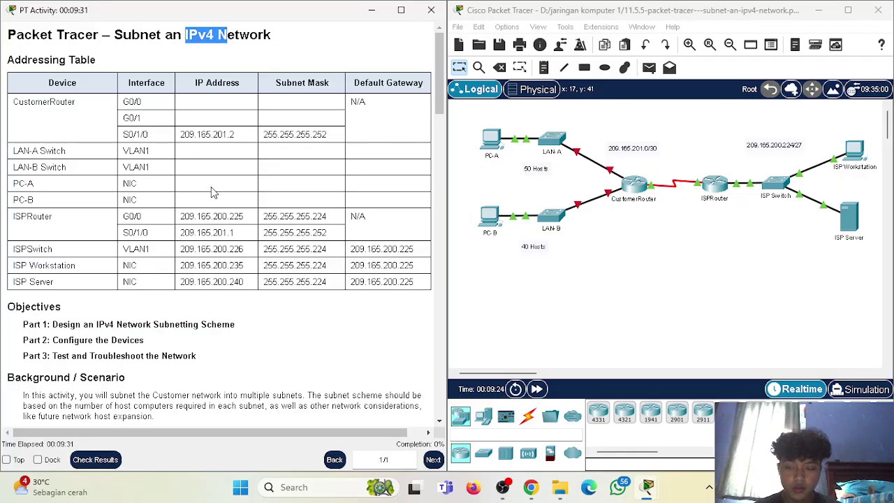
{"action": "scroll", "coordinate": [130, 176], "scroll_direction": "down", "scroll_amount": 3}
{"action": "scroll", "coordinate": [63, 183], "scroll_direction": "up", "scroll_amount": 3}
{"action": "scroll", "coordinate": [38, 197], "scroll_direction": "down", "scroll_amount": 3}
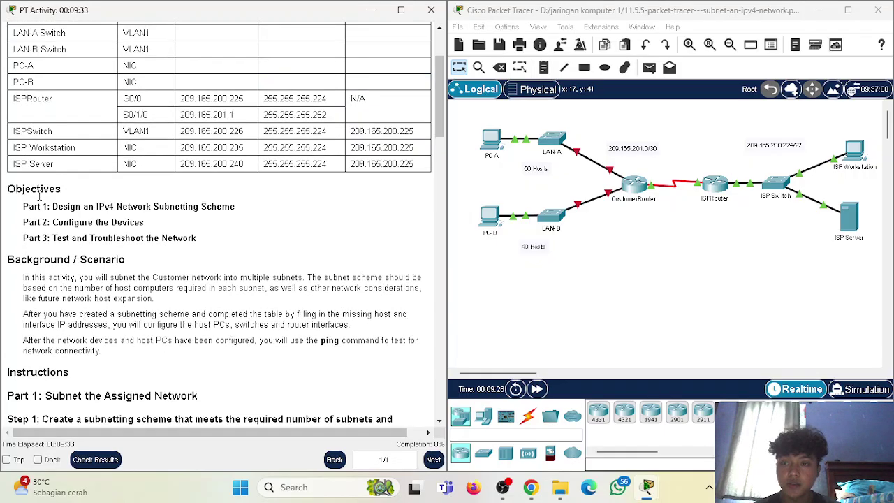
{"action": "left_click_drag", "start_coordinate": [25, 206], "coordinate": [103, 208]}
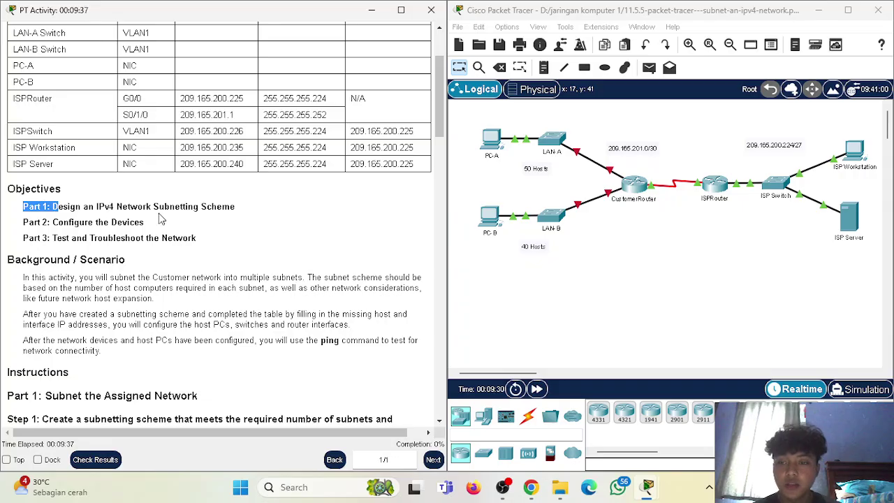
{"action": "scroll", "coordinate": [39, 223], "scroll_direction": "down", "scroll_amount": 1}
{"action": "left_click_drag", "start_coordinate": [25, 182], "coordinate": [127, 183]}
{"action": "left_click_drag", "start_coordinate": [23, 199], "coordinate": [110, 201]}
{"action": "left_click", "coordinate": [67, 201]}
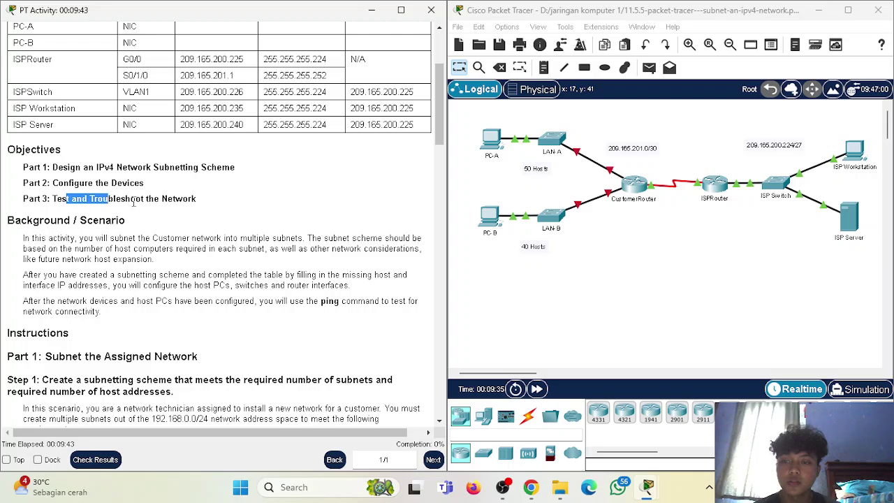
{"action": "left_click", "coordinate": [199, 205]}
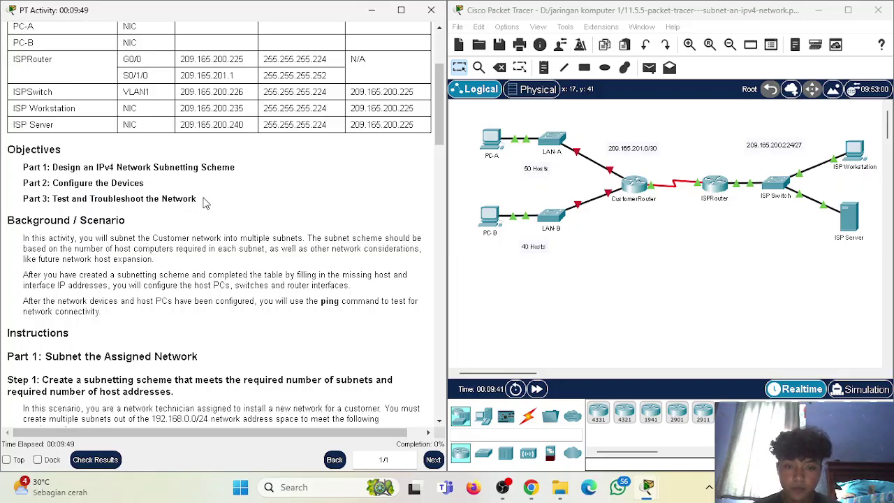
{"action": "scroll", "coordinate": [167, 192], "scroll_direction": "down", "scroll_amount": 5}
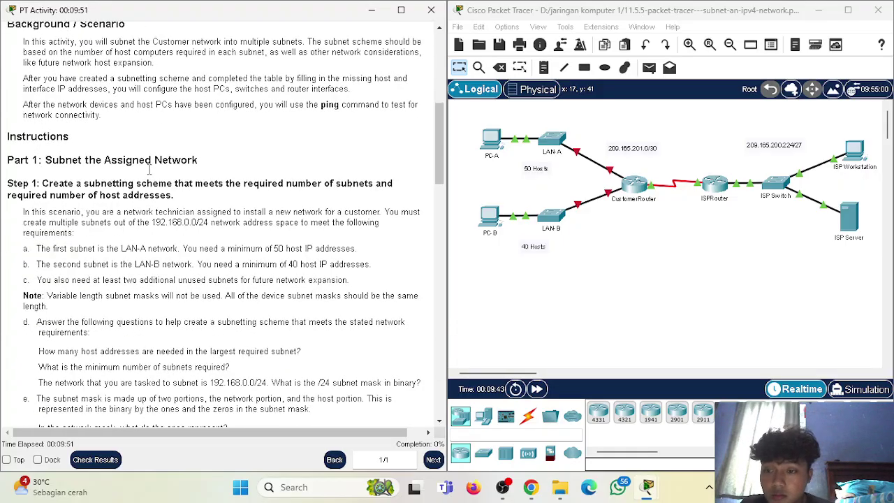
{"action": "scroll", "coordinate": [151, 173], "scroll_direction": "down", "scroll_amount": 1}
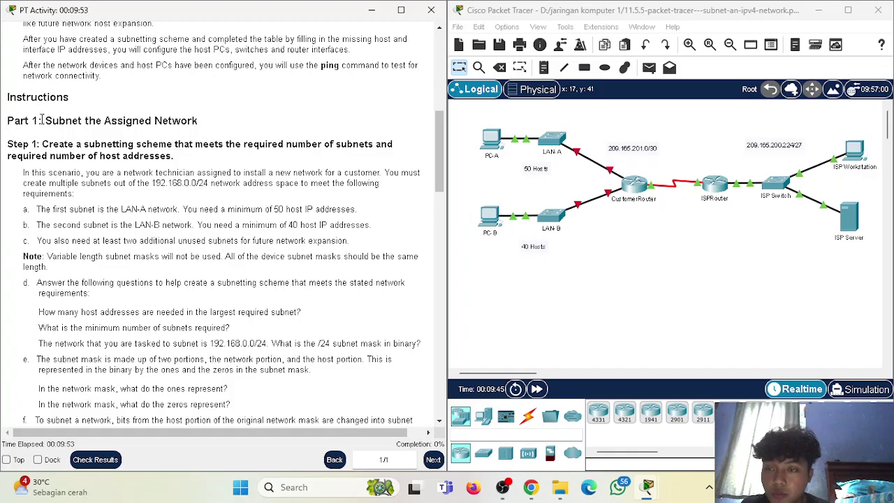
{"action": "scroll", "coordinate": [174, 143], "scroll_direction": "down", "scroll_amount": 1}
{"action": "scroll", "coordinate": [161, 143], "scroll_direction": "up", "scroll_amount": 1}
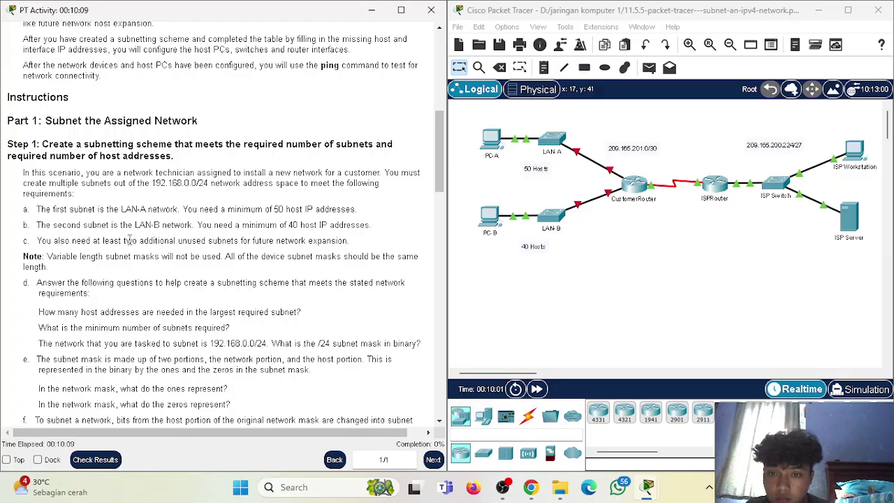
Bring up CustomerRouter's CLI at the Router> prompt, narrowed and placed beside the instructions
{"action": "left_click", "coordinate": [642, 184]}
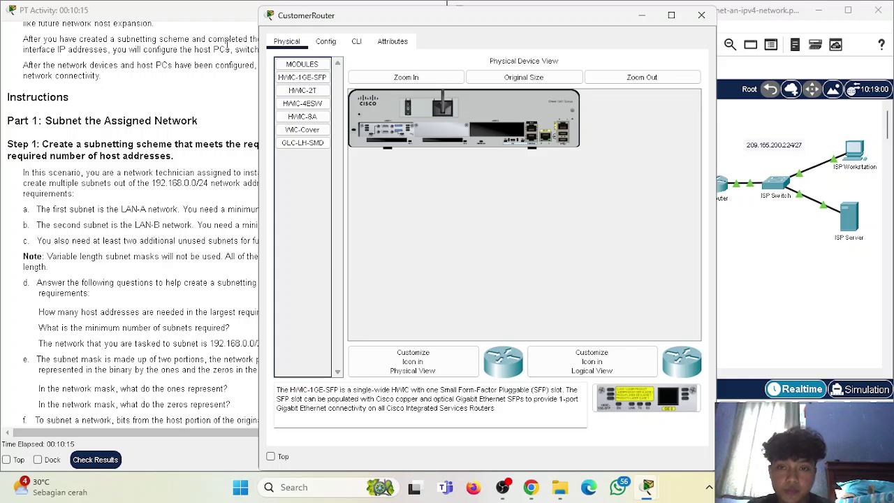
{"action": "left_click", "coordinate": [356, 43]}
{"action": "key", "text": "Return"}
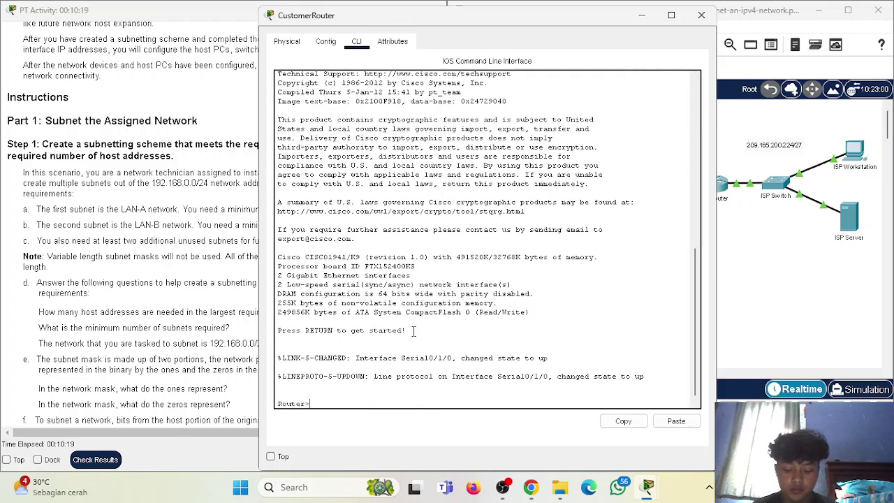
{"action": "scroll", "coordinate": [112, 268], "scroll_direction": "down", "scroll_amount": 1}
{"action": "left_click_drag", "start_coordinate": [461, 24], "coordinate": [637, 23]}
{"action": "left_click_drag", "start_coordinate": [429, 208], "coordinate": [461, 208]}
{"action": "left_click_drag", "start_coordinate": [658, 23], "coordinate": [640, 29]}
Review the Configure CustomerRouter requirements: enable secret, console password, hostname, G0/0 and G0/1, saving
{"action": "scroll", "coordinate": [255, 229], "scroll_direction": "down", "scroll_amount": 5}
{"action": "scroll", "coordinate": [254, 234], "scroll_direction": "up", "scroll_amount": 2}
{"action": "scroll", "coordinate": [253, 237], "scroll_direction": "down", "scroll_amount": 10}
{"action": "scroll", "coordinate": [253, 242], "scroll_direction": "down", "scroll_amount": 3}
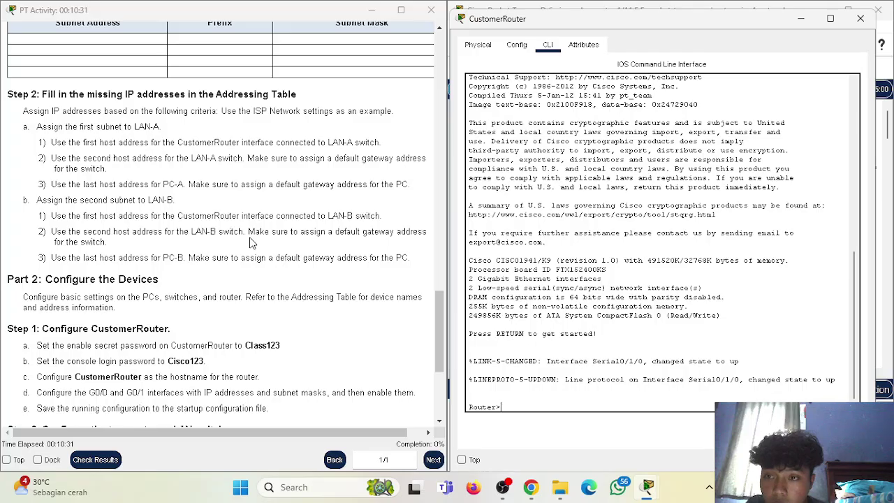
{"action": "scroll", "coordinate": [252, 242], "scroll_direction": "down", "scroll_amount": 3}
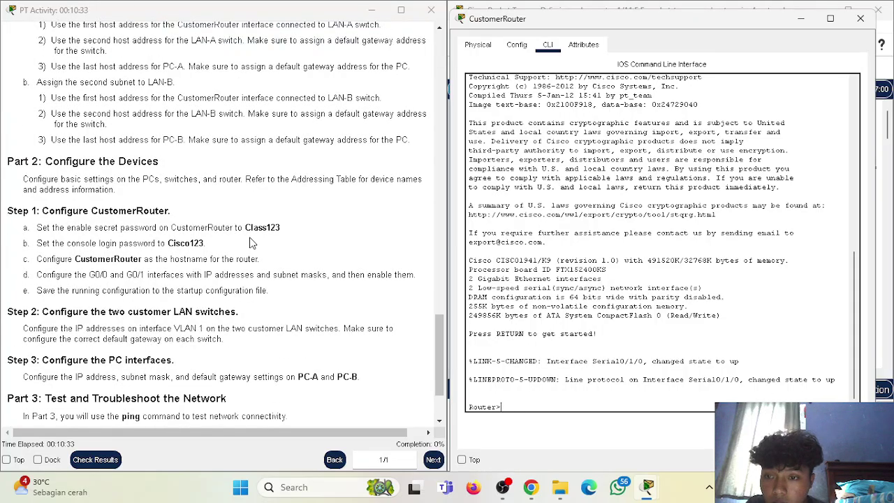
{"action": "scroll", "coordinate": [253, 242], "scroll_direction": "down", "scroll_amount": 1}
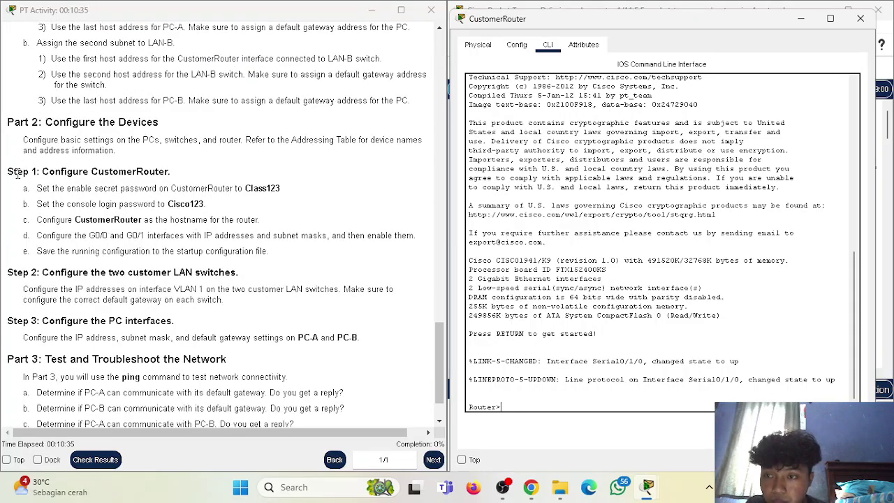
{"action": "left_click_drag", "start_coordinate": [43, 173], "coordinate": [171, 189]}
{"action": "left_click", "coordinate": [155, 169]}
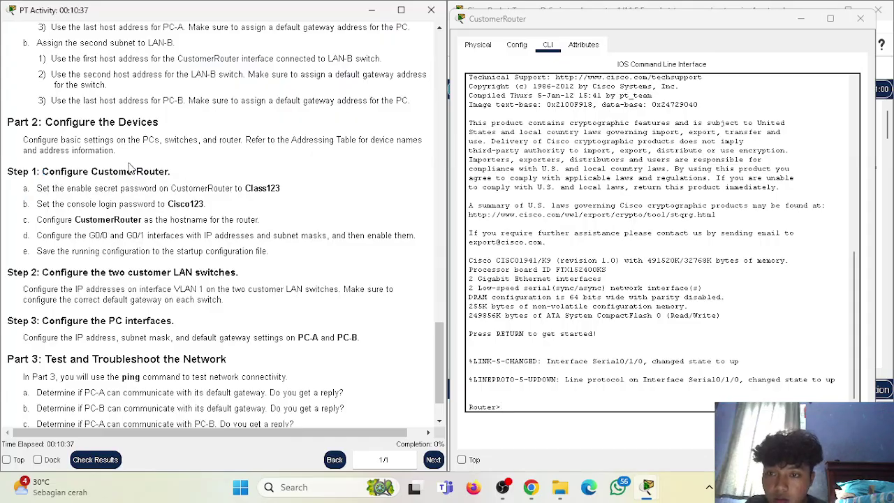
{"action": "left_click_drag", "start_coordinate": [42, 171], "coordinate": [167, 171]}
{"action": "left_click_drag", "start_coordinate": [40, 188], "coordinate": [288, 192]}
{"action": "left_click_drag", "start_coordinate": [42, 204], "coordinate": [207, 204]}
{"action": "left_click_drag", "start_coordinate": [38, 220], "coordinate": [219, 222]}
{"action": "left_click_drag", "start_coordinate": [38, 235], "coordinate": [418, 236]}
{"action": "left_click_drag", "start_coordinate": [36, 251], "coordinate": [267, 253]}
Enter enable and configure terminal, then set hostname CustomerRouter
{"action": "left_click", "coordinate": [302, 257]}
{"action": "left_click", "coordinate": [588, 419]}
{"action": "type", "text": "enable"}
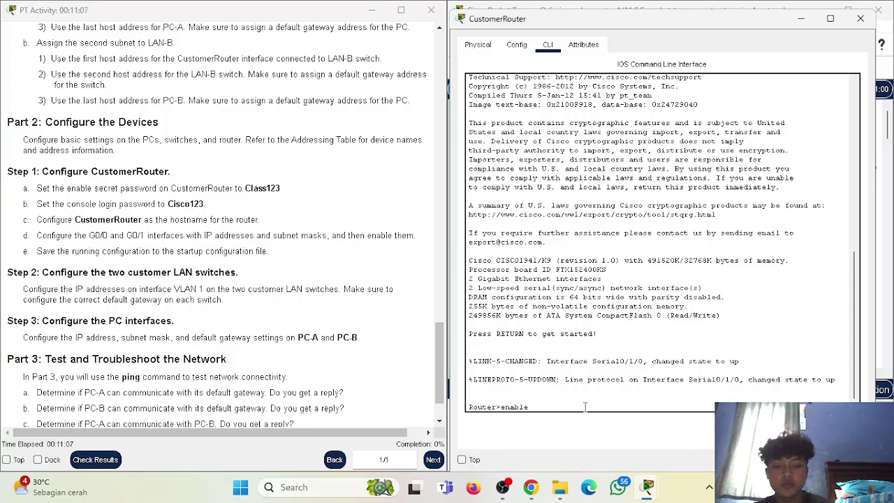
{"action": "key", "text": "Return"}
{"action": "type", "text": "configure terminal"}
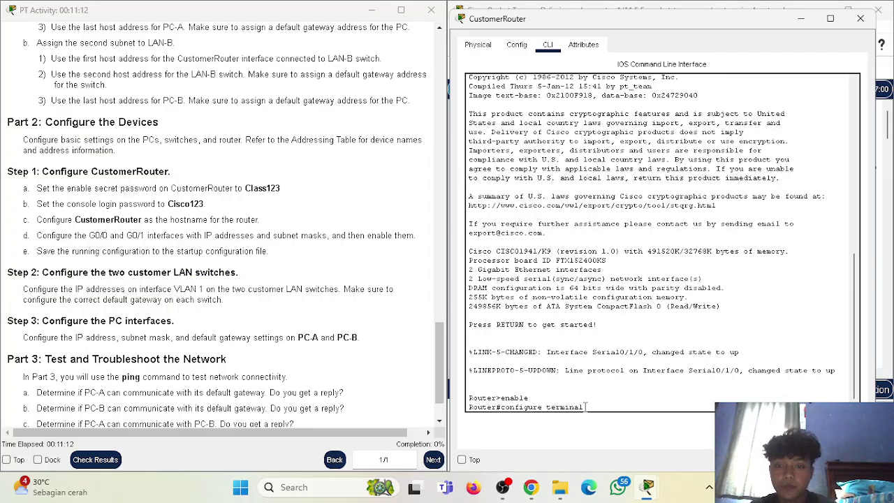
{"action": "key", "text": "Return"}
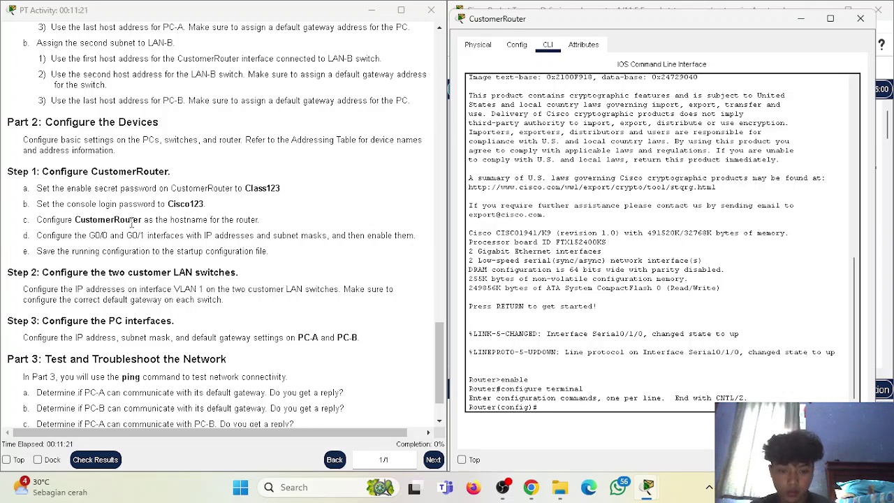
{"action": "type", "text": "stname"}
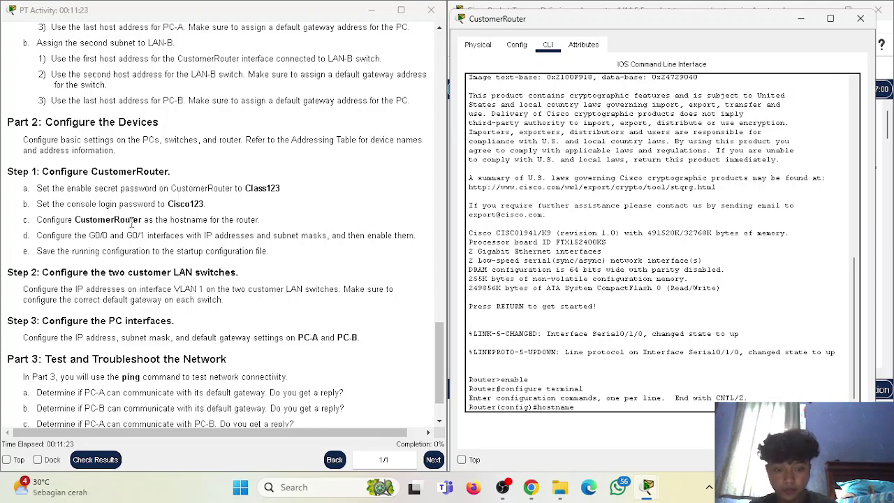
{"action": "type", "text": " Custom"}
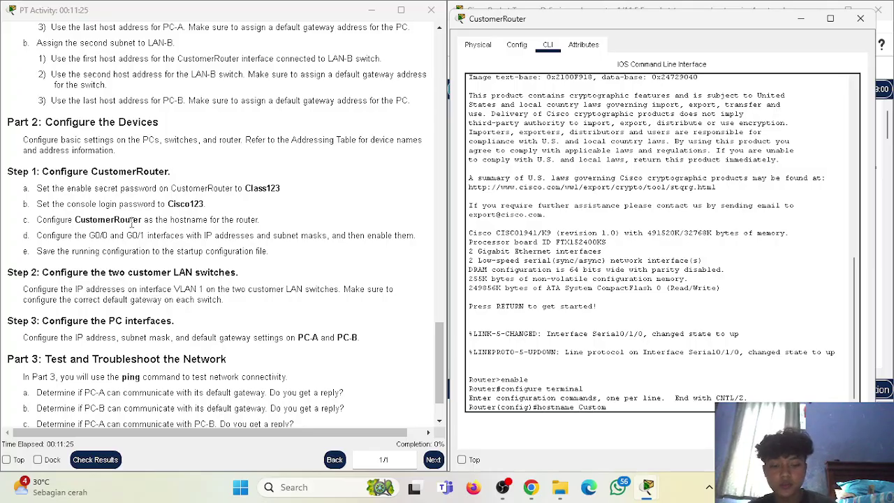
{"action": "type", "text": "erRoute"}
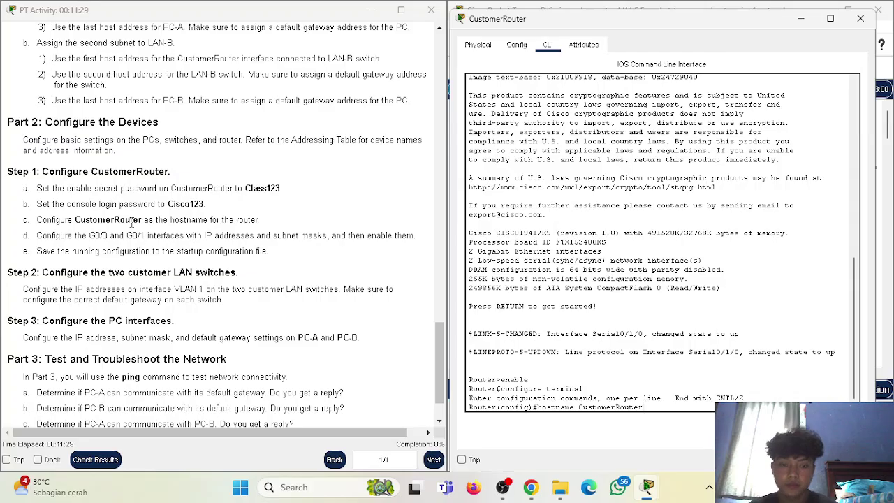
{"action": "type", "text": "r"}
{"action": "key", "text": "Return"}
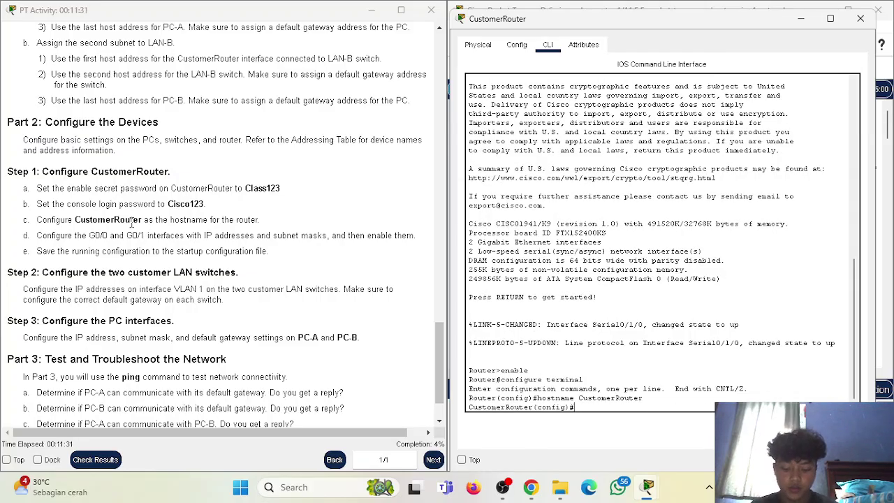
Try a 'password / security' command and an edited retry; both are rejected
{"action": "type", "text": "password"}
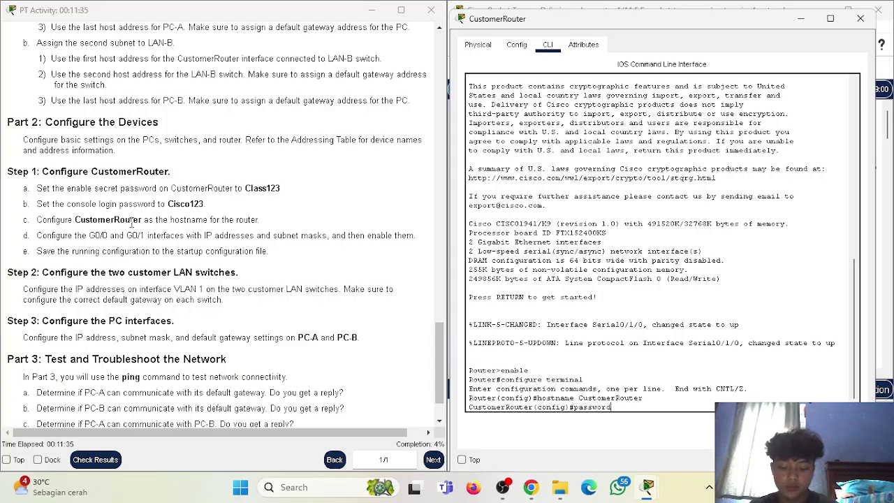
{"action": "type", "text": " / security"}
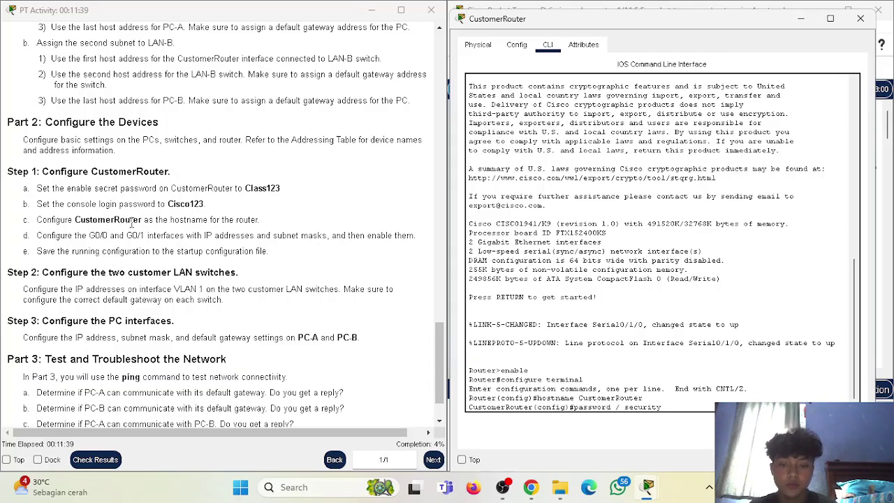
{"action": "key", "text": "Return"}
{"action": "key", "text": "Up"}
{"action": "key", "text": "Left"}
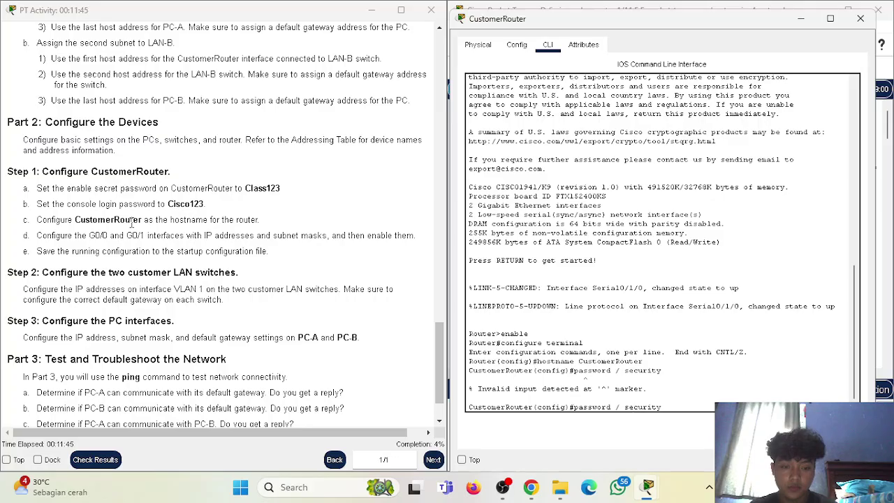
{"action": "key", "text": "BackSpace"}
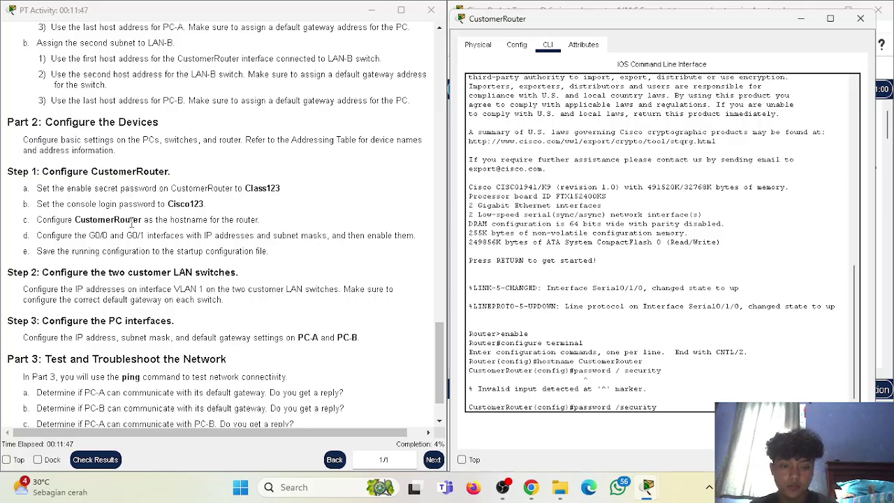
{"action": "key", "text": "Return"}
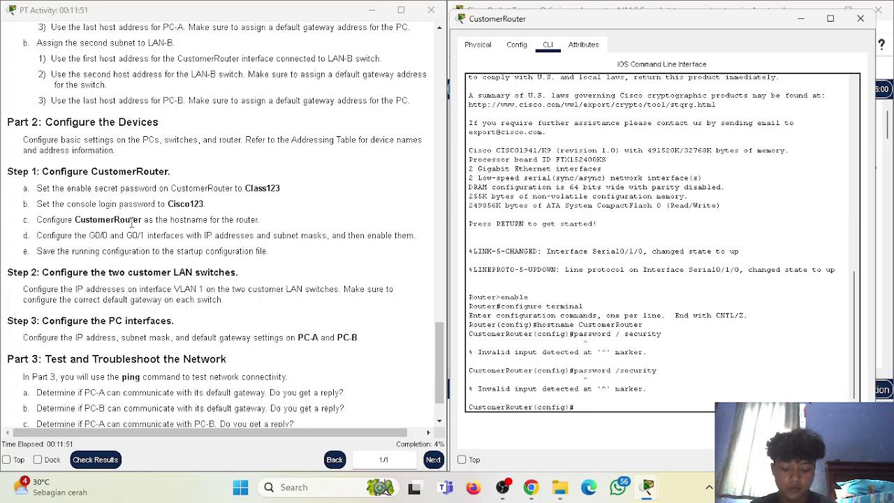
Set the enable secret to the password value given in step a of the instructions
{"action": "type", "text": "en"}
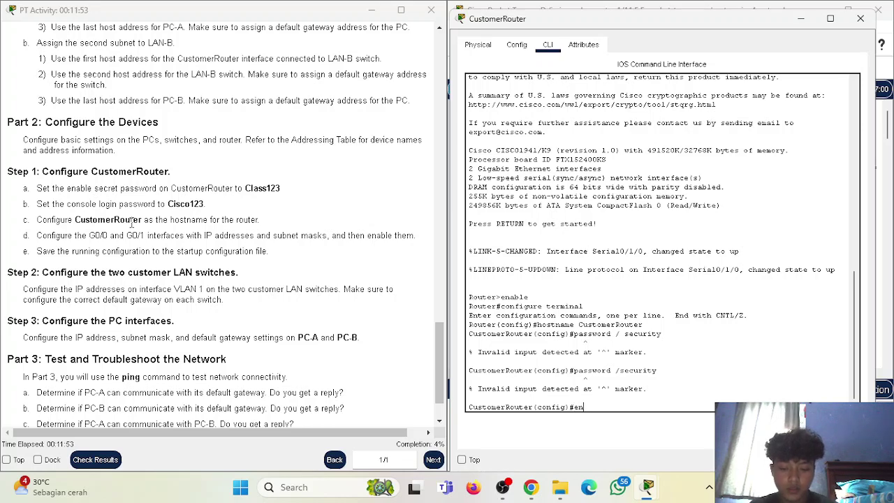
{"action": "type", "text": "able secret"}
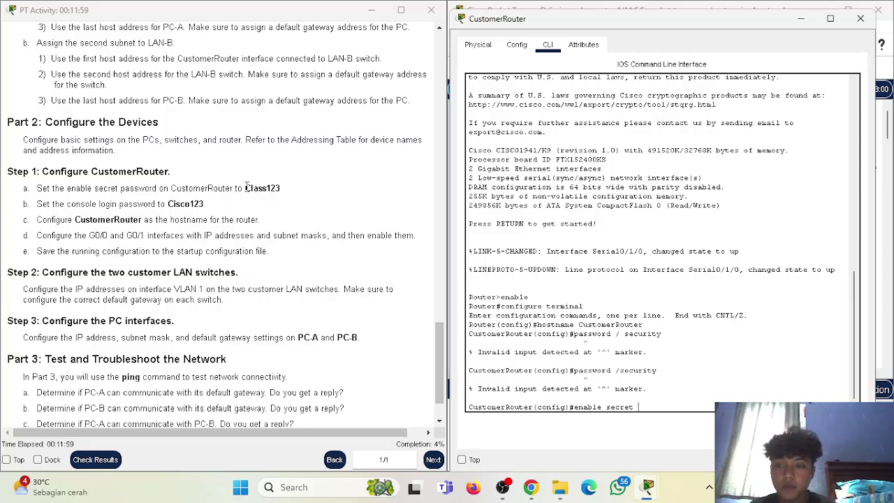
{"action": "left_click_drag", "start_coordinate": [246, 187], "coordinate": [282, 189]}
{"action": "left_click_drag", "start_coordinate": [67, 188], "coordinate": [159, 190]}
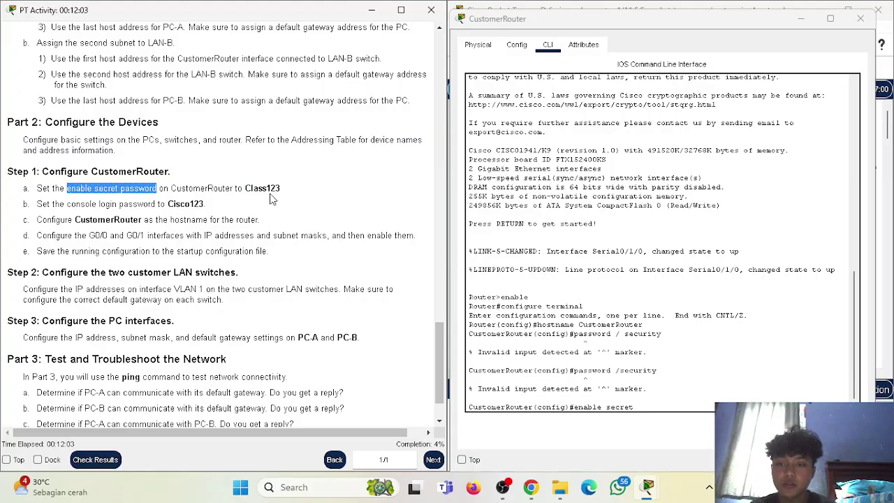
{"action": "left_click_drag", "start_coordinate": [245, 187], "coordinate": [285, 194]}
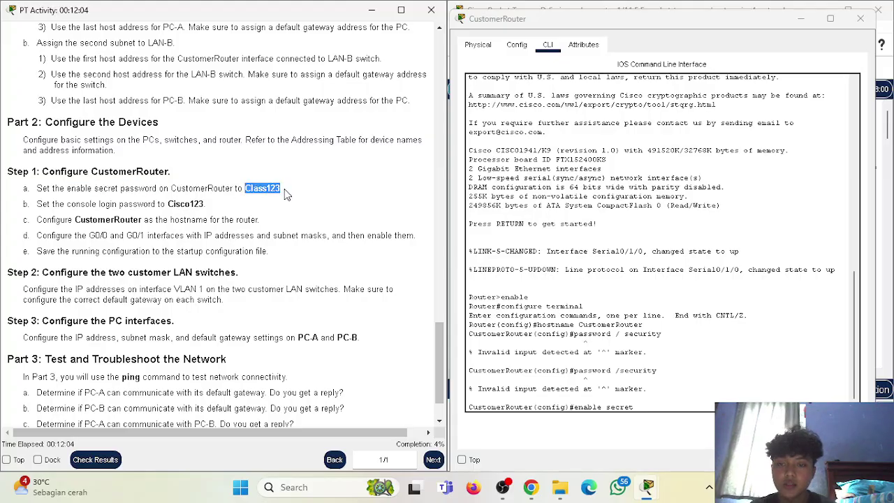
{"action": "left_click", "coordinate": [657, 405]}
{"action": "type", "text": "as"}
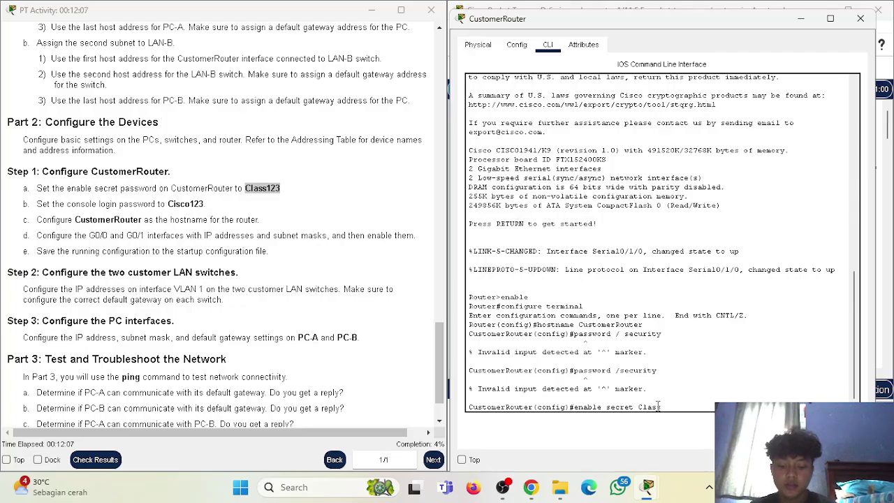
{"action": "type", "text": "s123"}
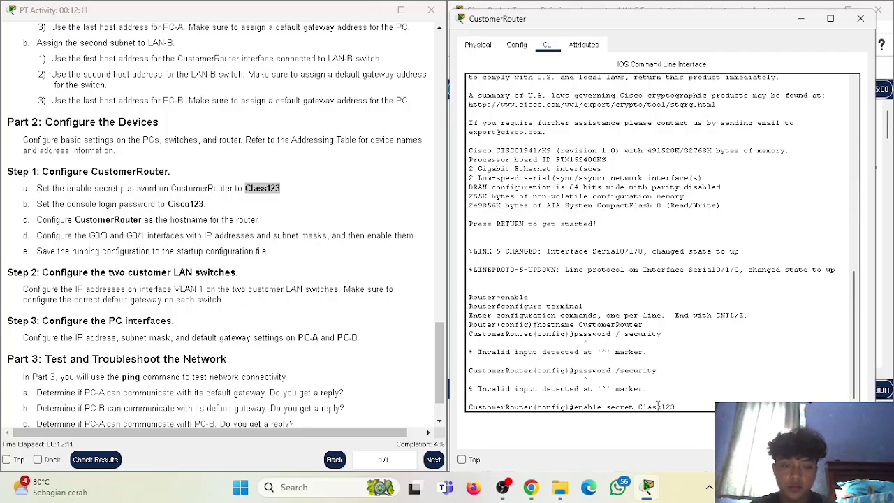
{"action": "key", "text": "Return"}
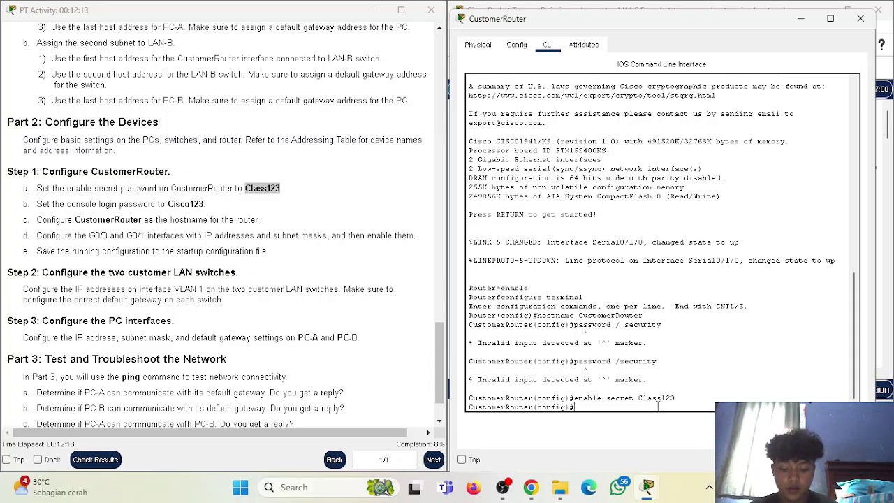
On line console 0, set the required password, enable login, and exit to global configuration
{"action": "type", "text": "line console 0"}
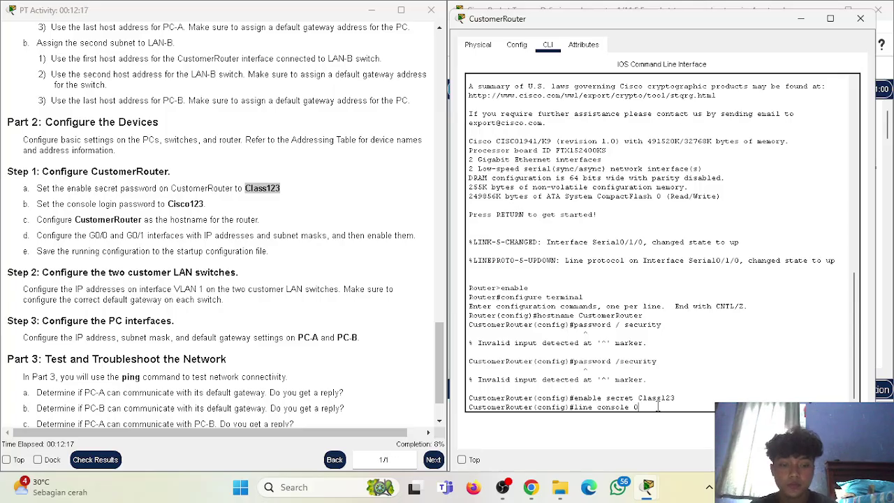
{"action": "key", "text": "Return"}
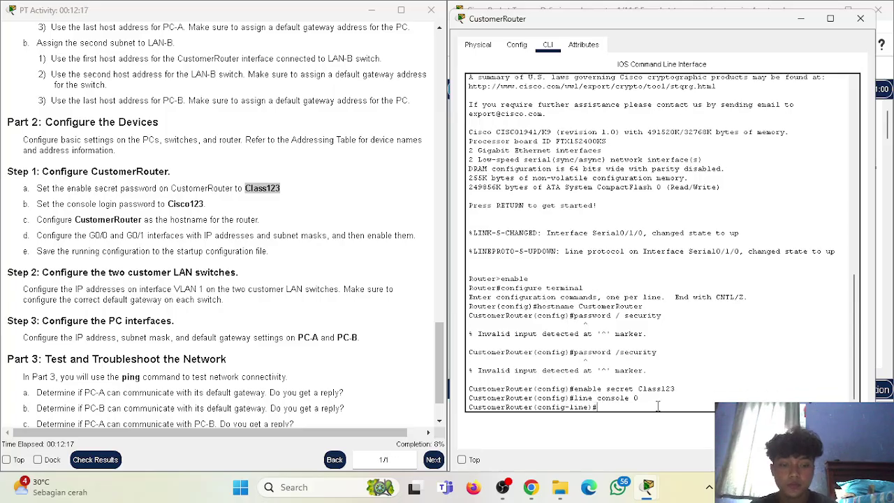
{"action": "type", "text": "password"}
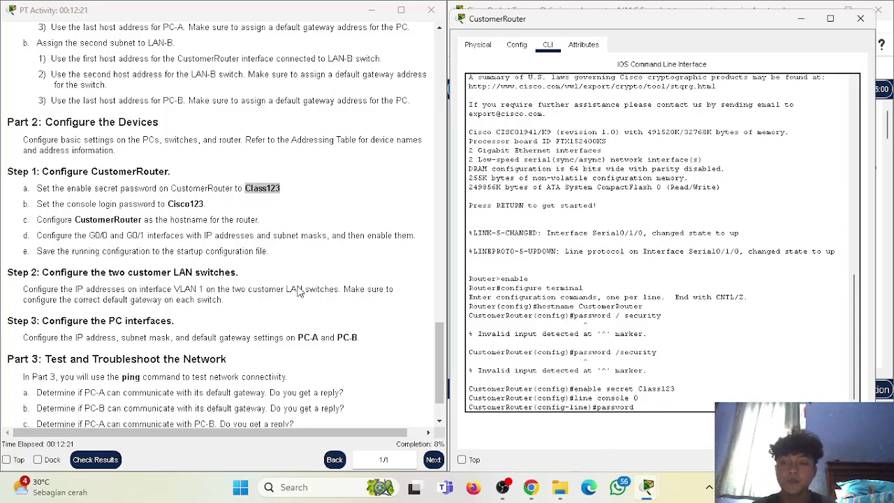
{"action": "left_click_drag", "start_coordinate": [37, 203], "coordinate": [207, 208]}
{"action": "left_click", "coordinate": [659, 409]}
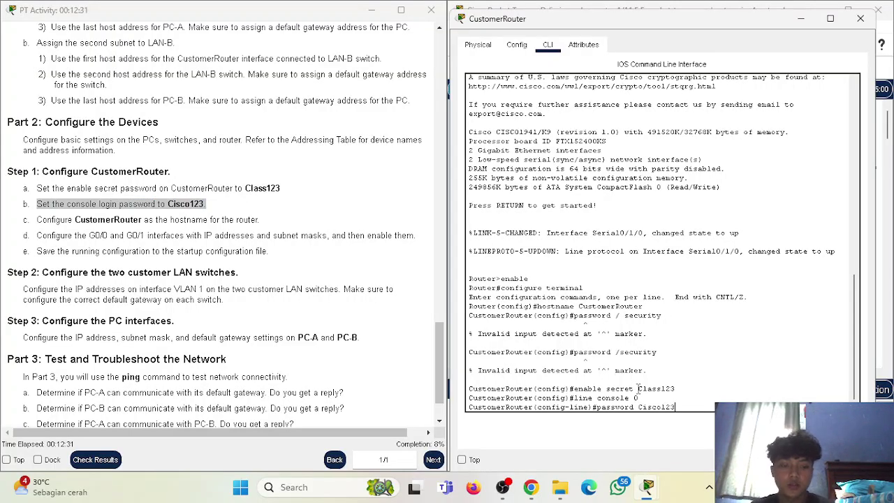
{"action": "key", "text": "Return"}
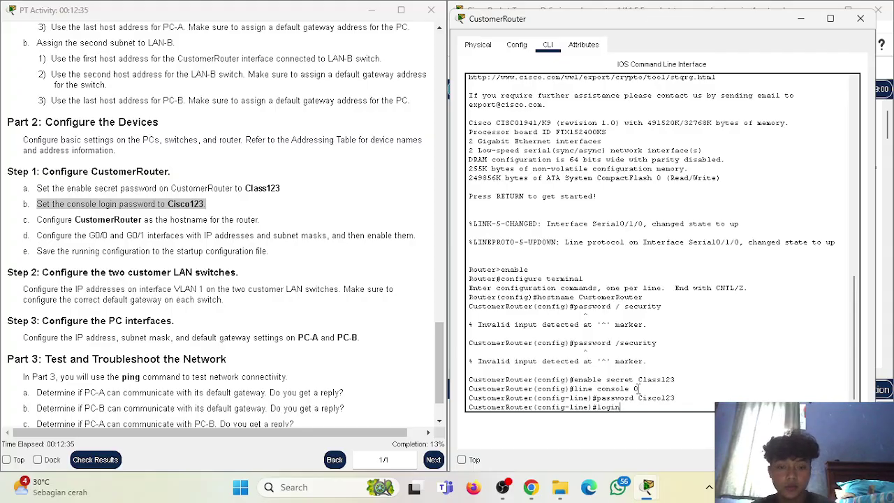
{"action": "type", "text": "login"}
{"action": "key", "text": "Return"}
{"action": "type", "text": "exit"}
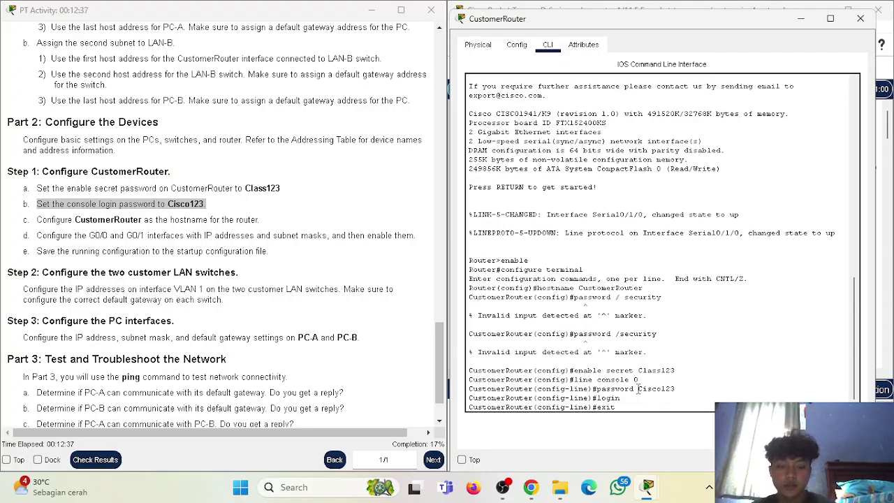
{"action": "key", "text": "Return"}
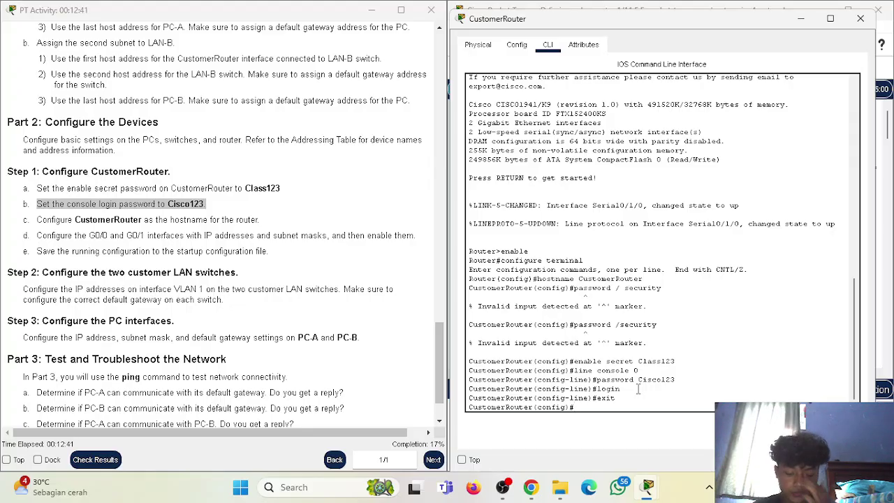
{"action": "scroll", "coordinate": [221, 292], "scroll_direction": "down", "scroll_amount": 1}
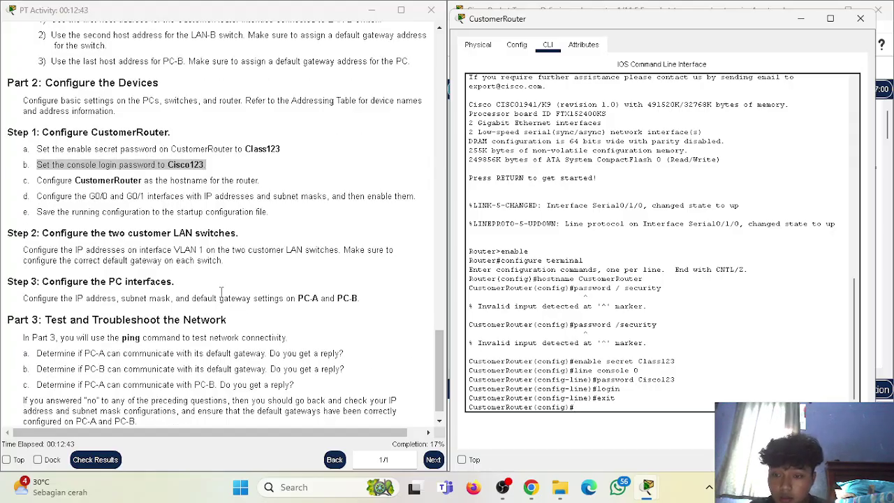
{"action": "left_click", "coordinate": [49, 204]}
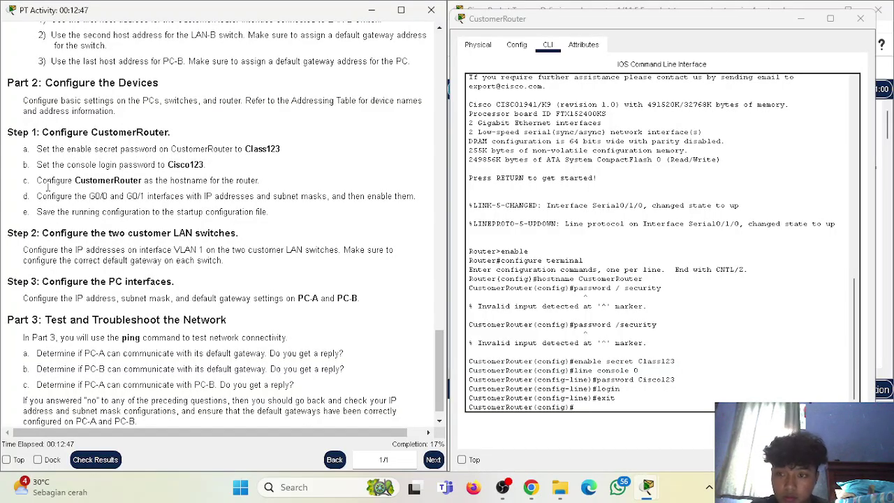
{"action": "left_click_drag", "start_coordinate": [74, 197], "coordinate": [406, 198]}
{"action": "left_click", "coordinate": [421, 218]}
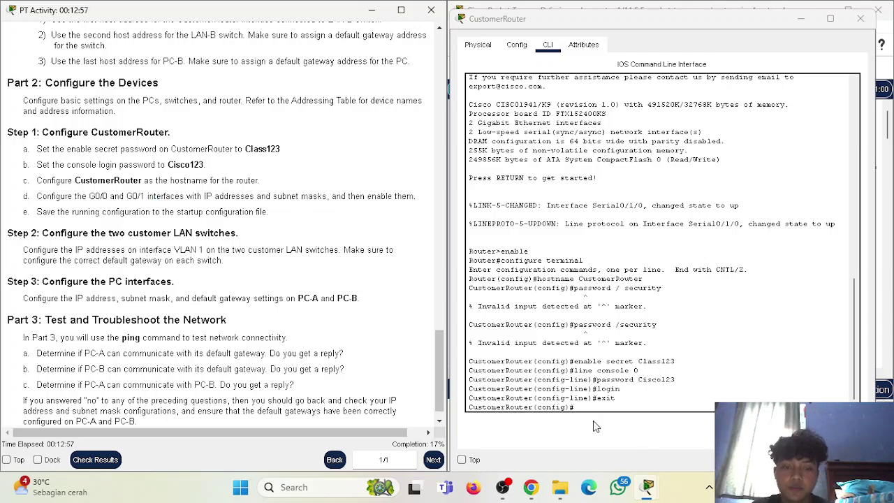
{"action": "left_click", "coordinate": [625, 405]}
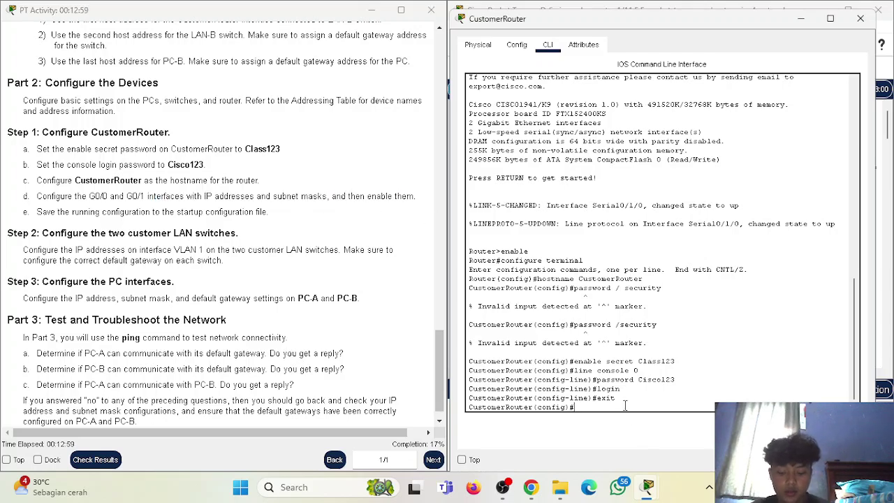
Enter interface GigabitEthernet0/0 and give it the description 'to LAN-1A switch'
{"action": "type", "text": "interface"}
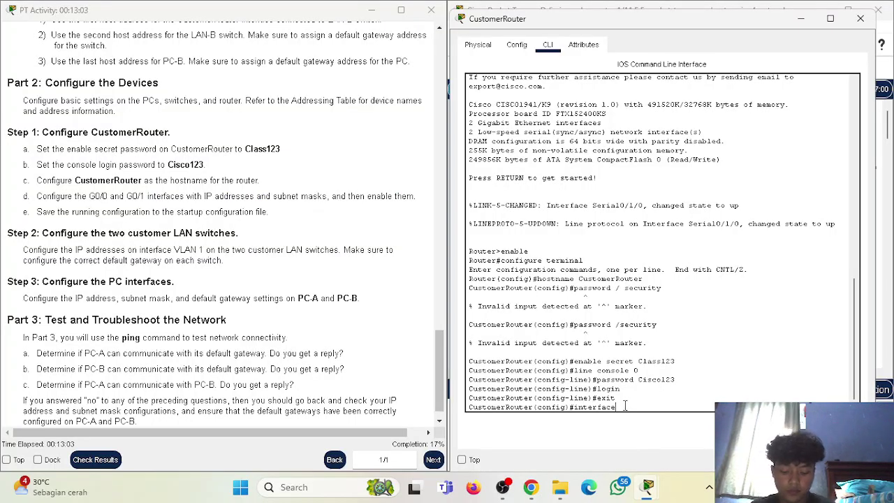
{"action": "type", "text": " Giga"}
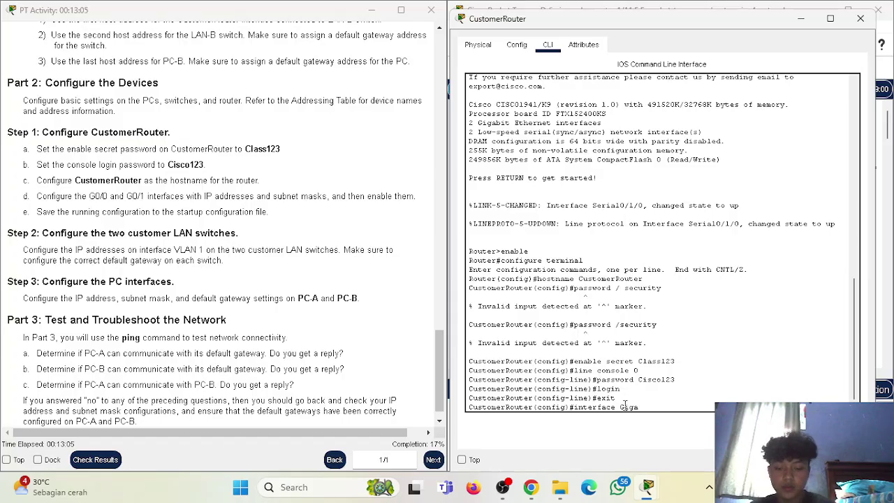
{"action": "type", "text": "bit"}
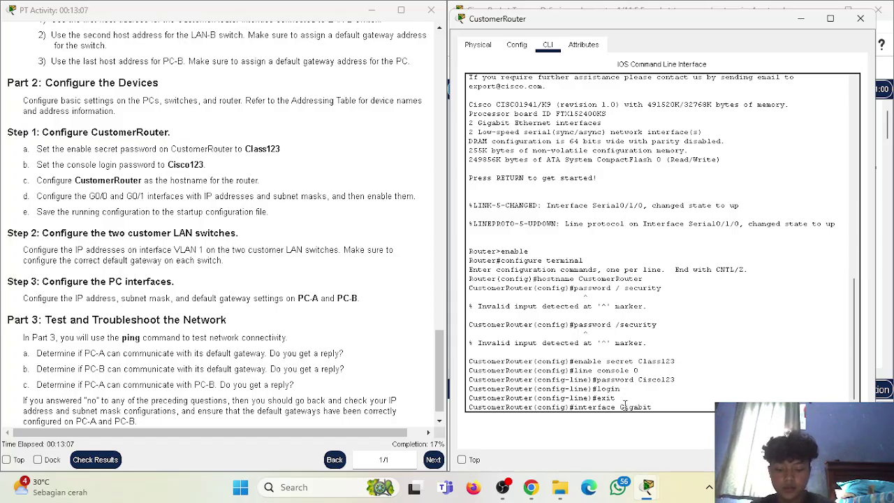
{"action": "type", "text": "Ethernet"}
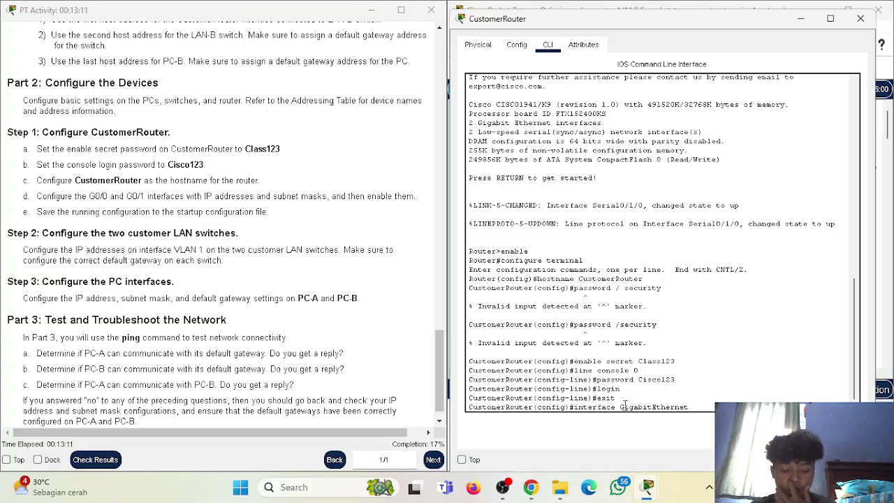
{"action": "type", "text": "0/0"}
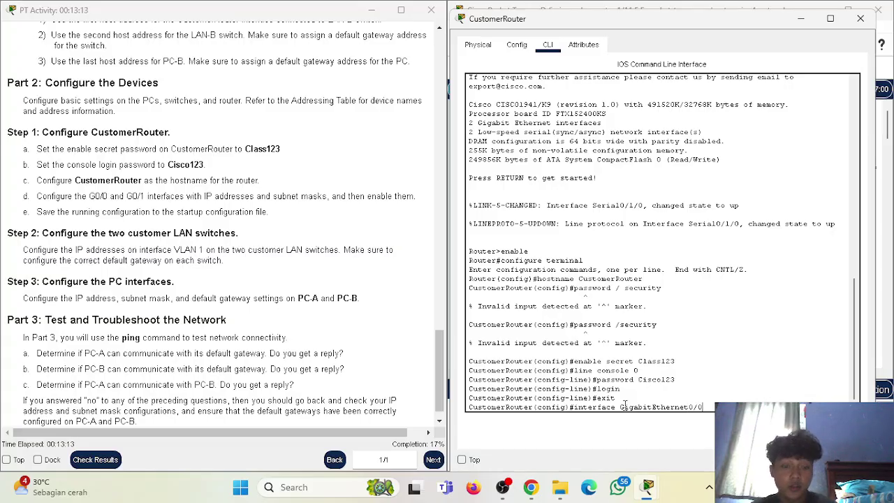
{"action": "key", "text": "Return"}
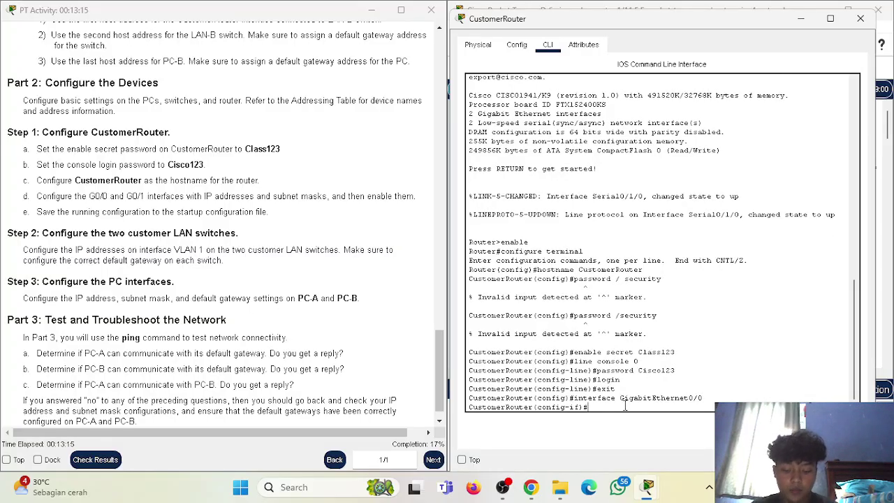
{"action": "type", "text": "descr"}
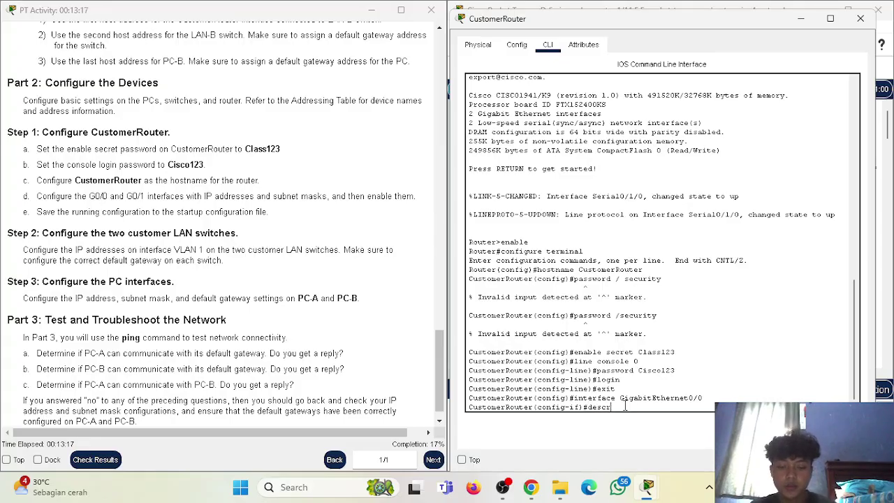
{"action": "type", "text": "iption to"}
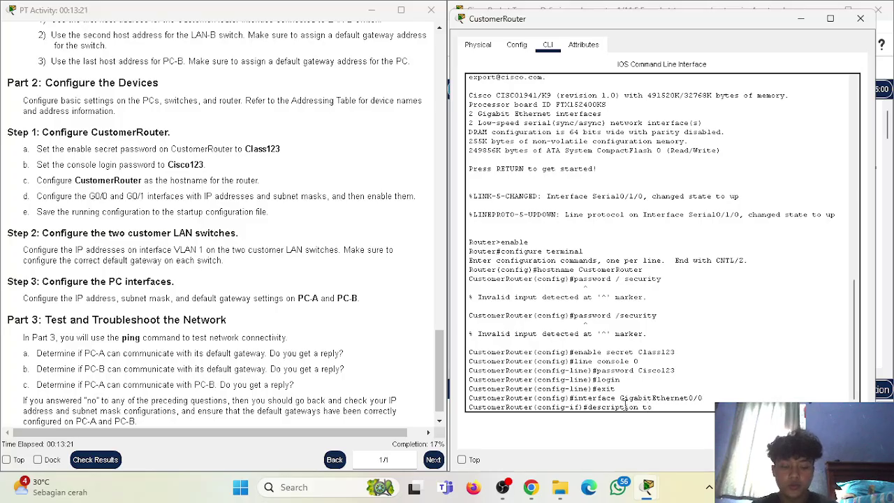
{"action": "type", "text": " LAN"}
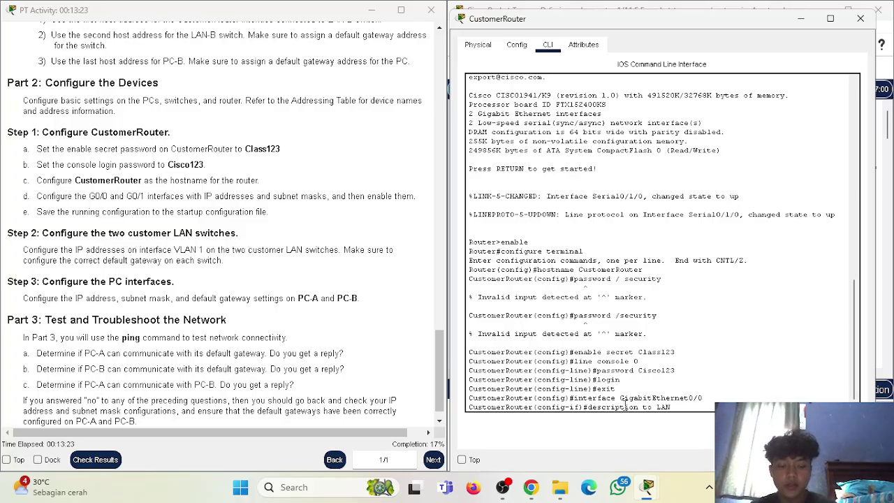
{"action": "type", "text": "-"}
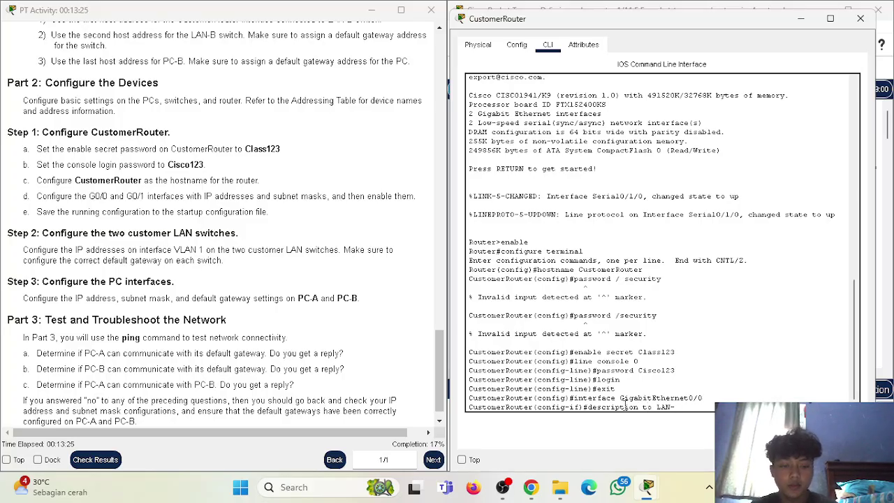
{"action": "type", "text": "1A"}
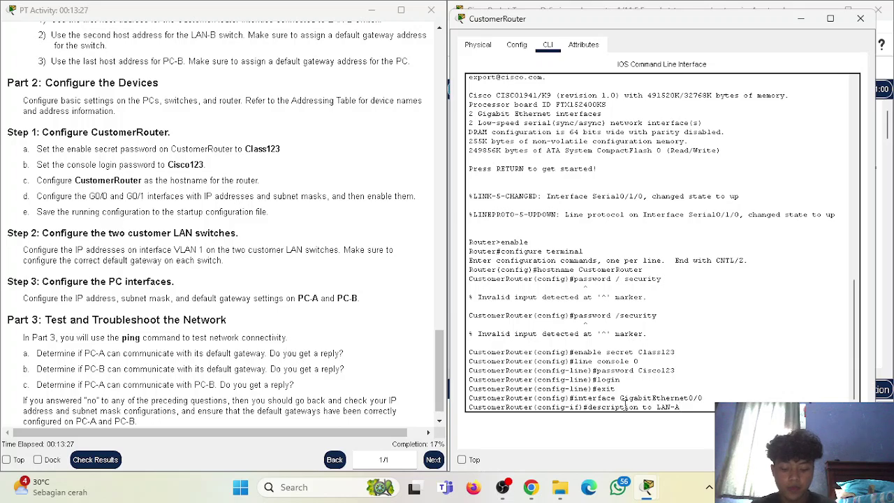
{"action": "type", "text": " switch"}
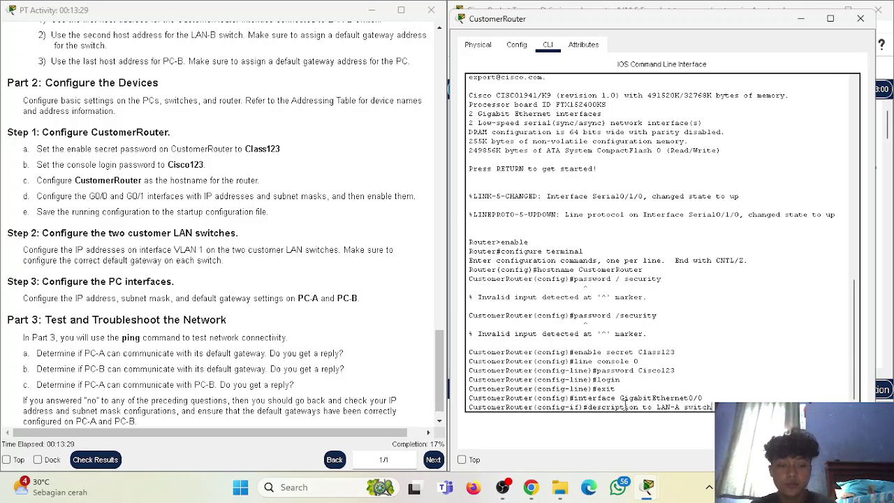
{"action": "scroll", "coordinate": [274, 232], "scroll_direction": "down", "scroll_amount": 1}
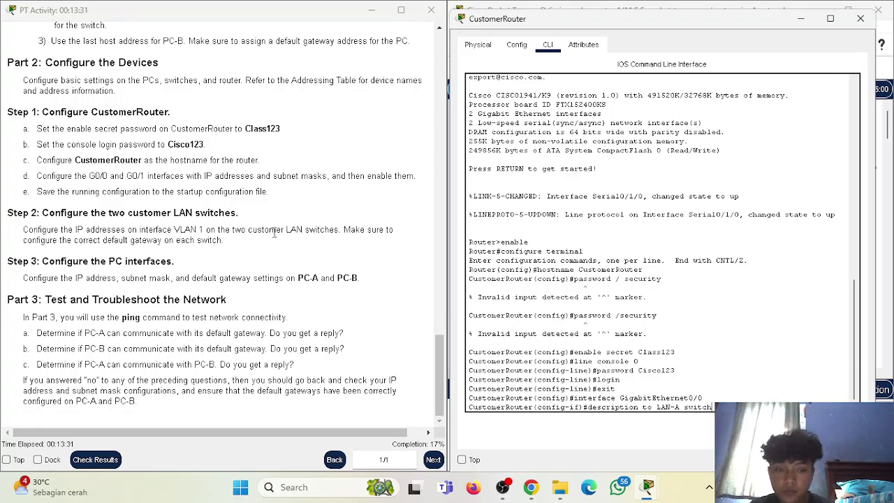
{"action": "key", "text": "Return"}
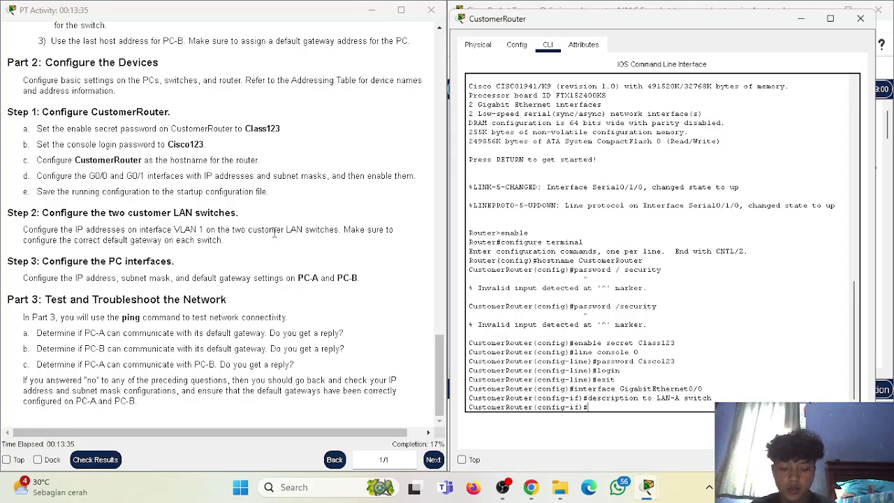
Assign 192.168.0.1 255.255.255.192 to G0/0, run no shutdown, and exit the interface
{"action": "type", "text": "ip "}
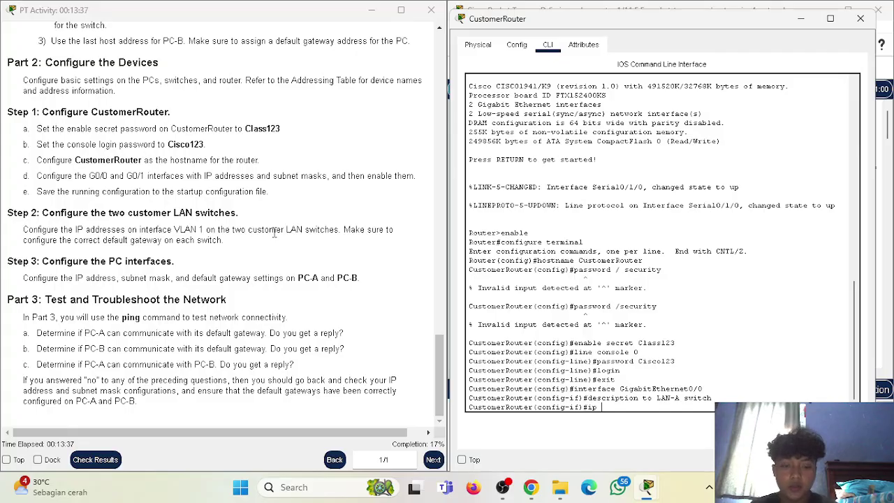
{"action": "type", "text": "address"}
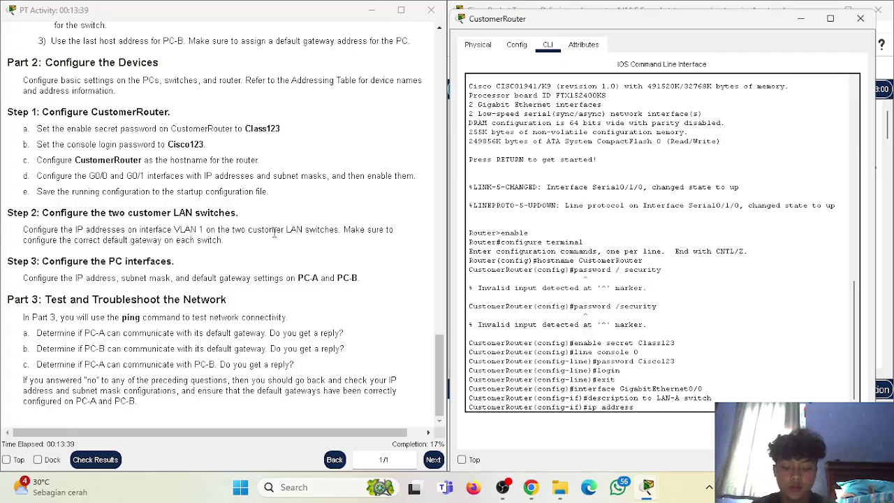
{"action": "type", "text": " 192"}
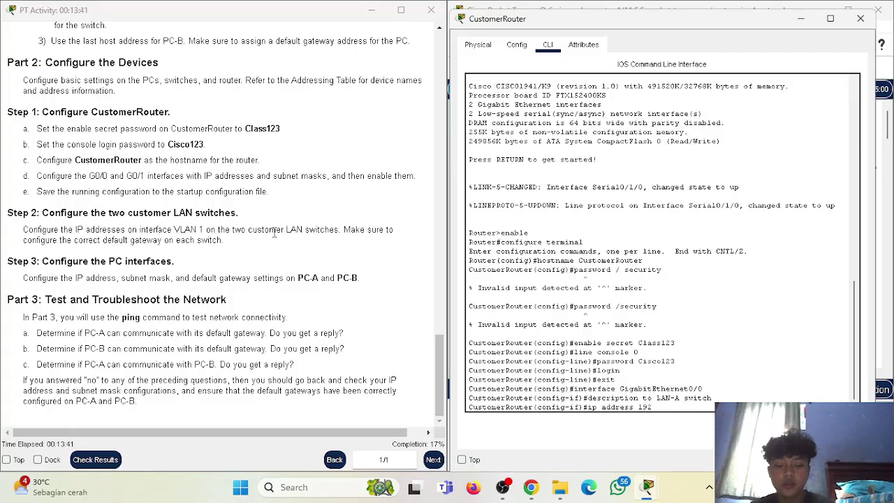
{"action": "type", "text": ".168.0.1"}
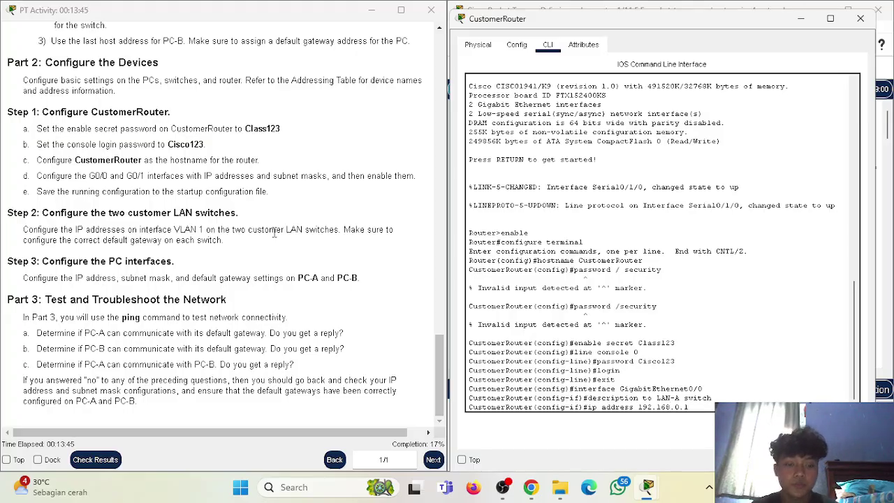
{"action": "type", "text": " 255."}
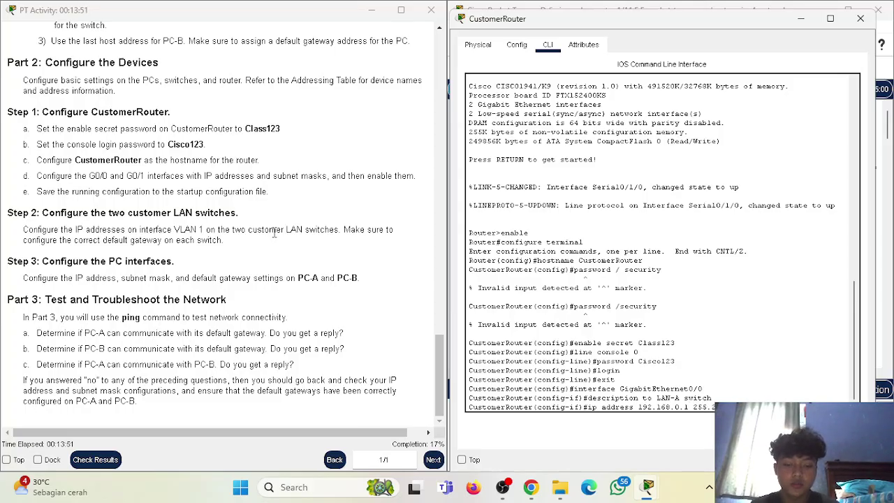
{"action": "type", "text": "255.255.192"}
{"action": "key", "text": "Return"}
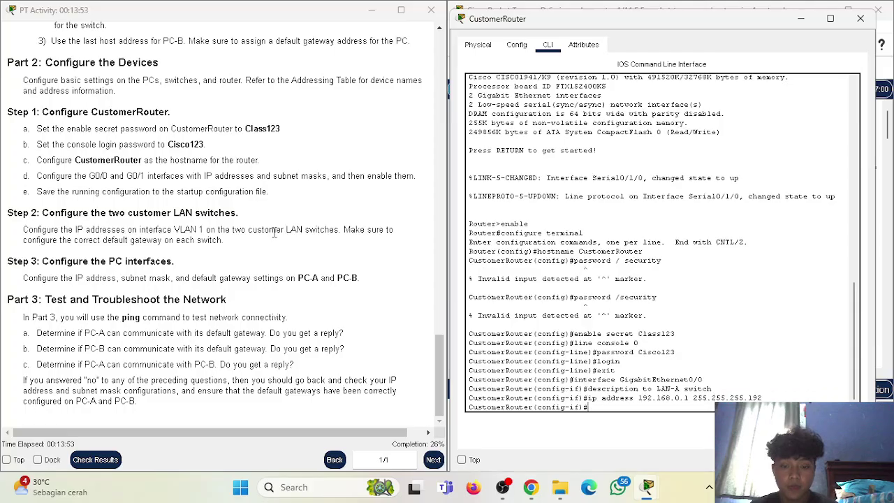
{"action": "type", "text": "no shutdown"}
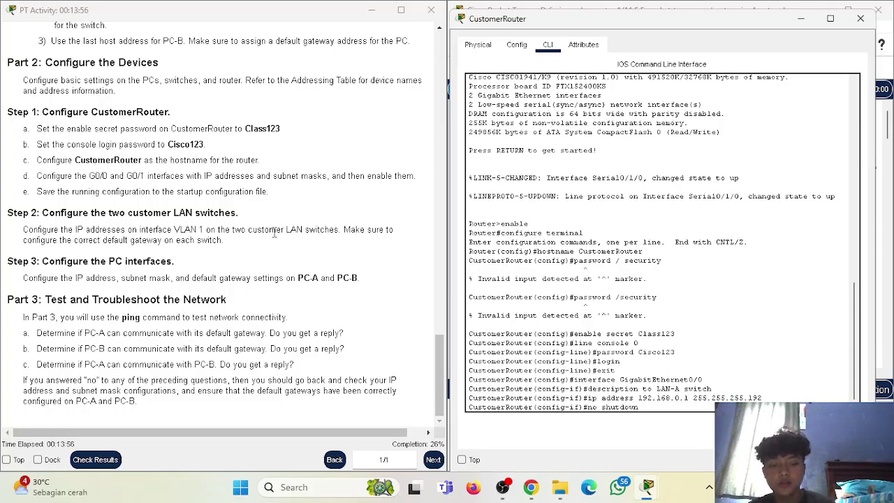
{"action": "key", "text": "Return"}
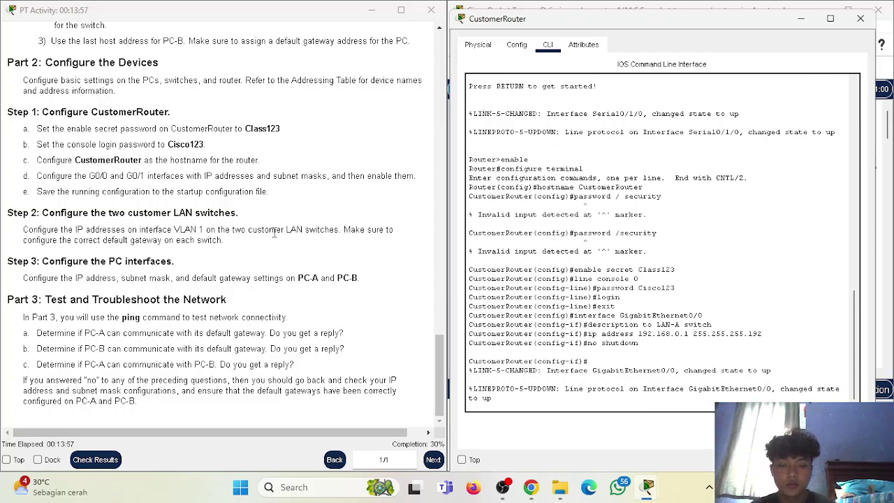
{"action": "key", "text": "Return"}
{"action": "type", "text": "exit"}
{"action": "key", "text": "Return"}
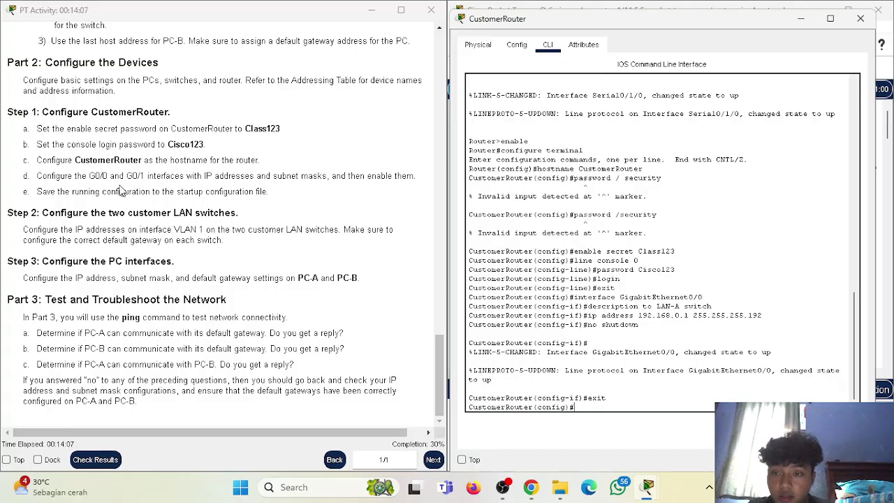
Enter interface GigabitEthernet0/1 and give it the description 'LAN-B to switch'
{"action": "left_click_drag", "start_coordinate": [127, 175], "coordinate": [145, 176]}
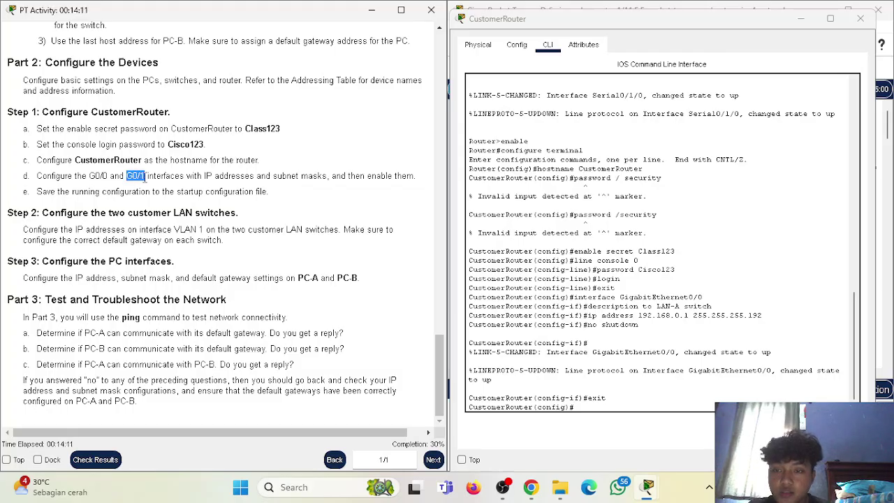
{"action": "left_click", "coordinate": [633, 402]}
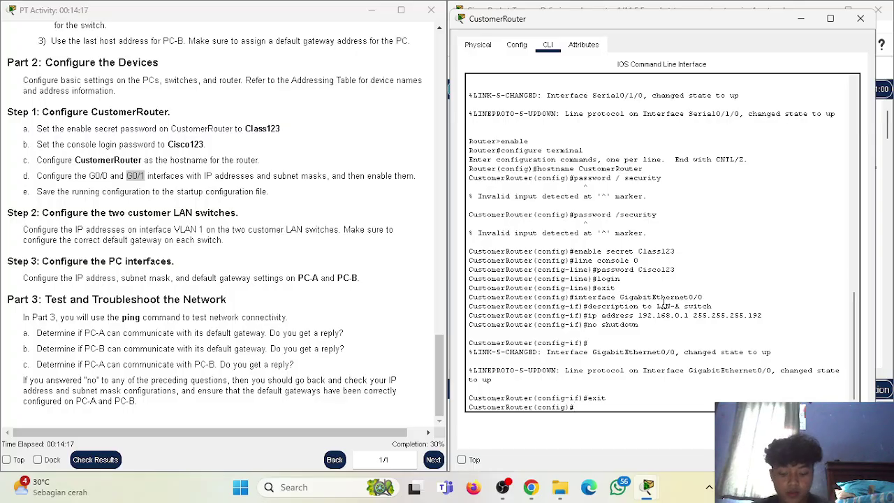
{"action": "type", "text": "interface"}
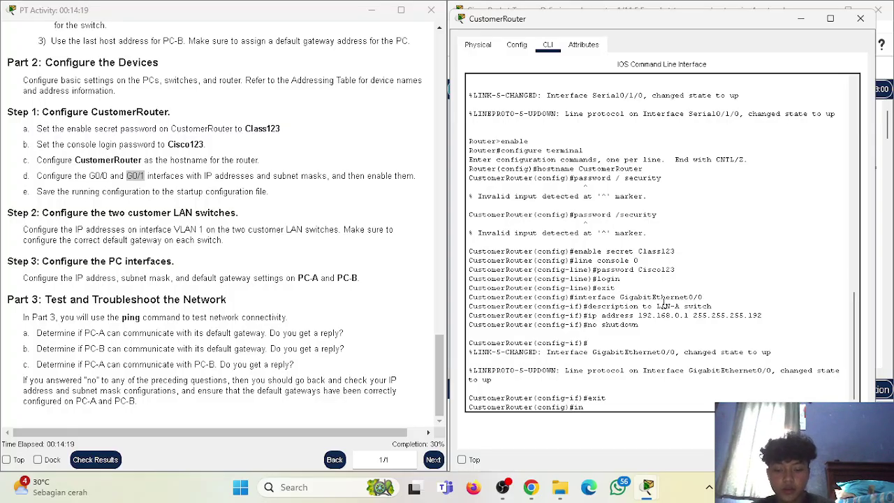
{"action": "key", "text": "Up"}
{"action": "key", "text": "Up"}
{"action": "key", "text": "Up"}
{"action": "key", "text": "Up"}
{"action": "key", "text": "Up"}
{"action": "key", "text": "Down"}
{"action": "key", "text": "Down"}
{"action": "key", "text": "Down"}
{"action": "key", "text": "Down"}
{"action": "key", "text": "Up"}
{"action": "key", "text": "BackSpace"}
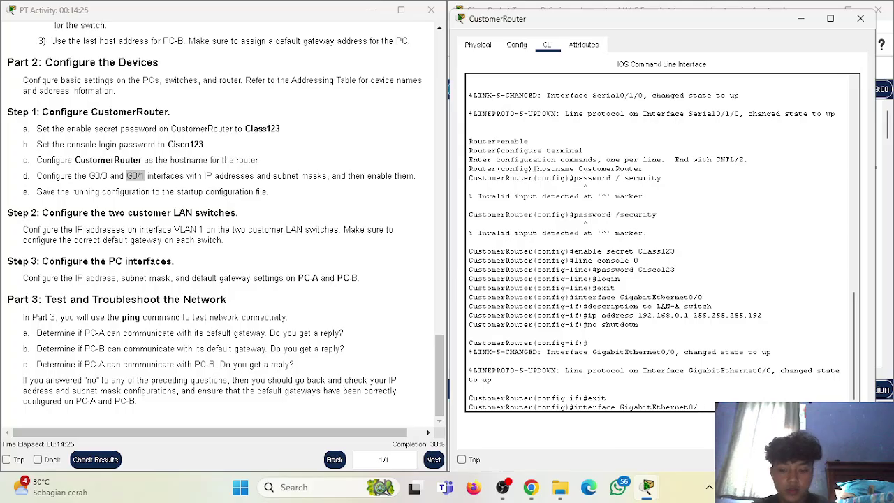
{"action": "type", "text": "1"}
{"action": "key", "text": "Return"}
{"action": "type", "text": "description LA"}
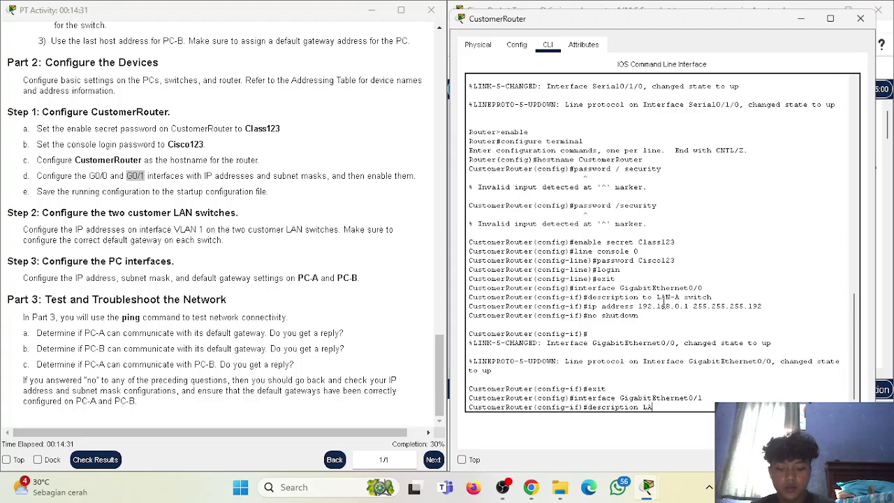
{"action": "type", "text": "N-B to switch"}
{"action": "key", "text": "Return"}
Assign 192.168.0.65 255.255.255.192 to G0/1, run no shutdown, and exit the interface
{"action": "type", "text": "ip address"}
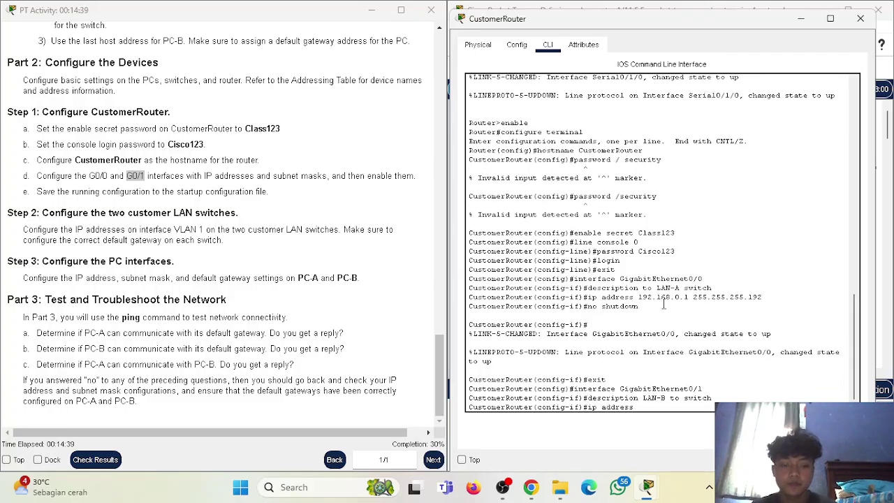
{"action": "type", "text": " 192.168"}
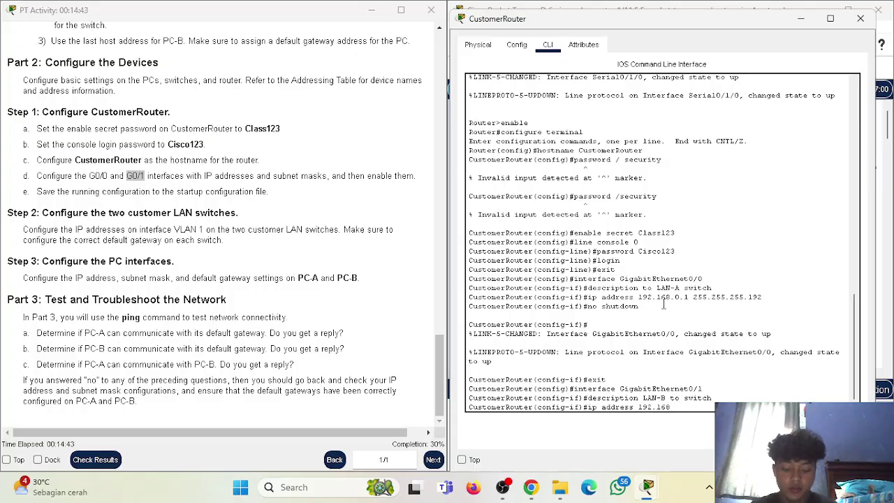
{"action": "type", "text": ".0.65"}
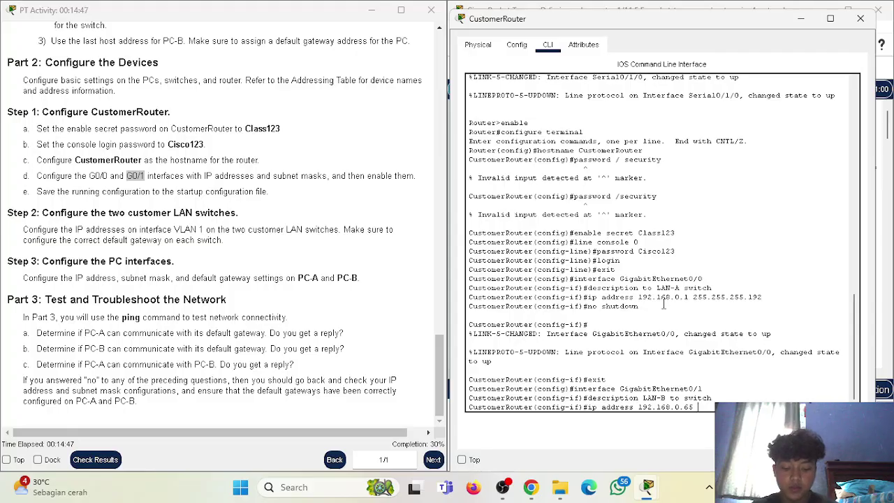
{"action": "type", "text": " 255."}
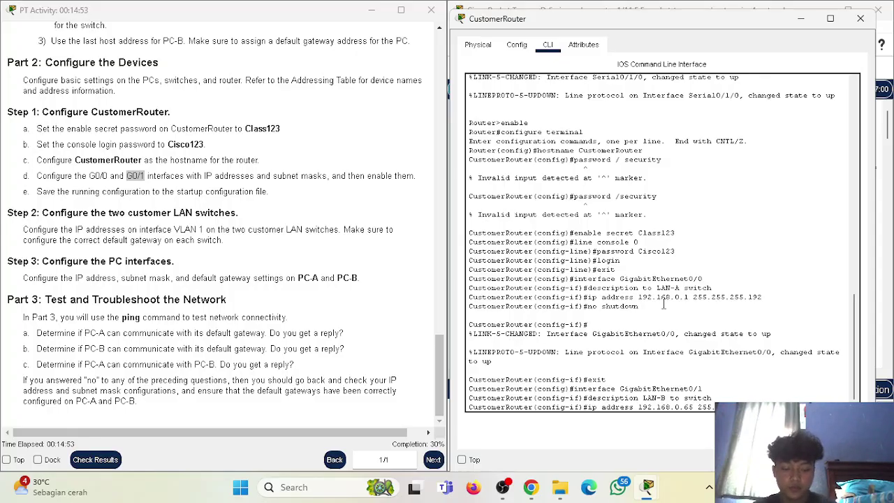
{"action": "type", "text": "255.255.192"}
{"action": "key", "text": "Return"}
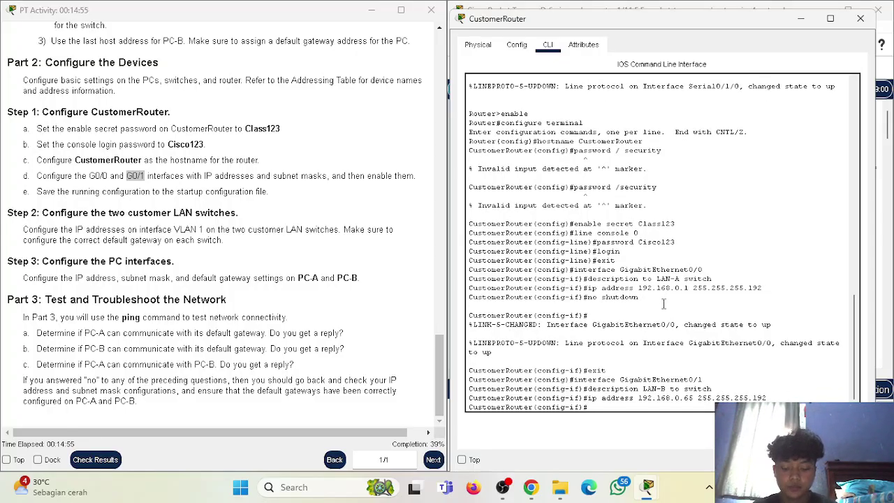
{"action": "type", "text": "no shutdown"}
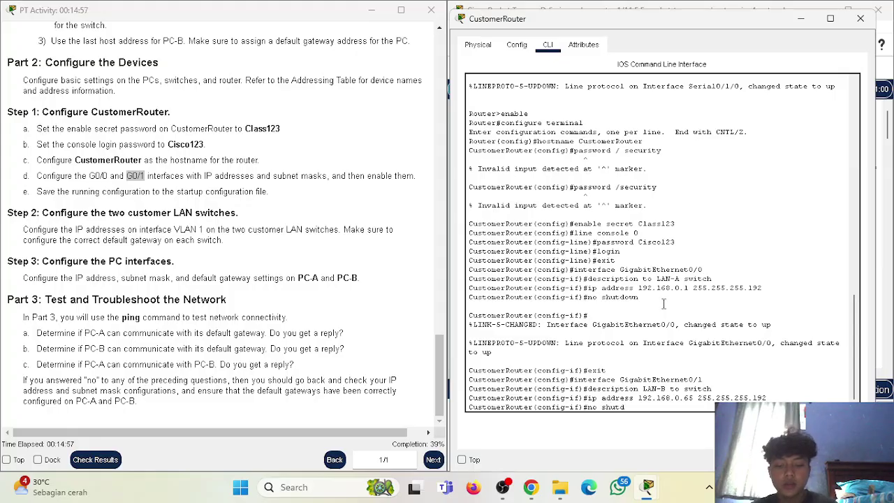
{"action": "key", "text": "Return"}
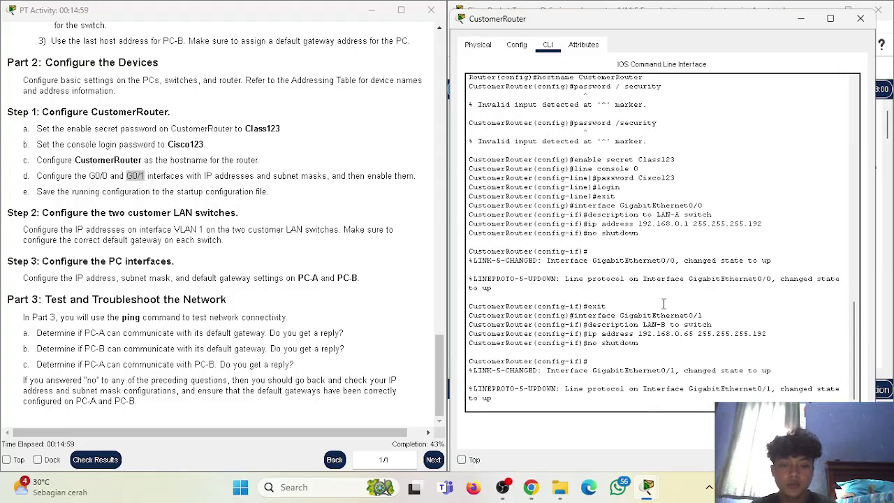
{"action": "key", "text": "Return"}
{"action": "type", "text": "exit"}
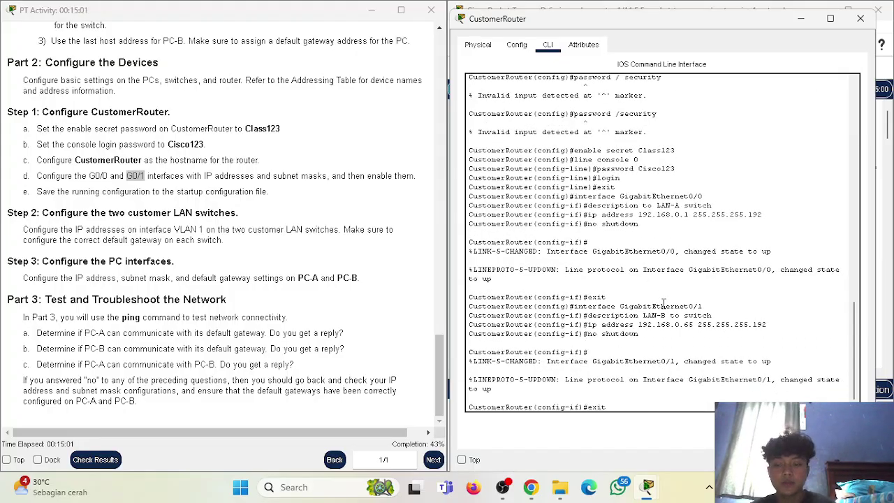
{"action": "key", "text": "Return"}
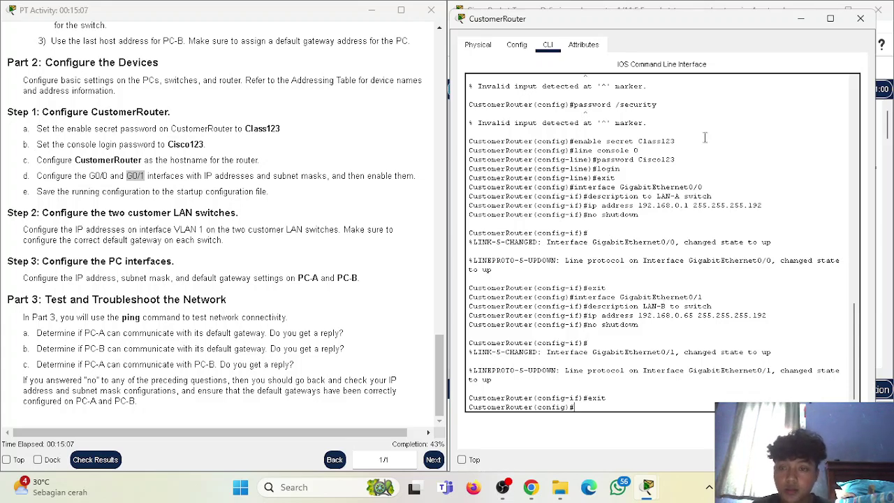
{"action": "left_click", "coordinate": [214, 243]}
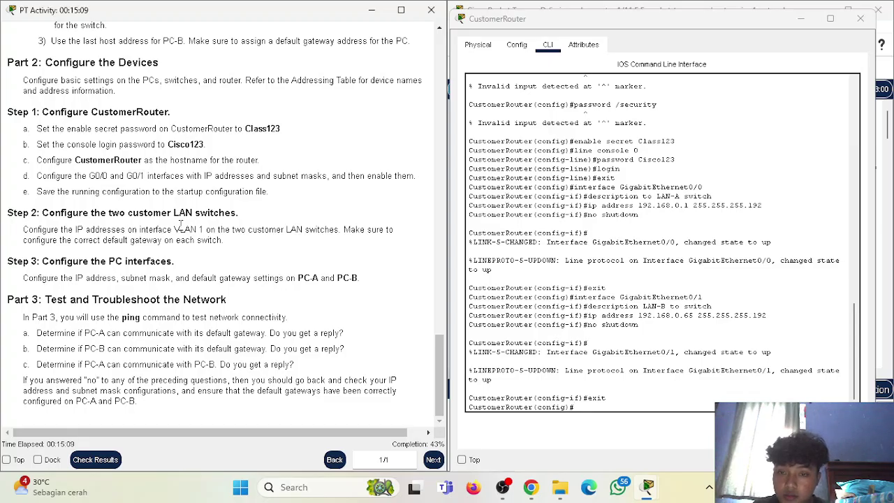
On Serial0/1/0, apply 209.165.201.2 with corrected mask 255.255.255.252 and run no shutdown
{"action": "left_click", "coordinate": [599, 402]}
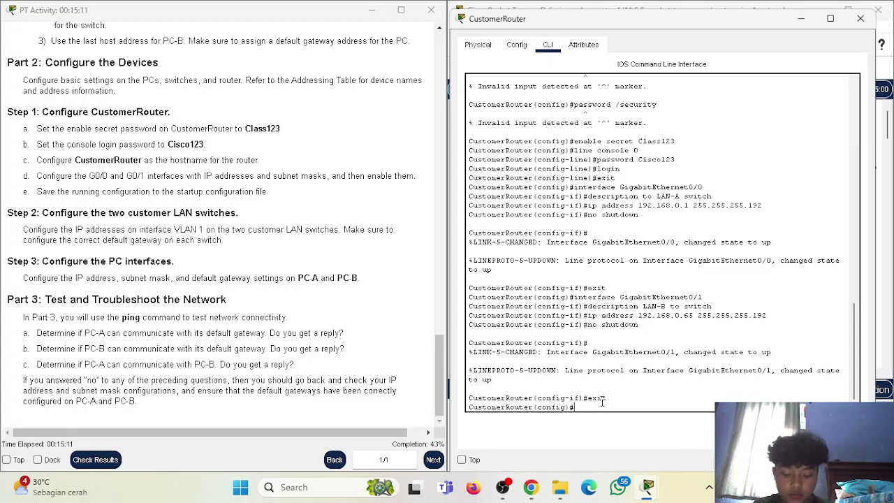
{"action": "type", "text": "interface"}
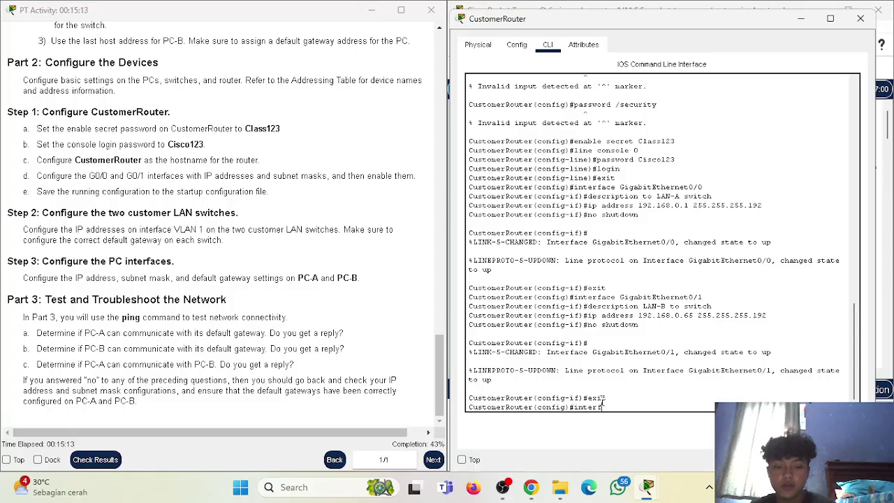
{"action": "type", "text": " Serial"}
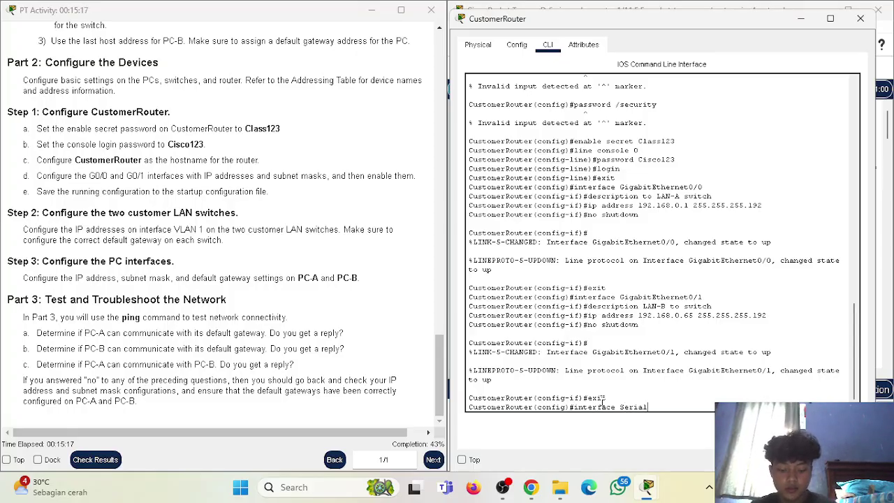
{"action": "type", "text": "0/1/0"}
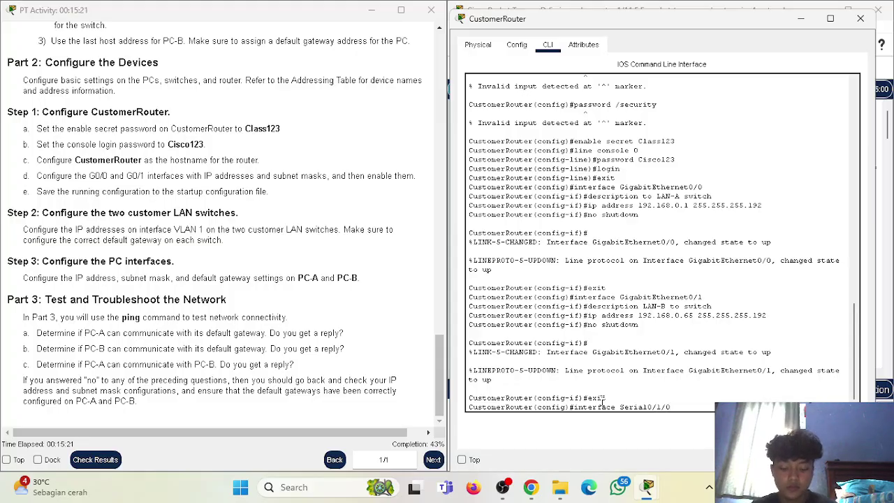
{"action": "key", "text": "Return"}
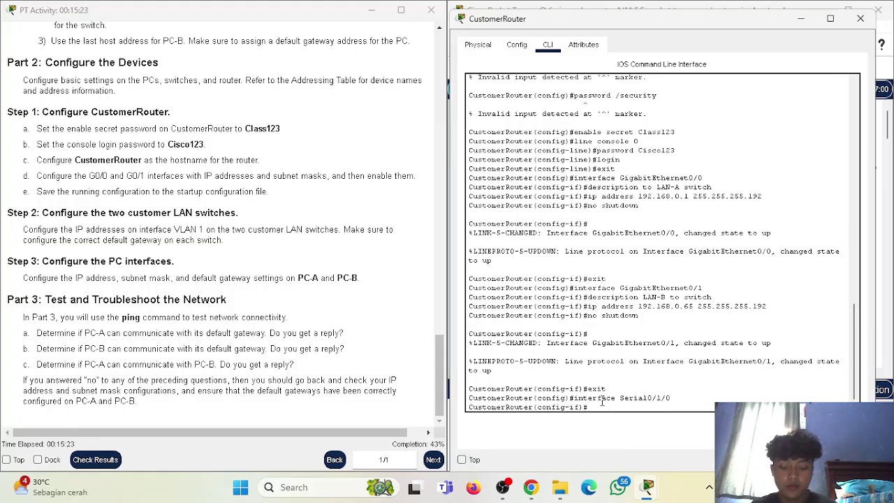
{"action": "type", "text": "ip address 20"}
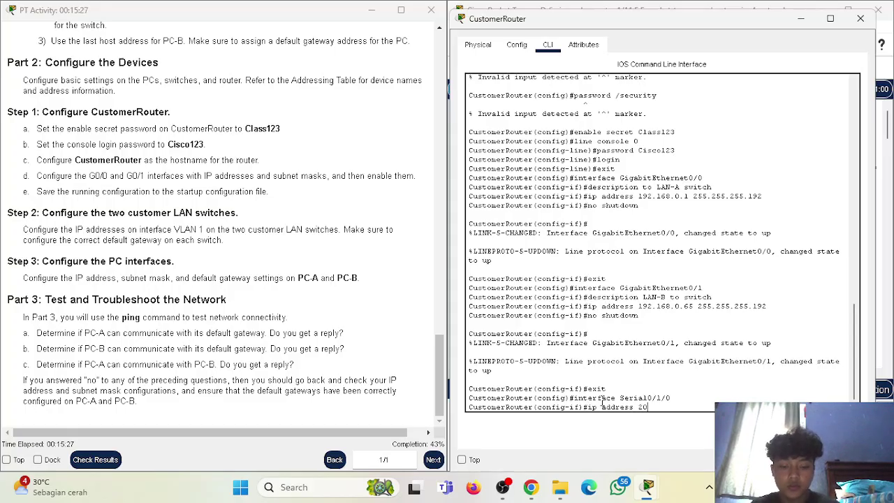
{"action": "type", "text": "9.1"}
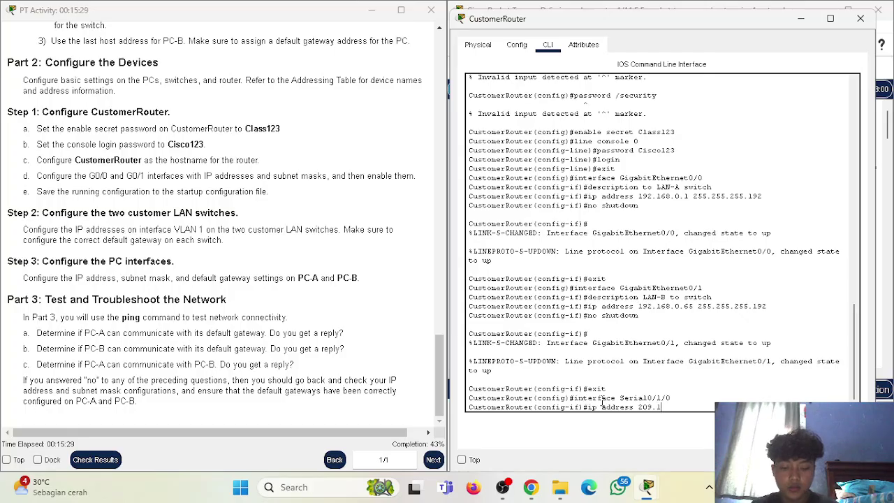
{"action": "type", "text": "65"}
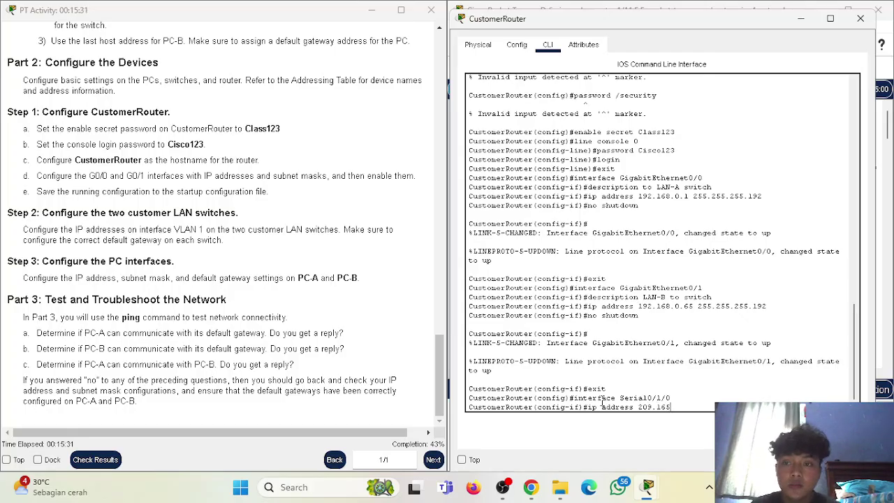
{"action": "type", "text": ".201.2"}
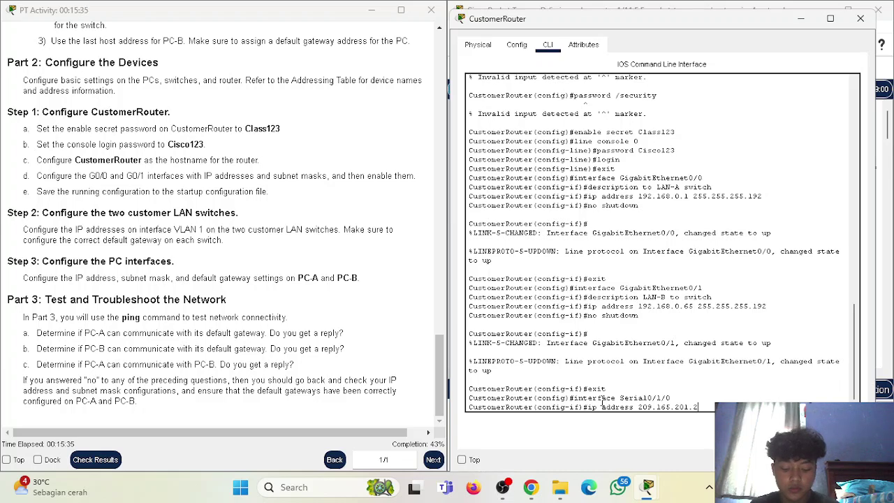
{"action": "type", "text": " 255"}
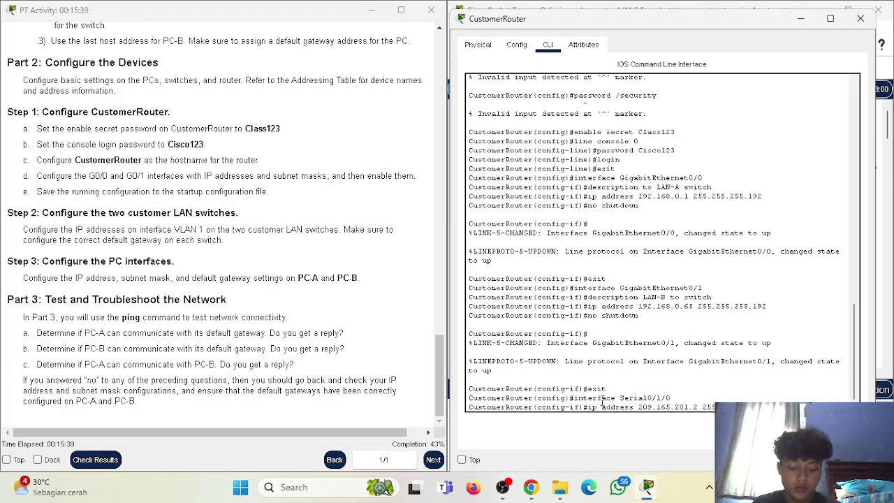
{"action": "key", "text": "Return"}
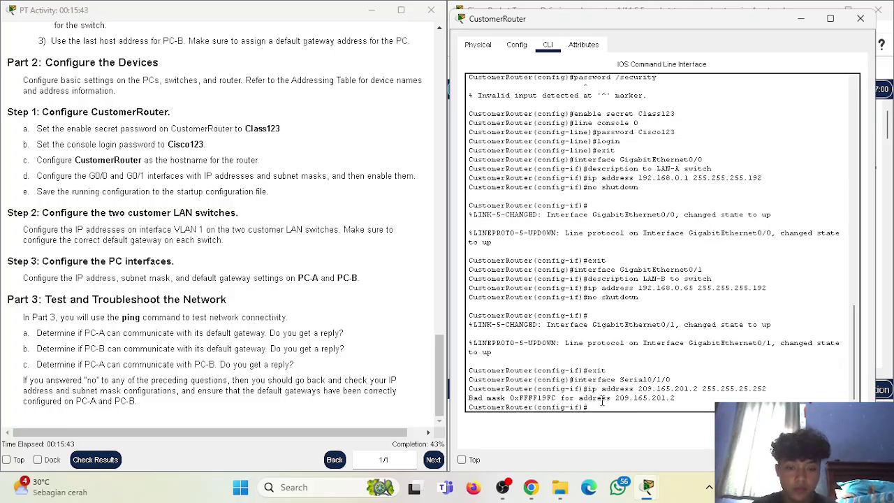
{"action": "key", "text": "Up"}
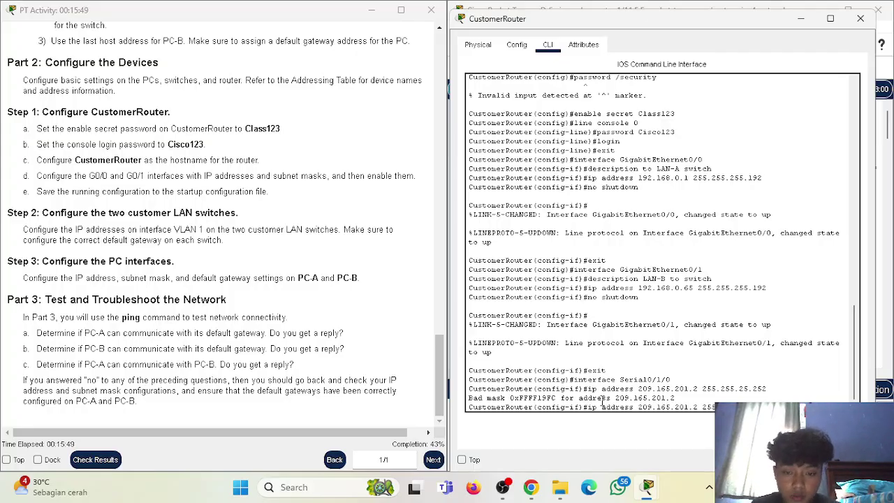
{"action": "key", "text": "Return"}
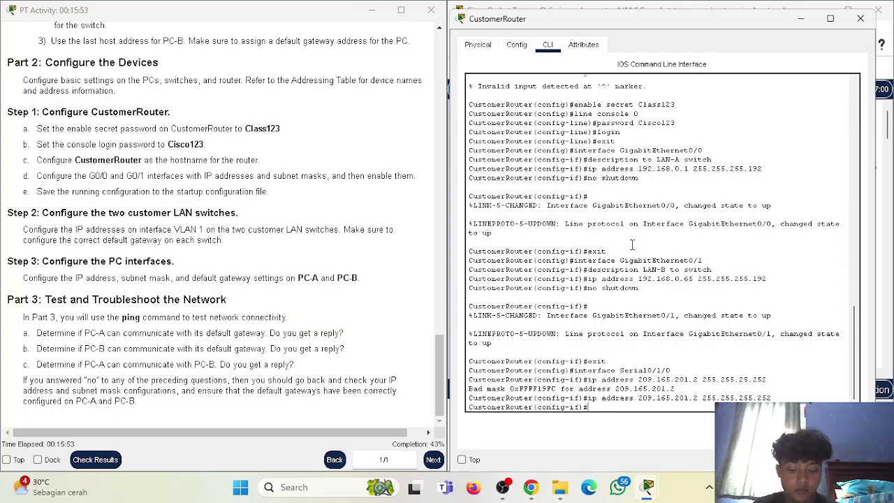
{"action": "type", "text": "no shutdown"}
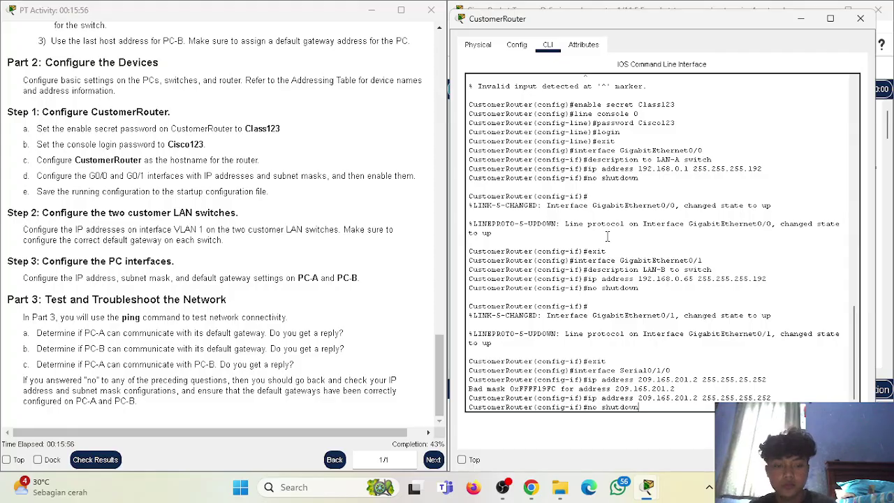
{"action": "key", "text": "Return"}
Exit to privileged mode with end and save the configuration using write memory
{"action": "type", "text": "exit"}
{"action": "key", "text": "Return"}
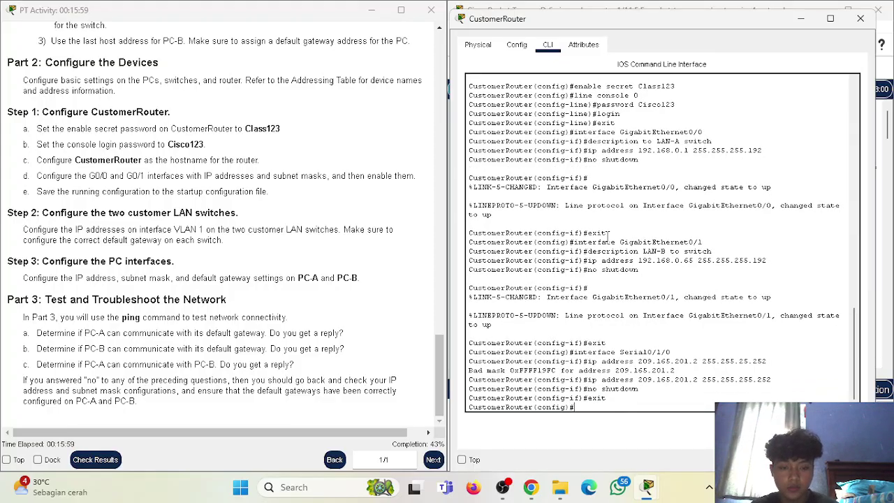
{"action": "type", "text": "end"}
{"action": "key", "text": "Return"}
{"action": "key", "text": "Return"}
{"action": "type", "text": "write memor"}
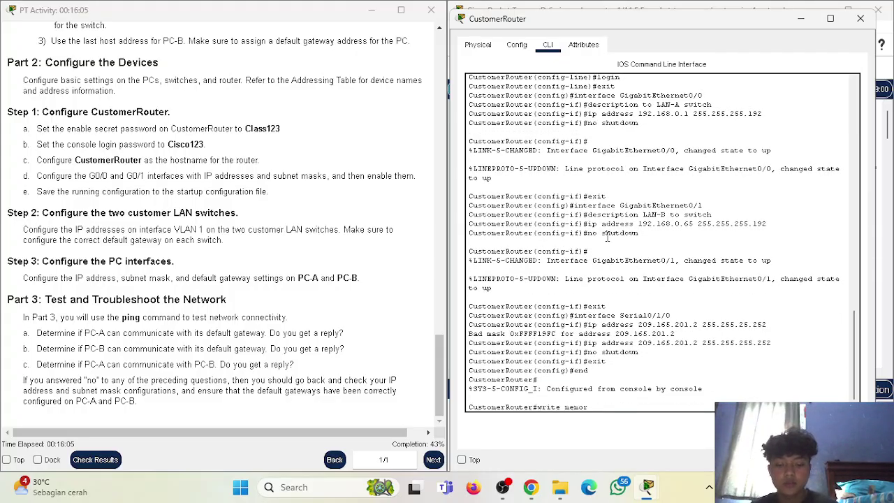
{"action": "key", "text": "Return"}
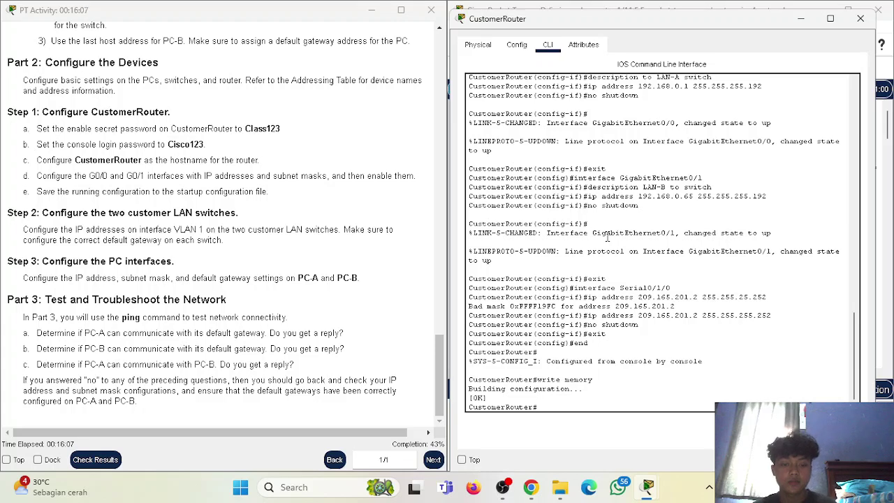
{"action": "key", "text": "Return"}
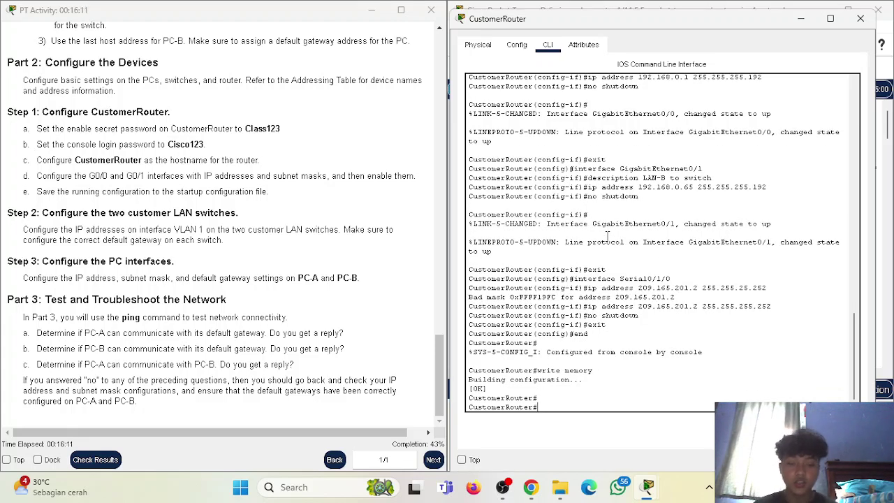
Run show ip interface brief on CustomerRouter, fixing a typo in the command
{"action": "type", "text": "sho"}
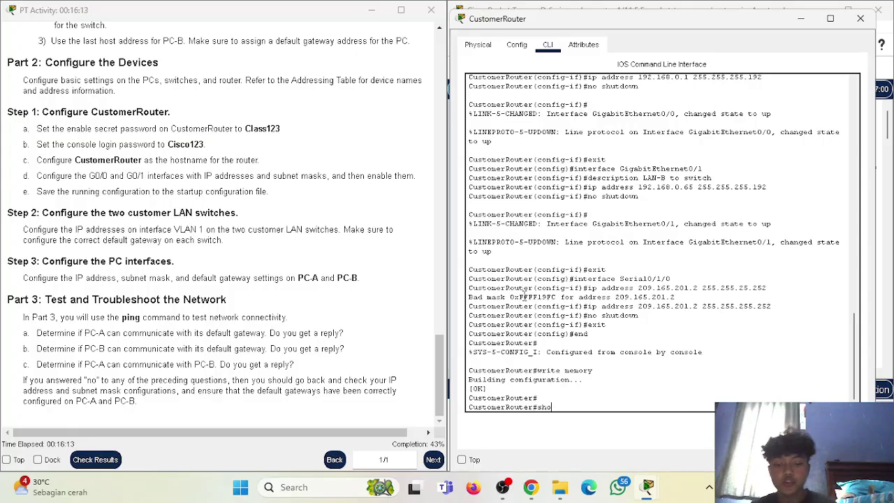
{"action": "type", "text": "w ip interface brie"}
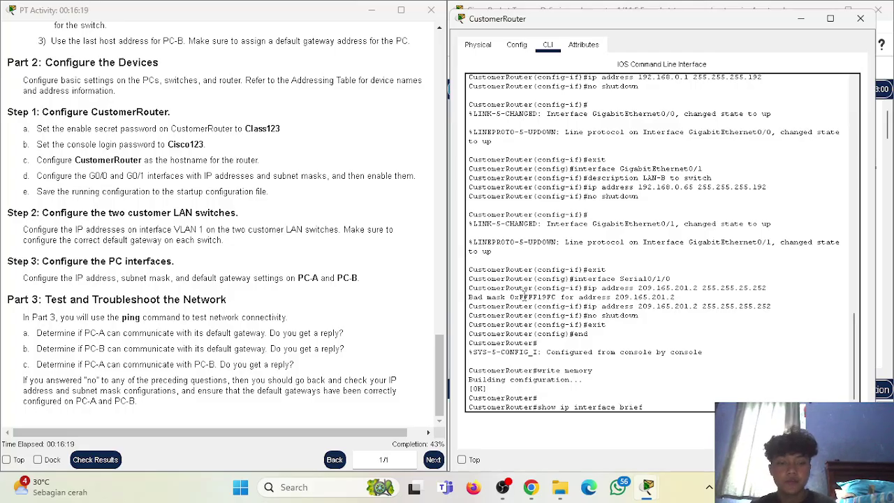
{"action": "type", "text": "f"}
{"action": "key", "text": "Return"}
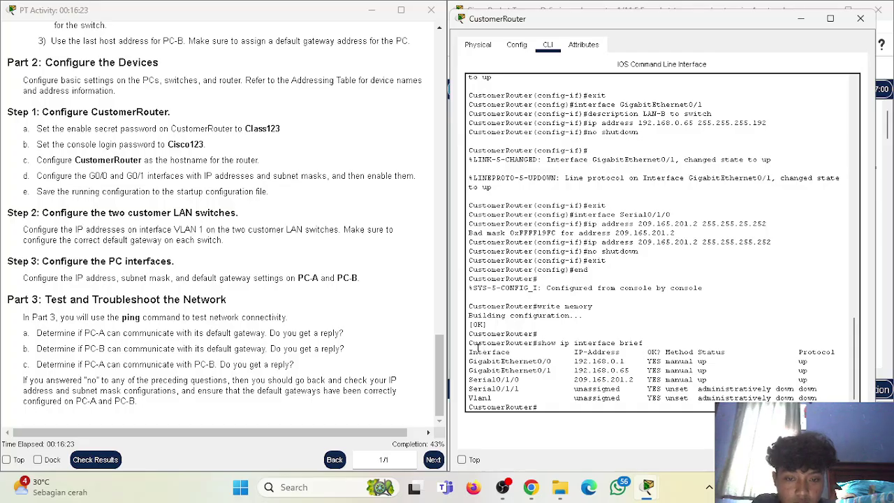
Check the summary table: G0/0, G0/1 and Serial0/1/0 show addresses and up/up status
{"action": "left_click_drag", "start_coordinate": [477, 347], "coordinate": [609, 398]}
{"action": "left_click", "coordinate": [509, 353]}
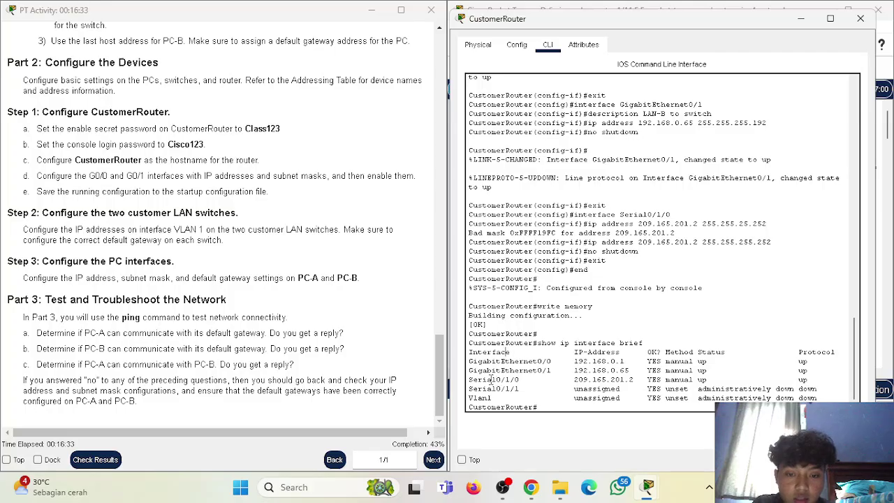
{"action": "left_click_drag", "start_coordinate": [500, 396], "coordinate": [579, 388]}
{"action": "left_click_drag", "start_coordinate": [574, 352], "coordinate": [617, 397]}
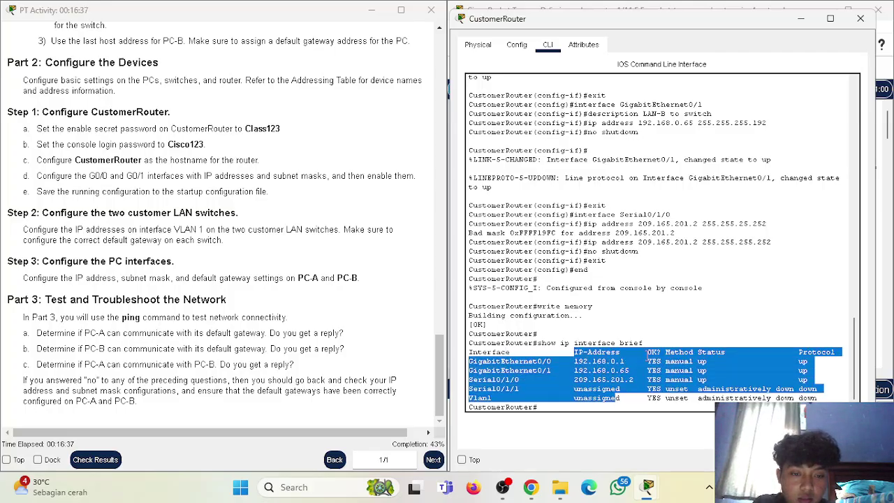
{"action": "left_click", "coordinate": [677, 370]}
{"action": "left_click_drag", "start_coordinate": [702, 360], "coordinate": [816, 398]}
{"action": "left_click", "coordinate": [512, 419]}
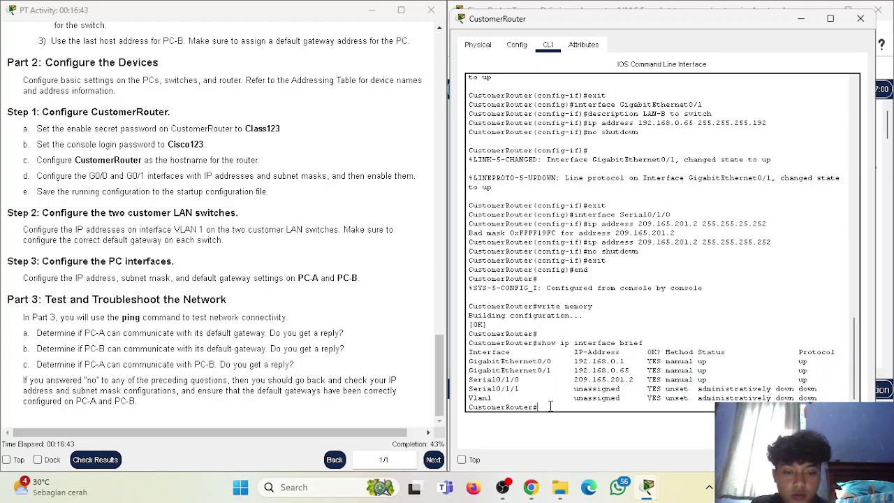
Run show ip route to view connected LAN routes and the default route via 209.165.201.1
{"action": "type", "text": "show ip rout"}
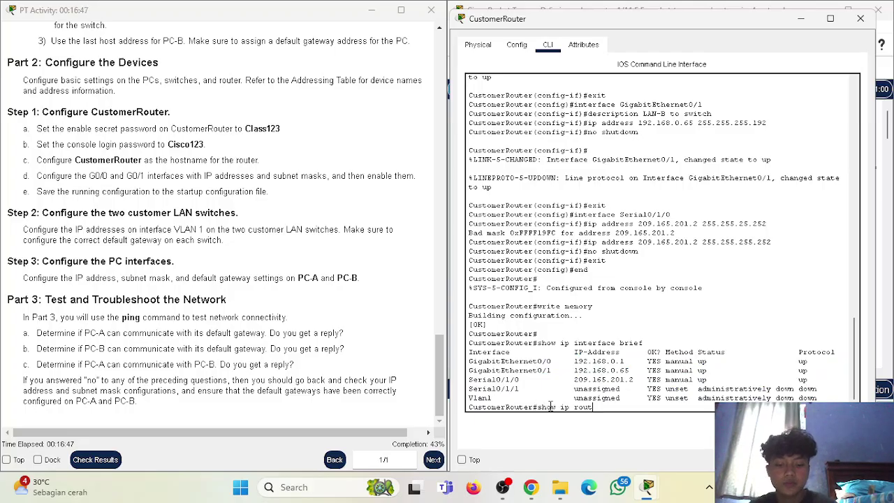
{"action": "type", "text": "e"}
{"action": "key", "text": "Return"}
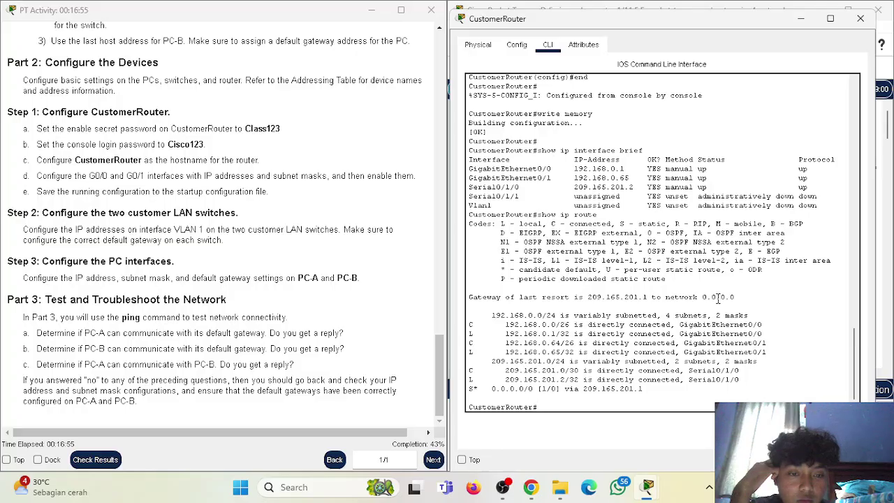
{"action": "scroll", "coordinate": [558, 282], "scroll_direction": "down", "scroll_amount": 1}
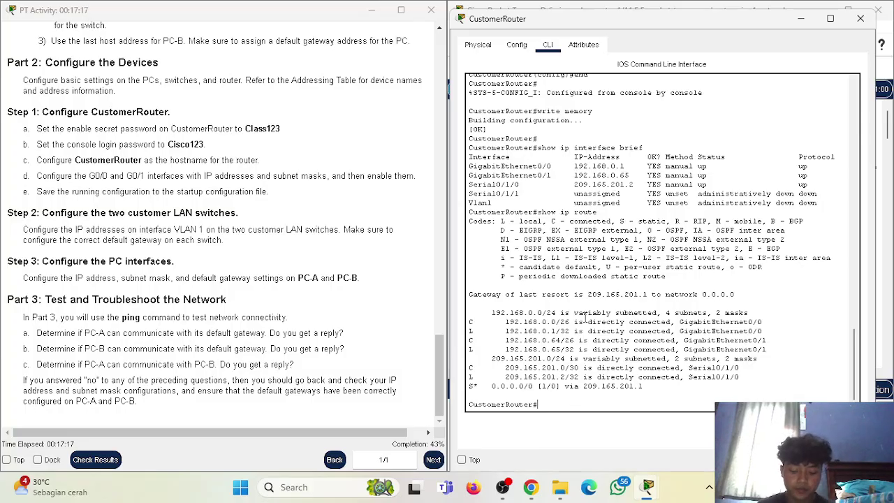
Close the CustomerRouter window, review Step 2 on the customer LAN switches, and open LAN-A
{"action": "left_click", "coordinate": [861, 18]}
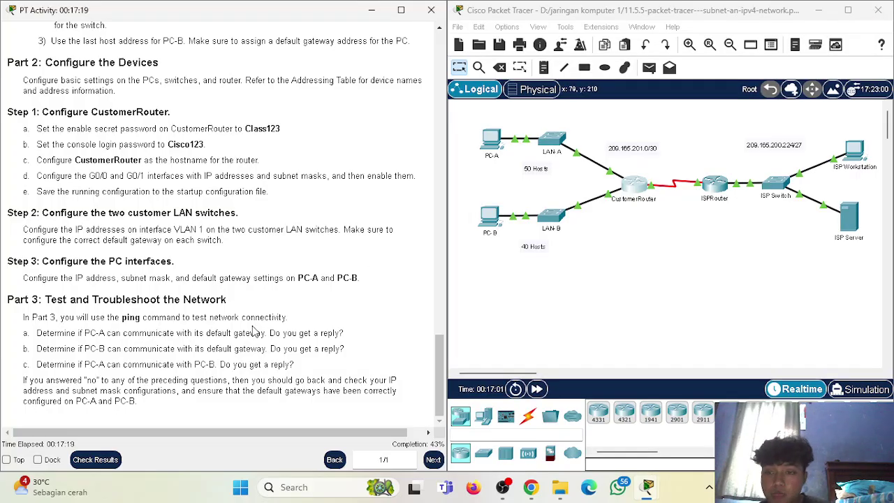
{"action": "left_click_drag", "start_coordinate": [29, 212], "coordinate": [218, 213]}
{"action": "left_click_drag", "start_coordinate": [23, 229], "coordinate": [78, 229]}
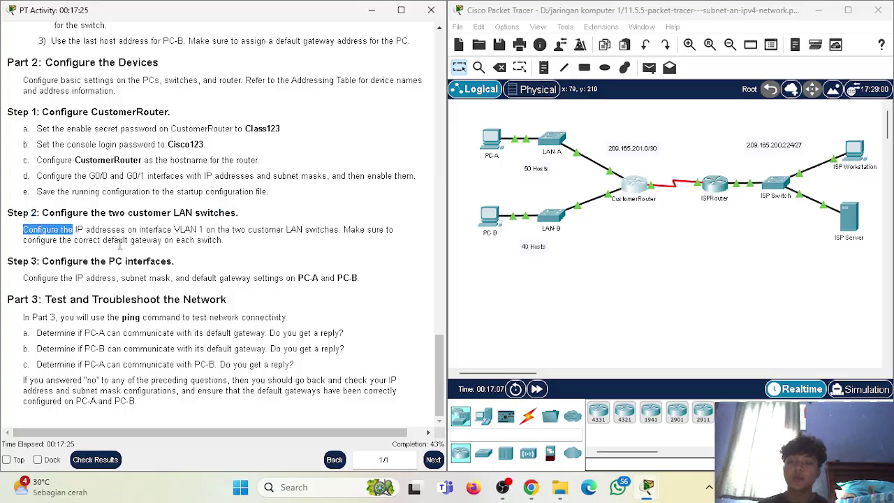
{"action": "left_click_drag", "start_coordinate": [173, 231], "coordinate": [358, 231]}
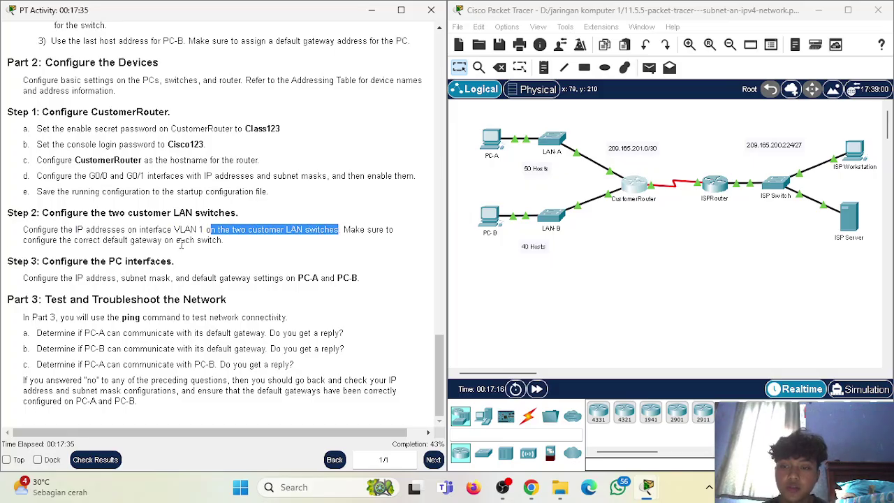
{"action": "left_click", "coordinate": [558, 292]}
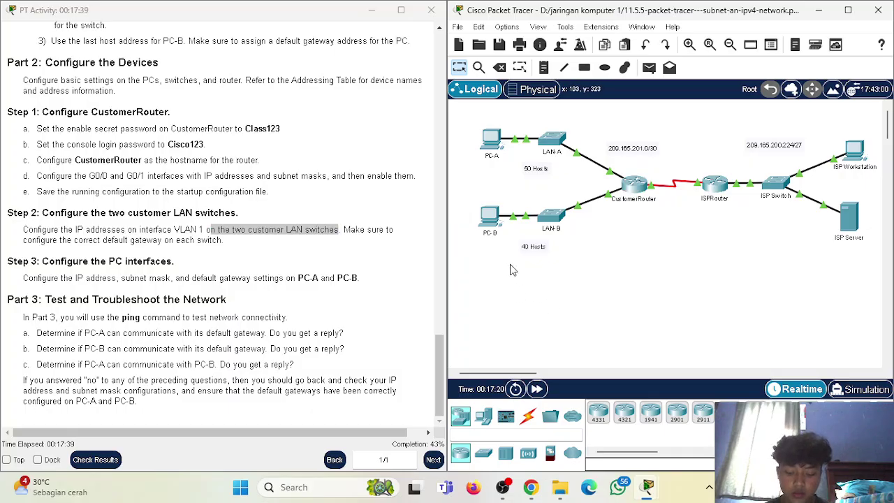
{"action": "left_click", "coordinate": [553, 139]}
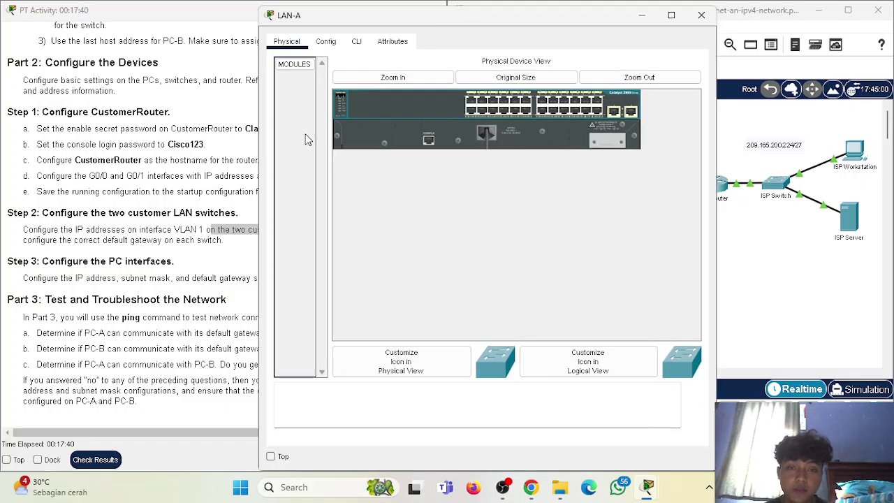
Start the LAN-A CLI session and enter privileged, then global configuration mode
{"action": "left_click", "coordinate": [360, 43]}
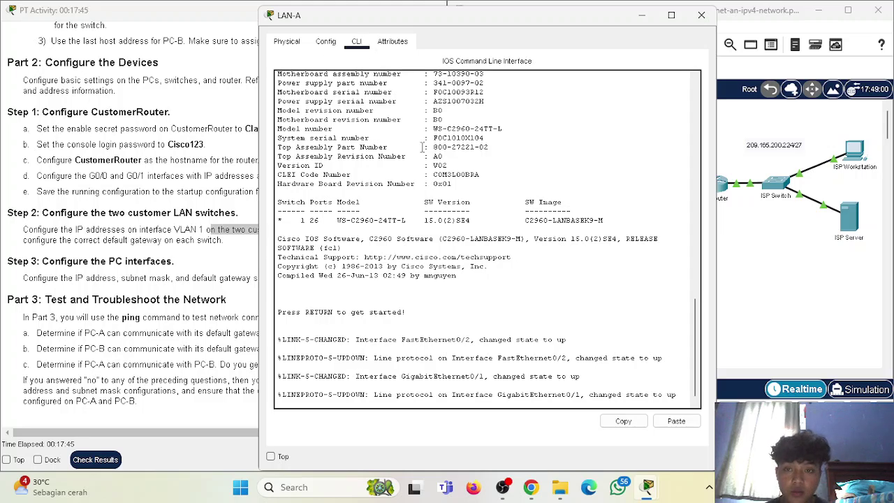
{"action": "key", "text": "Return"}
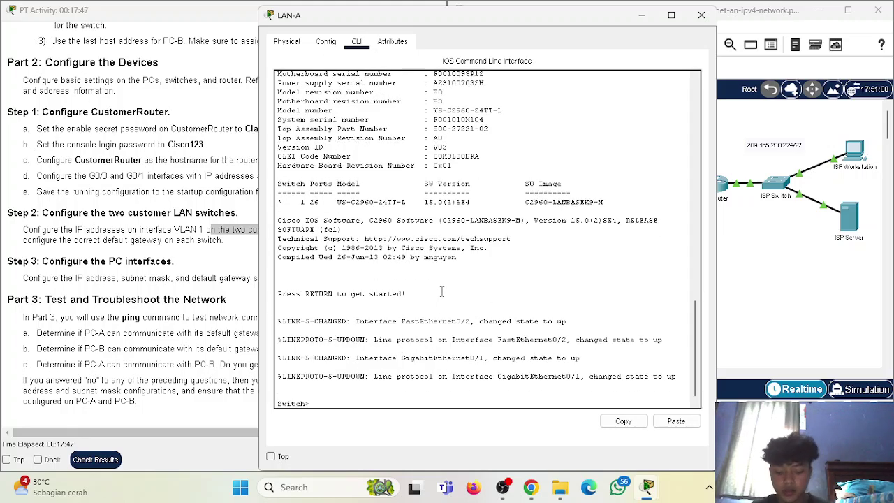
{"action": "type", "text": "enable"}
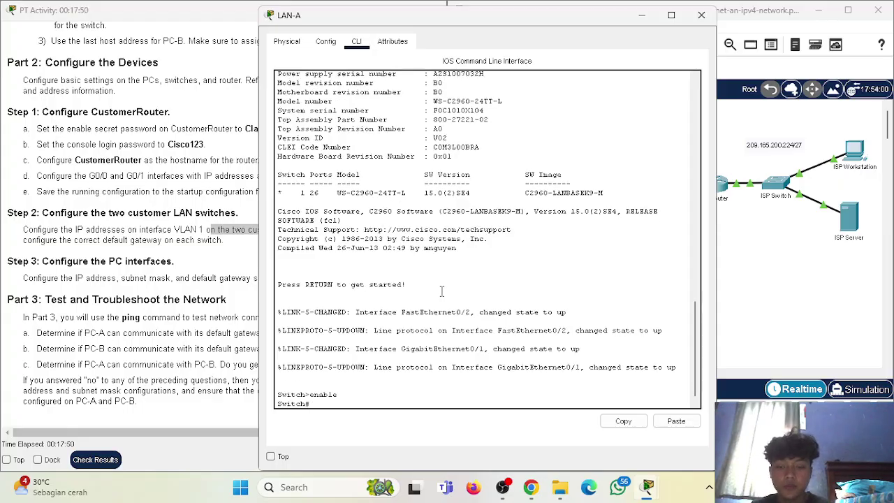
{"action": "key", "text": "Return"}
{"action": "type", "text": "conf"}
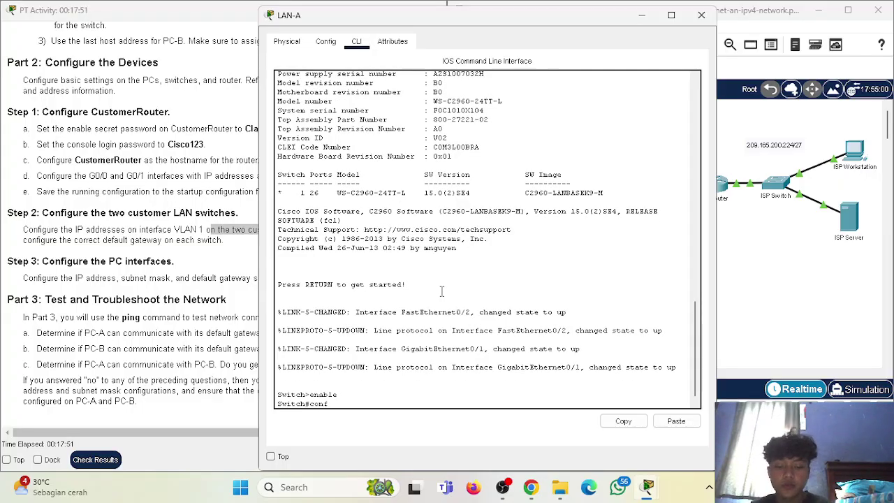
{"action": "type", "text": "igure terminal"}
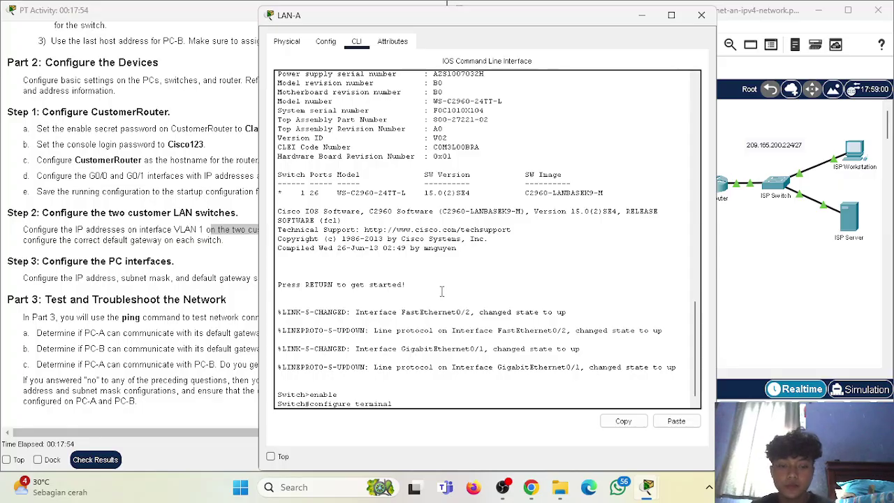
{"action": "key", "text": "Return"}
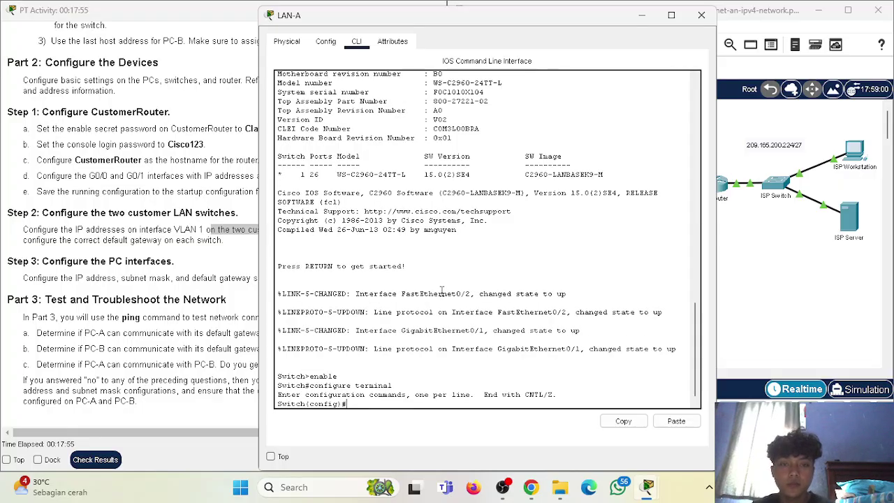
Set the switch hostname to LAN-A-SW and type 'int vlan 1'
{"action": "left_click_drag", "start_coordinate": [695, 24], "coordinate": [700, 24]}
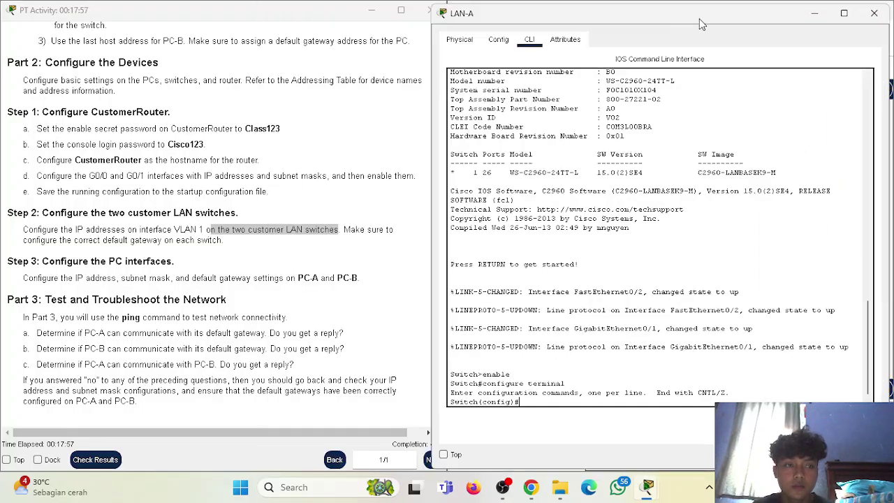
{"action": "left_click_drag", "start_coordinate": [441, 209], "coordinate": [458, 208]}
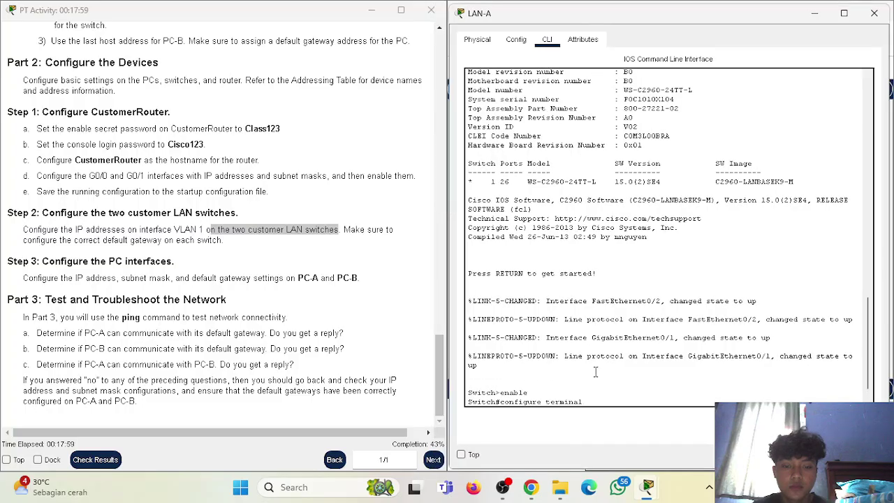
{"action": "key", "text": "Return"}
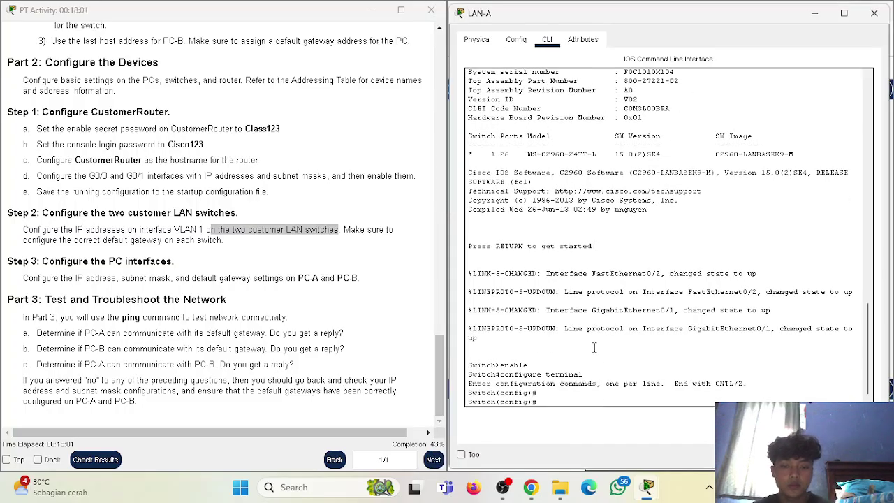
{"action": "type", "text": "hostna"}
{"action": "key", "text": "BackSpace"}
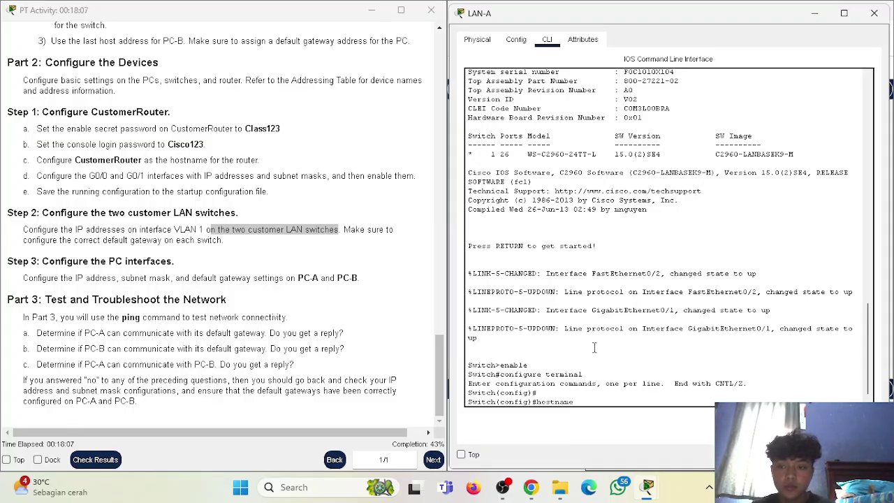
{"action": "type", "text": "e "}
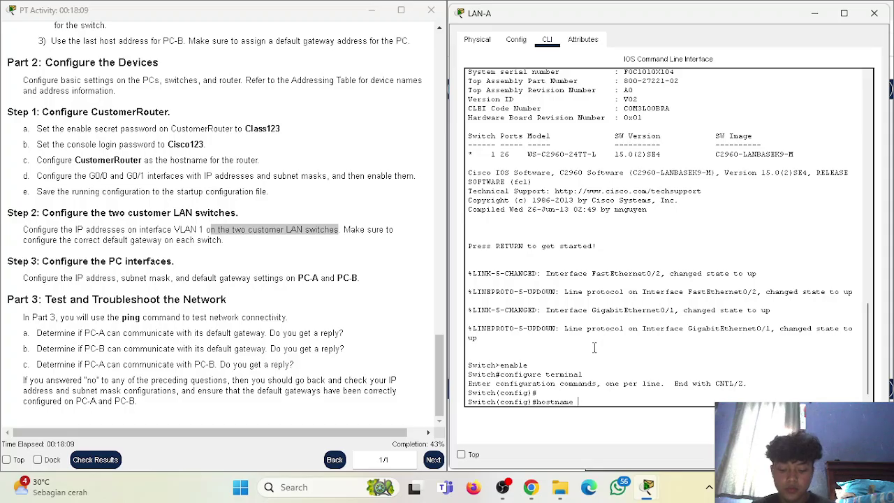
{"action": "type", "text": "LAN-"}
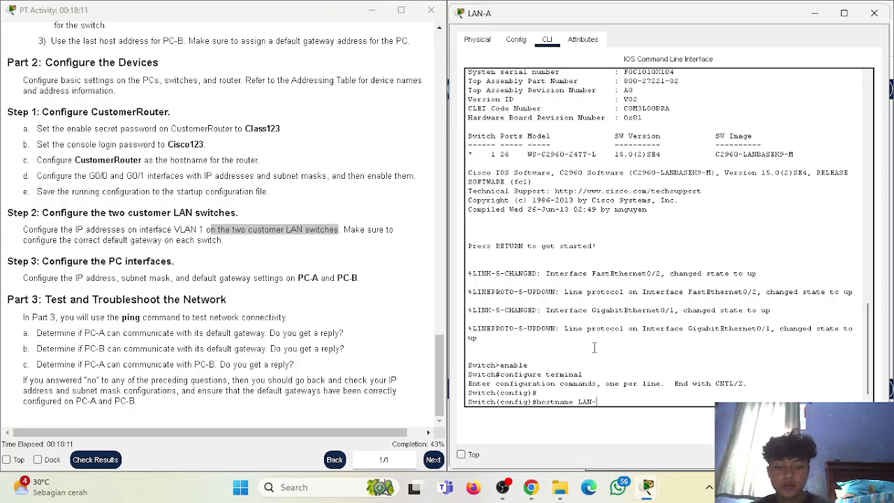
{"action": "type", "text": "A-SW"}
{"action": "key", "text": "Return"}
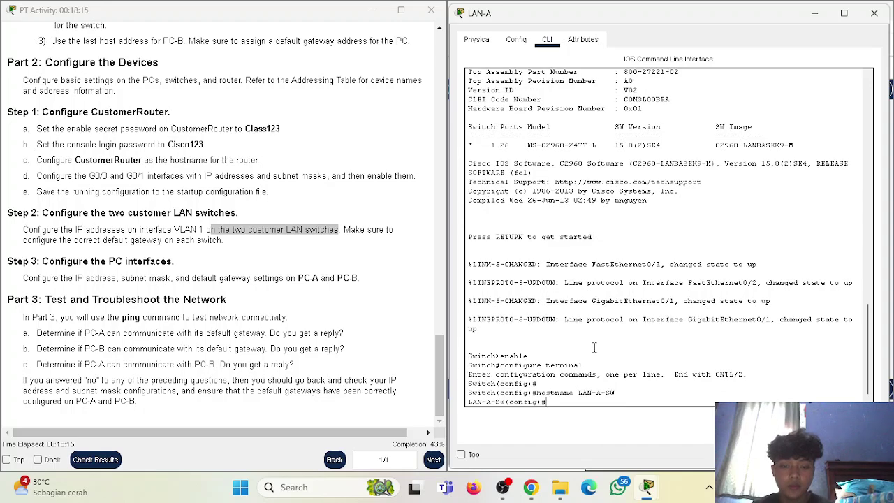
{"action": "type", "text": "in"}
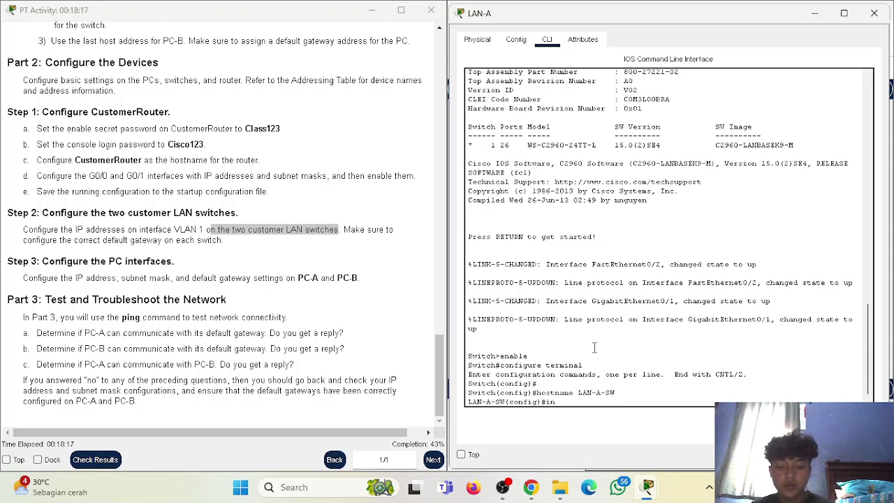
{"action": "type", "text": "t vlan 1"}
Enter VLAN 1 and give it the Management description
{"action": "key", "text": "Return"}
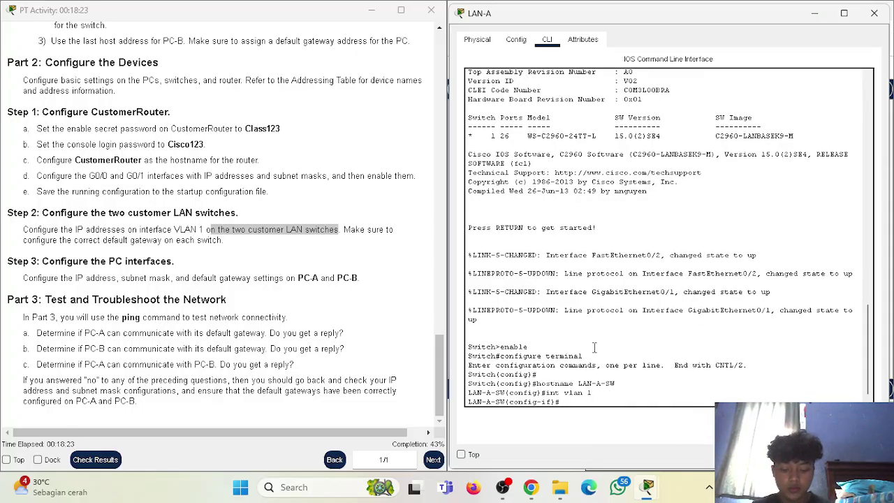
{"action": "type", "text": "descript"}
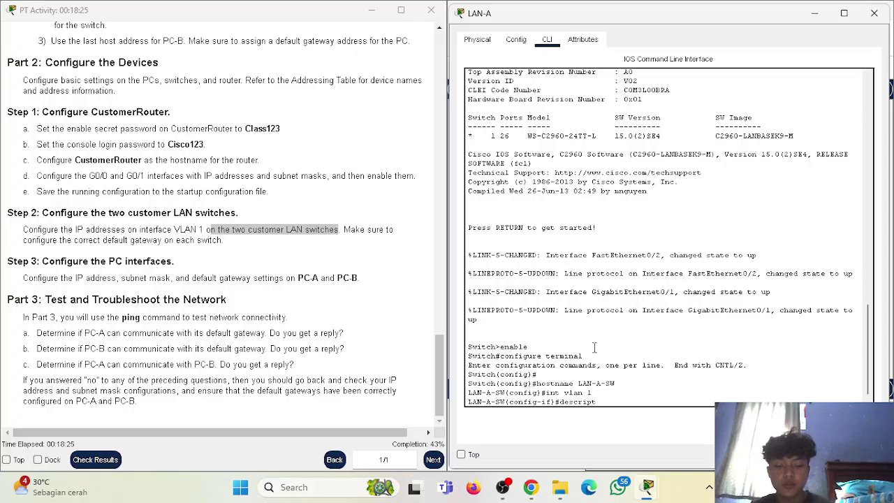
{"action": "type", "text": "ion Management VLAN"}
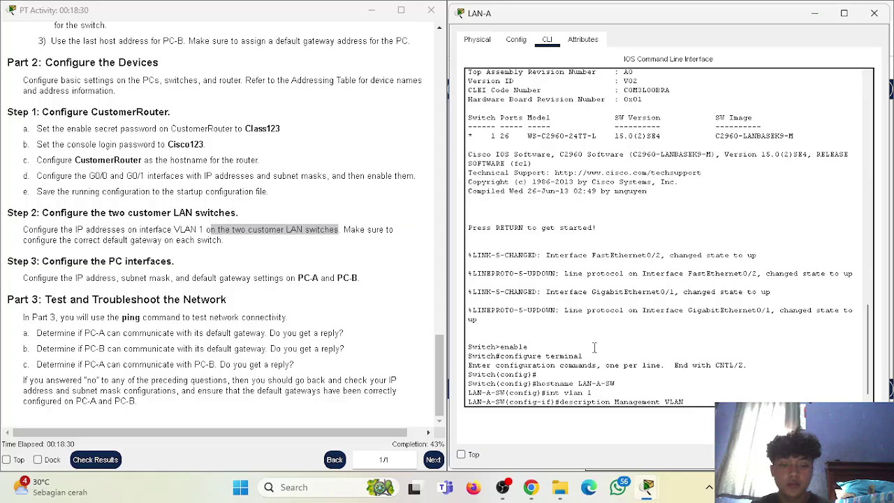
{"action": "key", "text": "Return"}
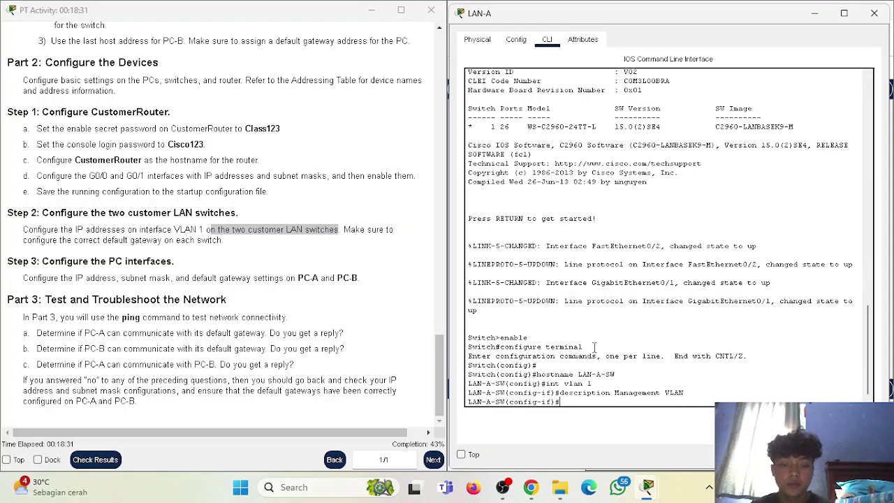
Assign VLAN 1 address 192.168.0.2 255.255.255.192, correcting a typo, and enable it with no shutdown
{"action": "type", "text": "ip address"}
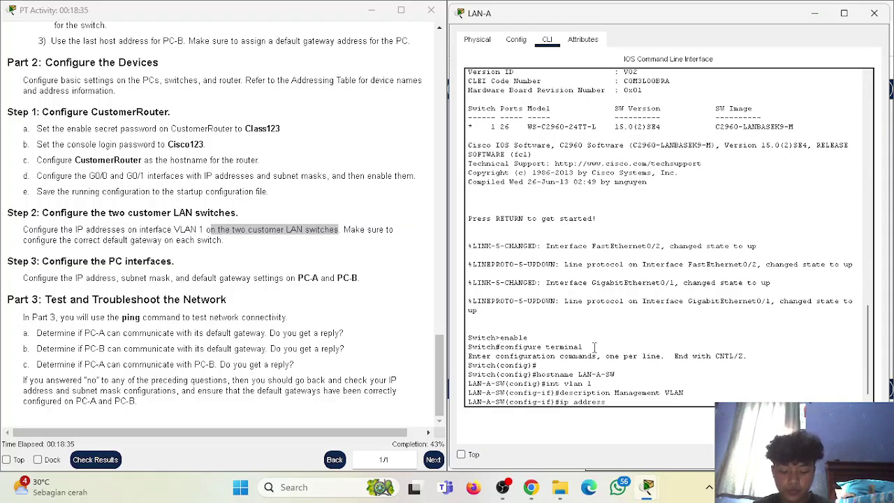
{"action": "type", "text": " 192.168.10.2"}
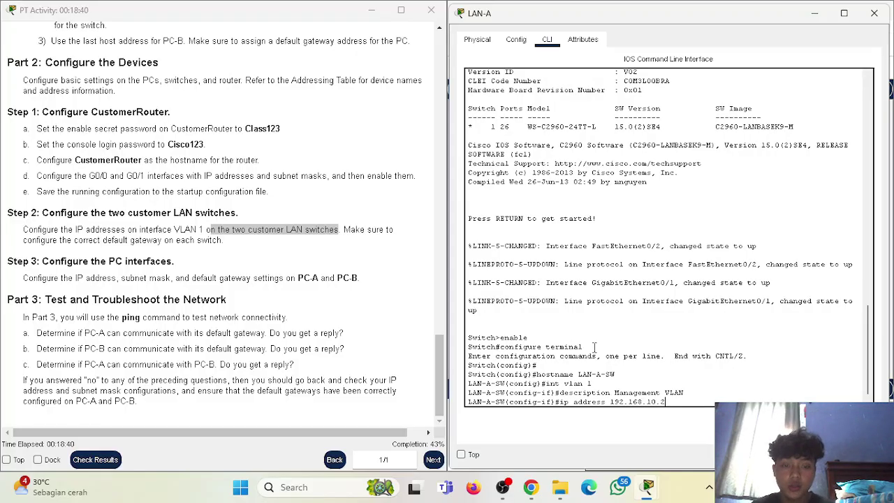
{"action": "scroll", "coordinate": [328, 198], "scroll_direction": "up", "scroll_amount": 20}
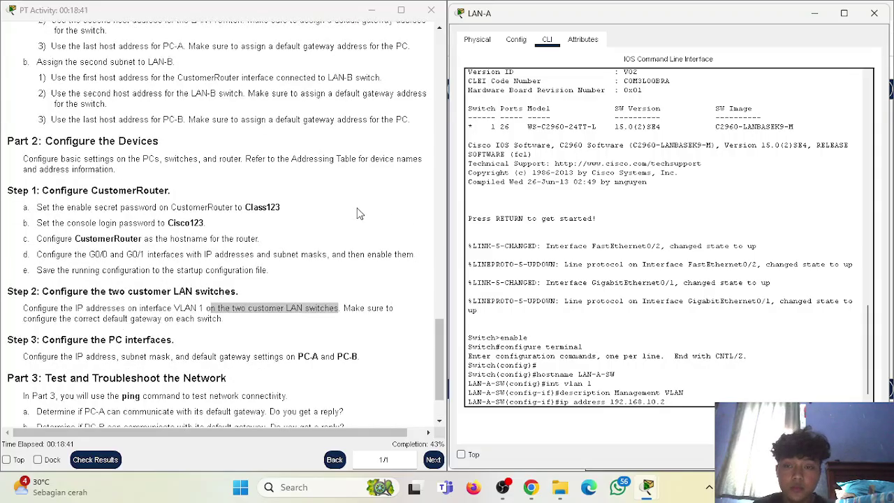
{"action": "scroll", "coordinate": [328, 197], "scroll_direction": "up", "scroll_amount": 10}
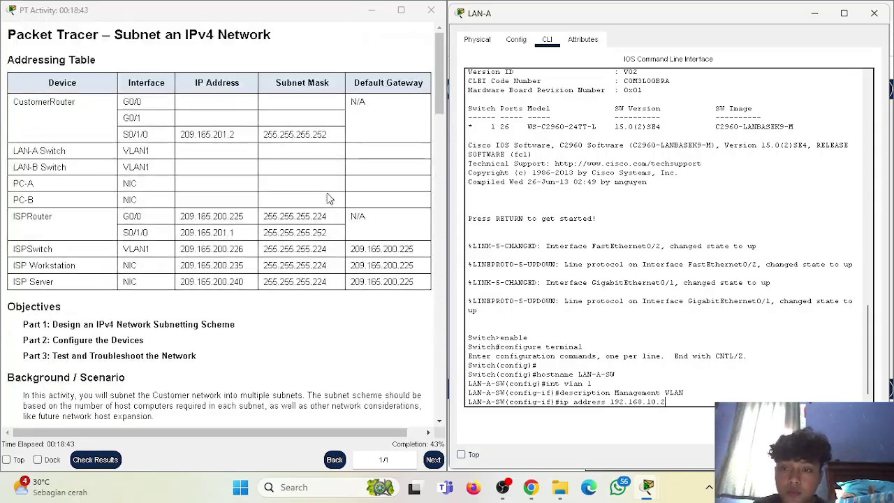
{"action": "scroll", "coordinate": [384, 175], "scroll_direction": "down", "scroll_amount": 5}
{"action": "left_click_drag", "start_coordinate": [439, 137], "coordinate": [563, 410]}
{"action": "left_click", "coordinate": [696, 397]}
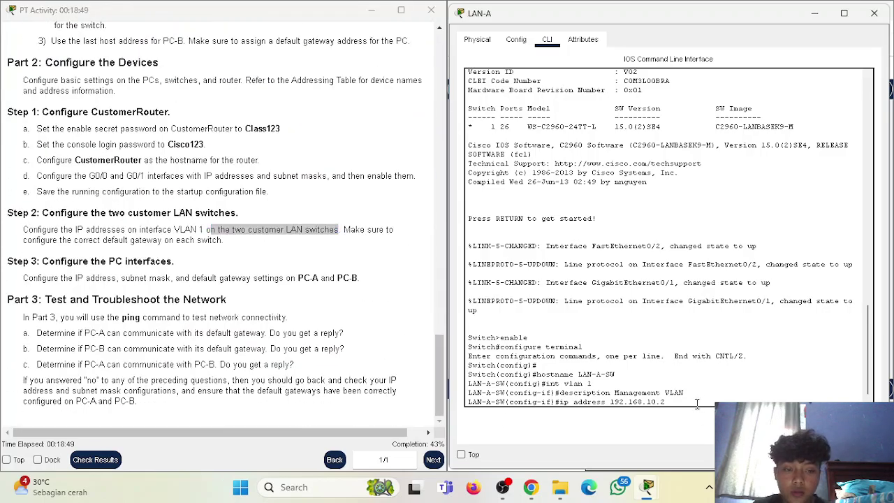
{"action": "type", "text": "255.255.255.192"}
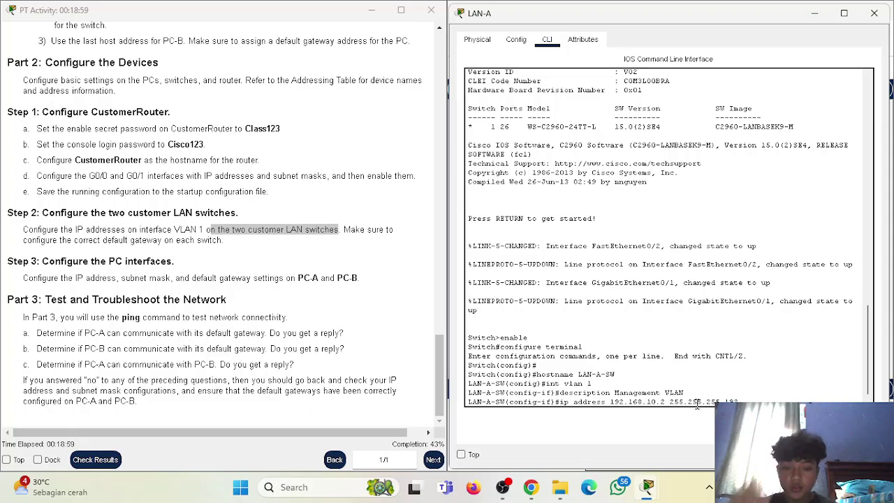
{"action": "key", "text": "Return"}
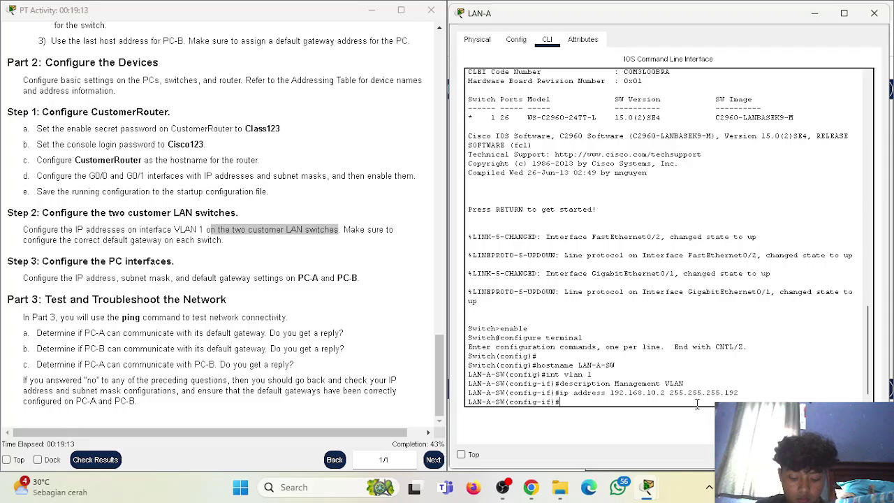
{"action": "key", "text": "Up"}
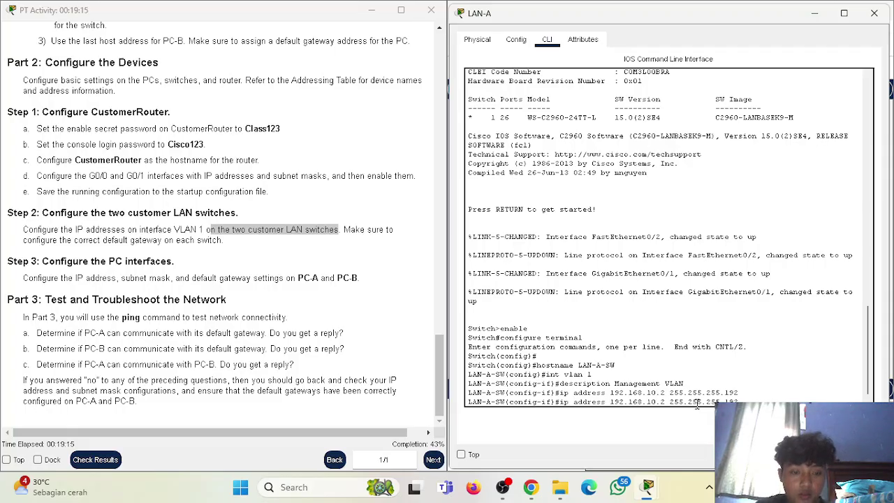
{"action": "key", "text": "BackSpace"}
{"action": "key", "text": "Return"}
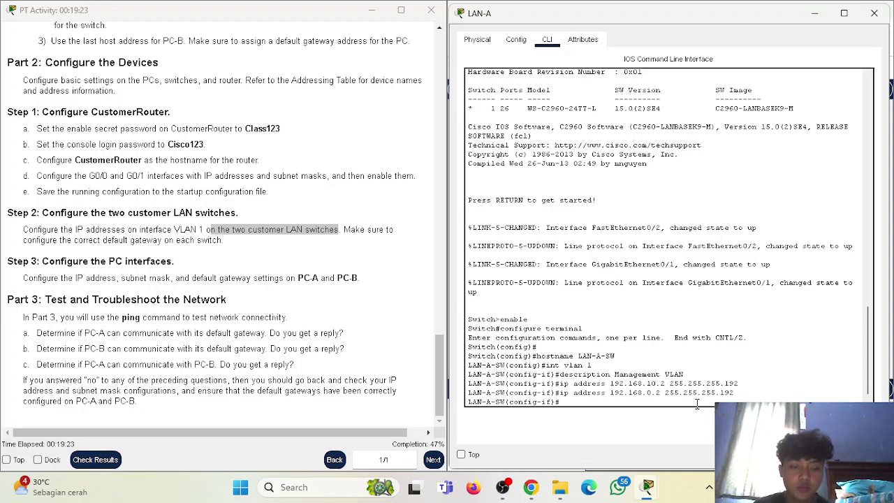
{"action": "type", "text": "no shutdown"}
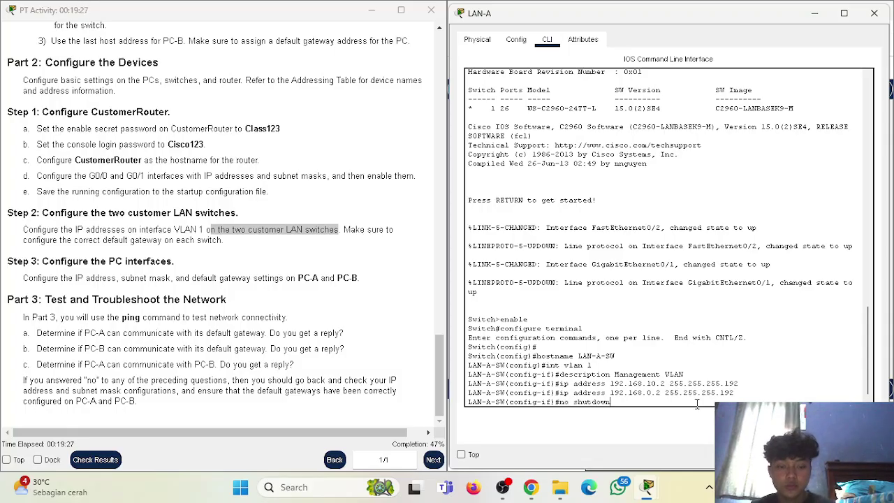
{"action": "key", "text": "Return"}
{"action": "key", "text": "Return"}
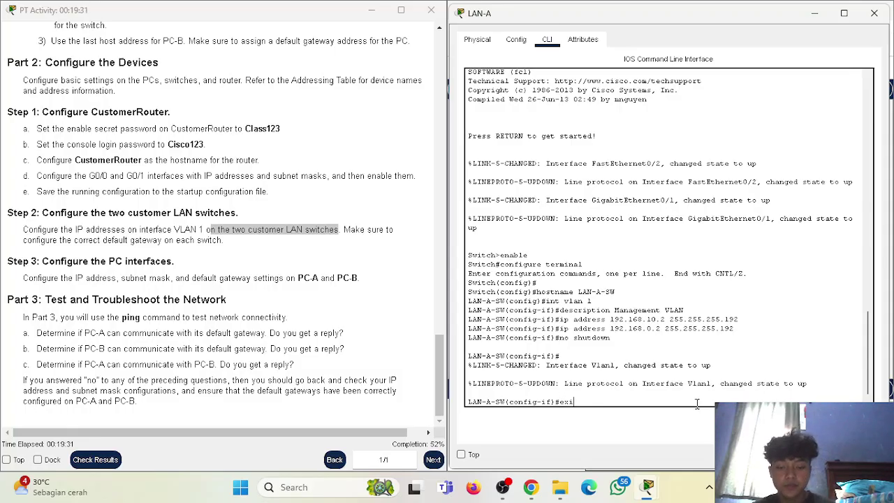
Exit the interface and set the default gateway to 192.168.0.1
{"action": "type", "text": "exit"}
{"action": "key", "text": "Return"}
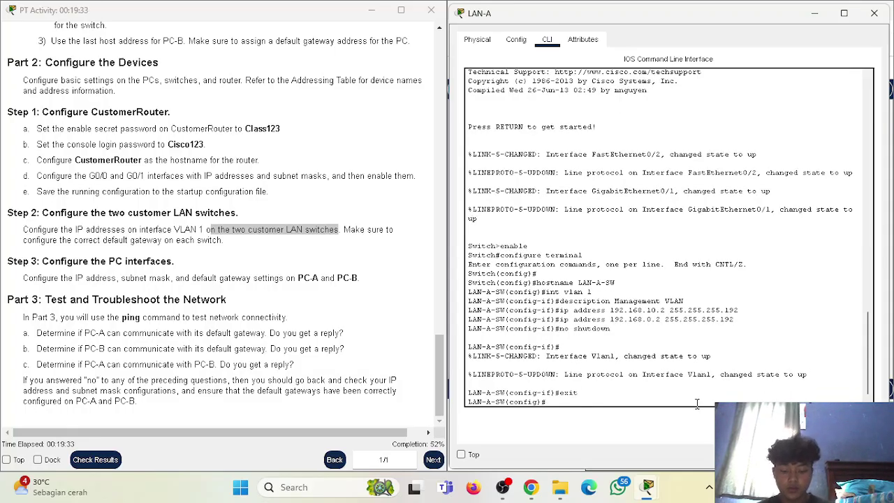
{"action": "type", "text": "ip de"}
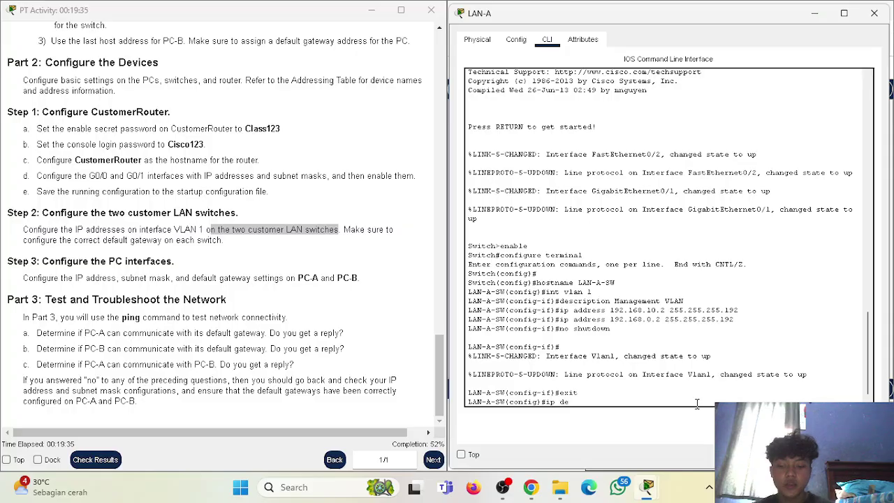
{"action": "type", "text": "fault"}
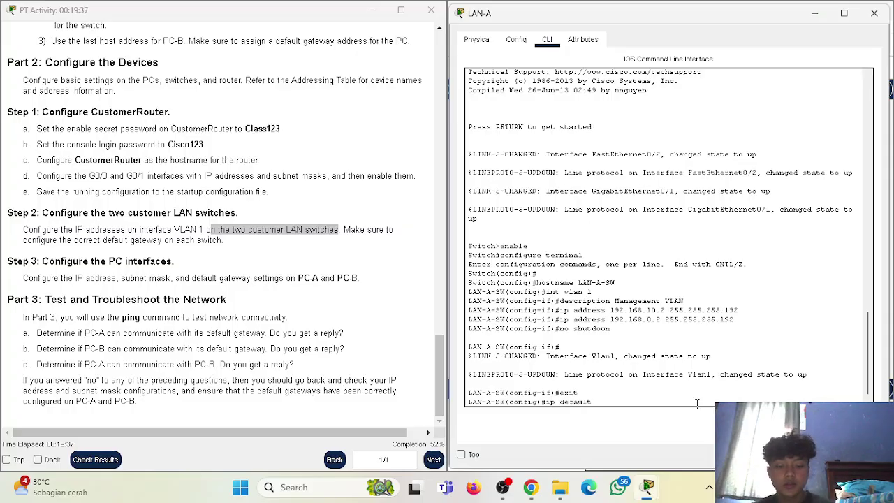
{"action": "type", "text": "-gatew"}
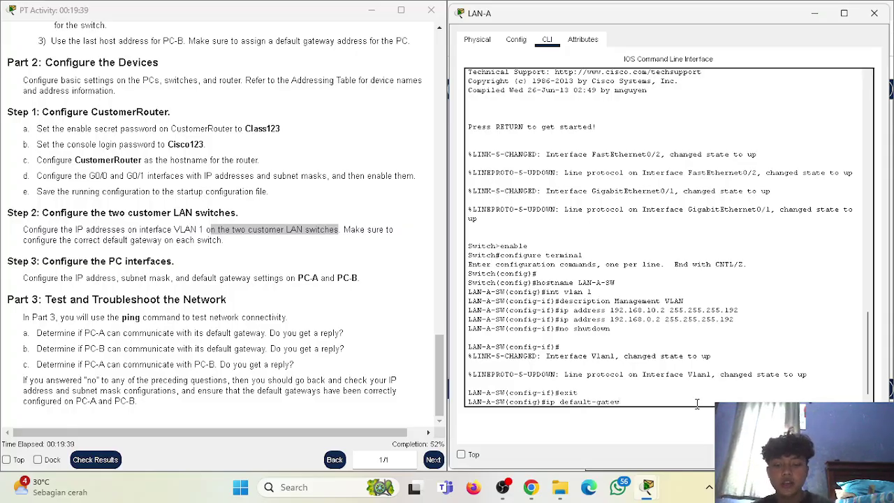
{"action": "type", "text": "ay 192.168.0.1"}
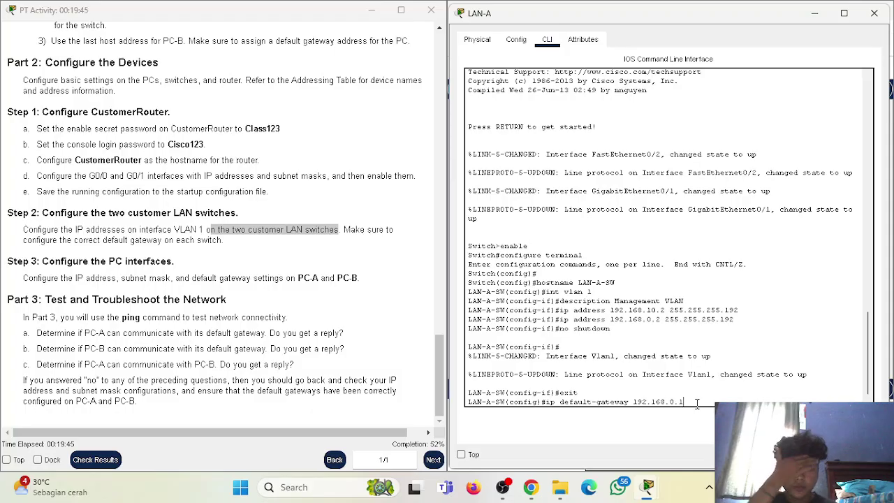
{"action": "key", "text": "Return"}
Leave configuration mode and save LAN-A-SW's configuration with write memory
{"action": "type", "text": "end"}
{"action": "key", "text": "Return"}
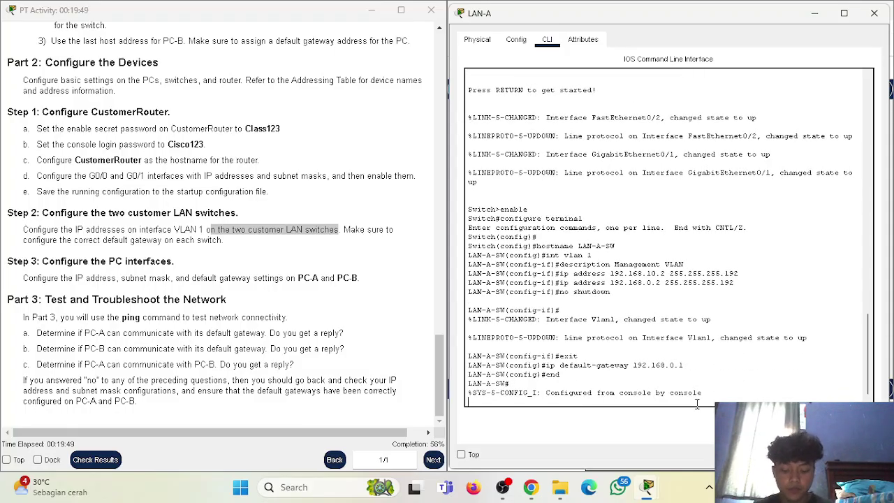
{"action": "key", "text": "Return"}
{"action": "type", "text": "write memory"}
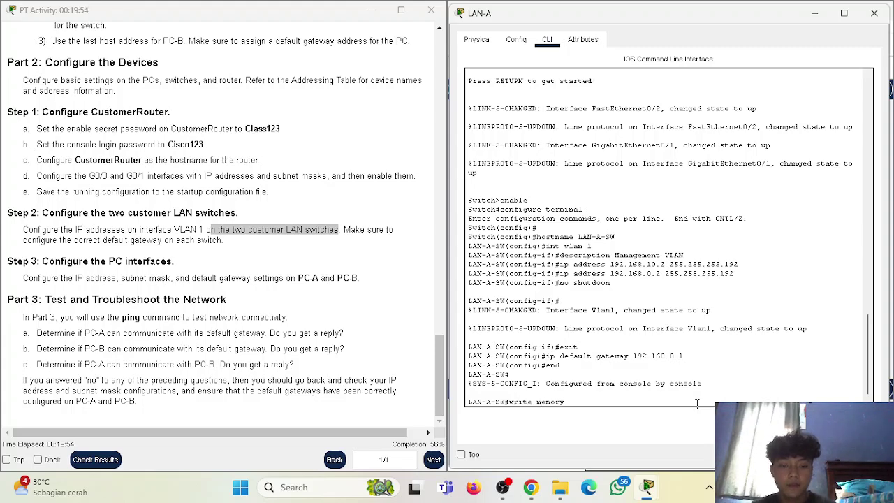
{"action": "key", "text": "Return"}
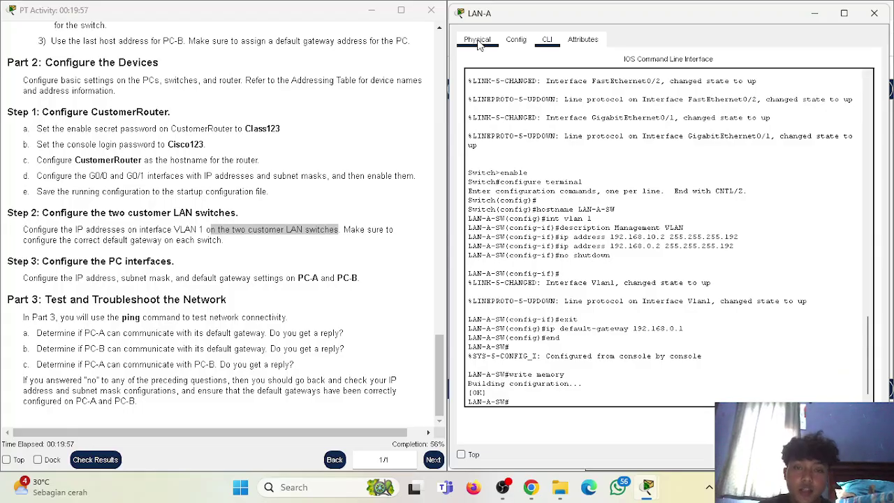
Close LAN-A, open the LAN-B switch CLI, and enter global configuration mode
{"action": "left_click", "coordinate": [326, 259]}
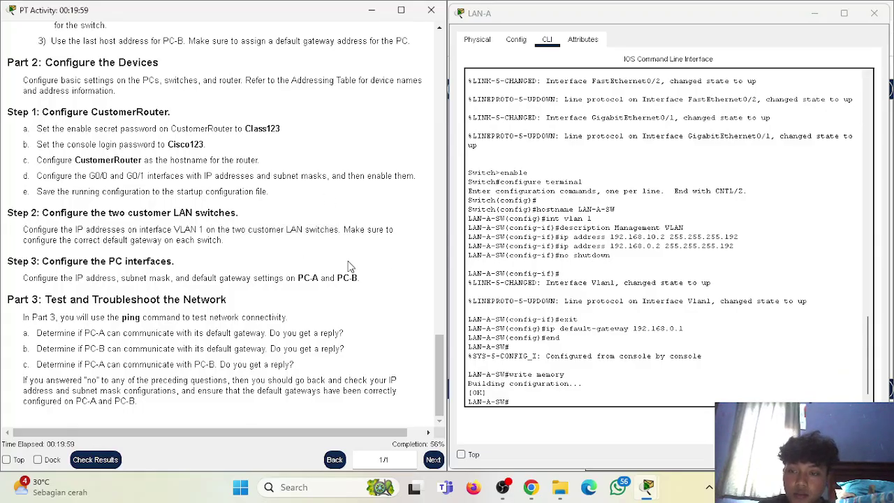
{"action": "left_click", "coordinate": [874, 13]}
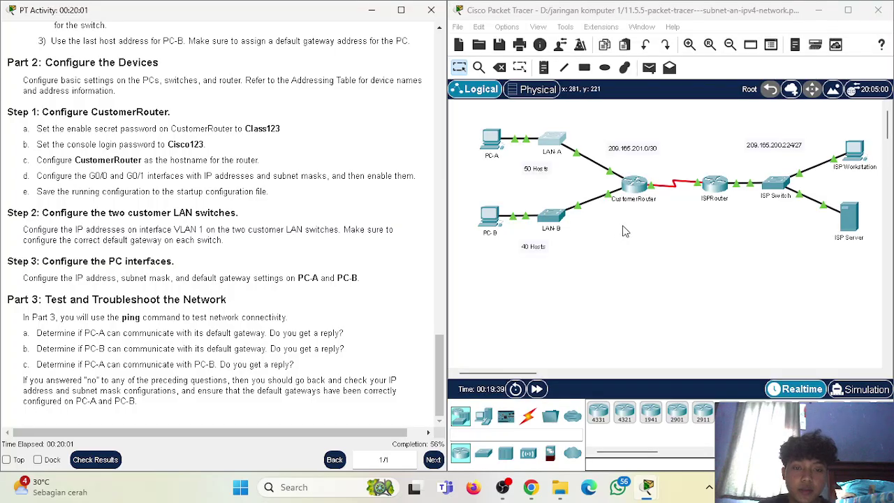
{"action": "left_click", "coordinate": [592, 222]}
{"action": "left_click", "coordinate": [356, 41]}
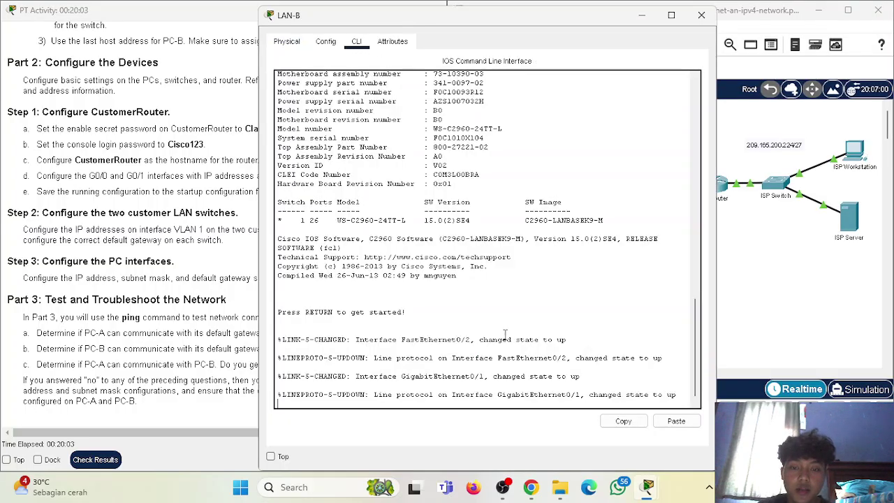
{"action": "key", "text": "Return"}
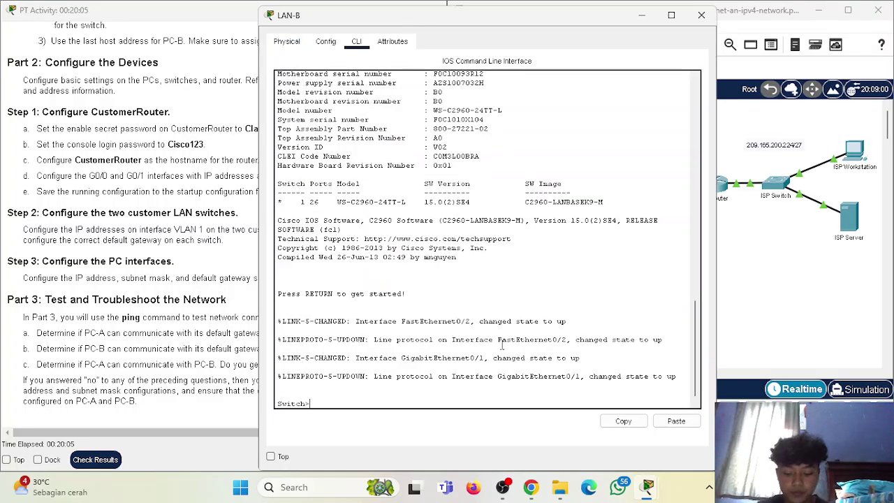
{"action": "type", "text": "enable"}
{"action": "key", "text": "Return"}
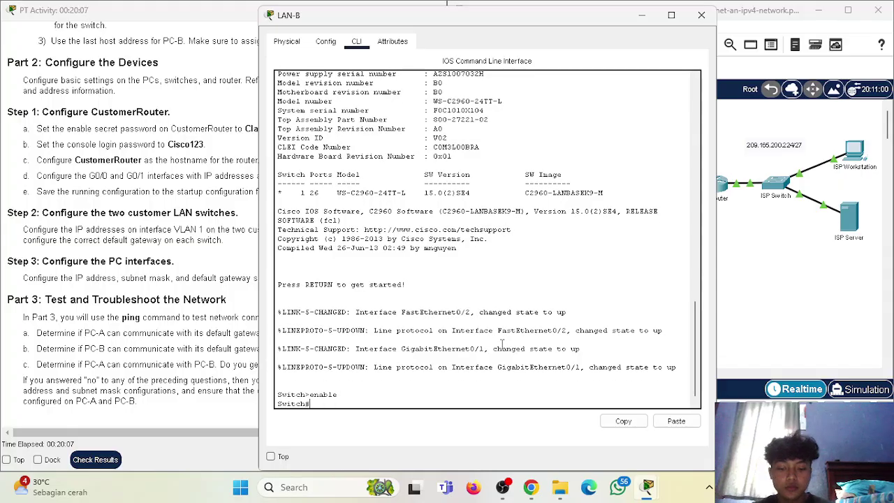
{"action": "type", "text": "confi"}
{"action": "key", "text": "BackSpace"}
{"action": "key", "text": "BackSpace"}
{"action": "type", "text": "f"}
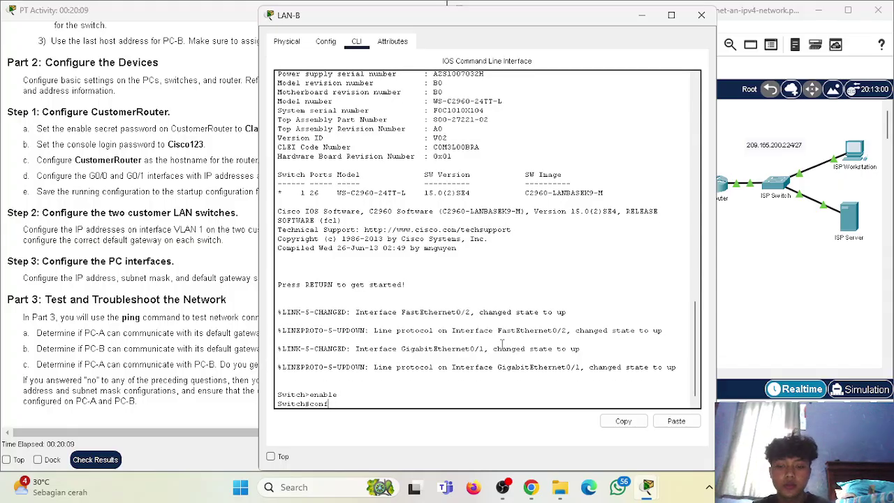
{"action": "type", "text": "igure te"}
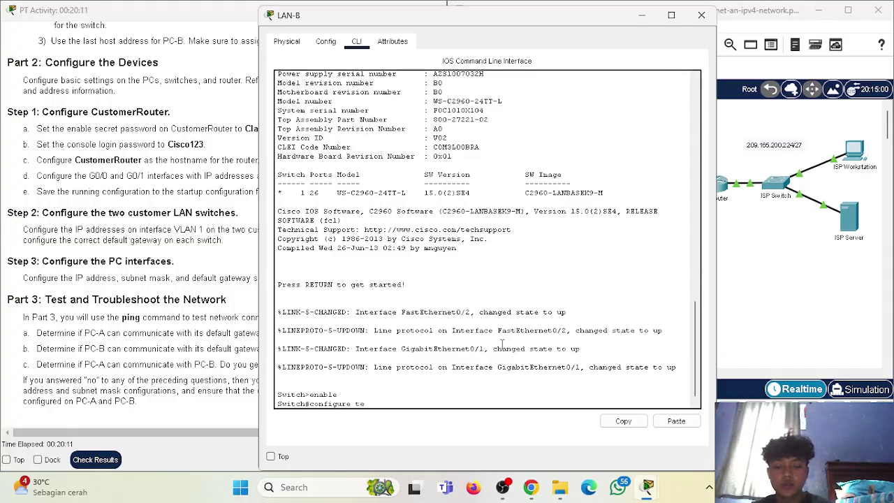
{"action": "type", "text": "rminal"}
{"action": "key", "text": "Return"}
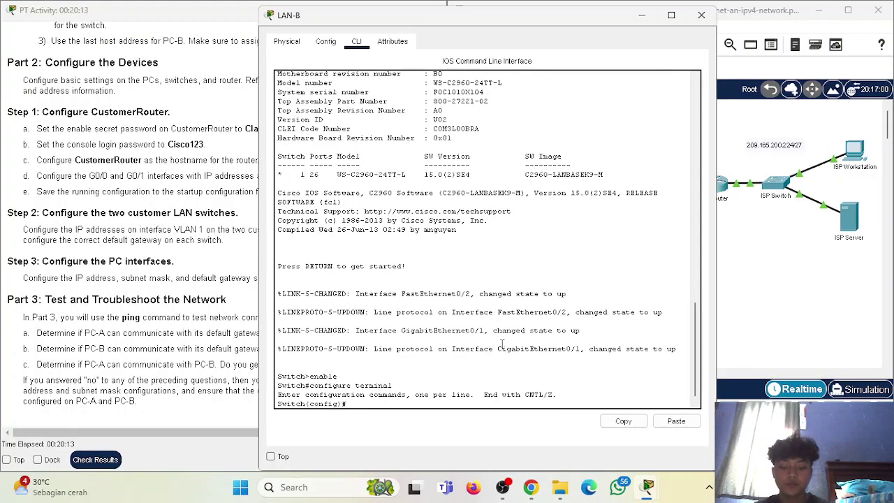
Rename the switch to LAN-B-SW with the hostname command
{"action": "type", "text": "hos"}
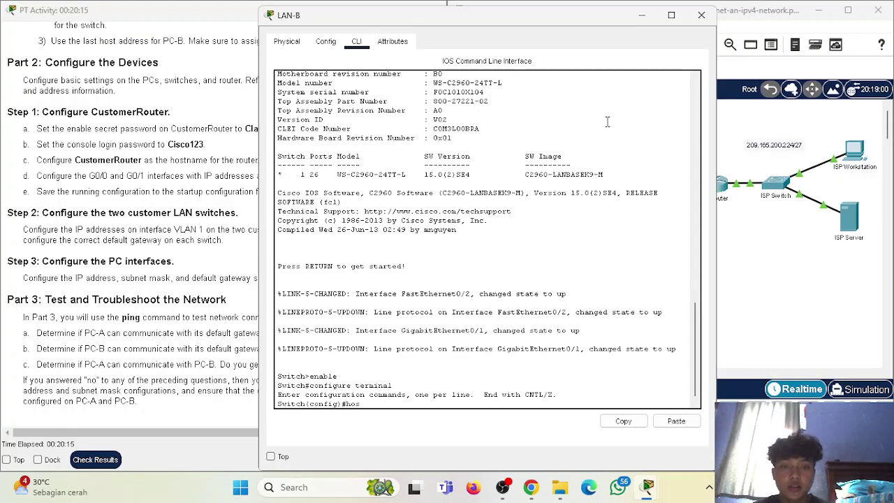
{"action": "left_click_drag", "start_coordinate": [549, 18], "coordinate": [727, 18]}
{"action": "left_click_drag", "start_coordinate": [434, 197], "coordinate": [440, 201]}
{"action": "left_click_drag", "start_coordinate": [444, 271], "coordinate": [444, 256]}
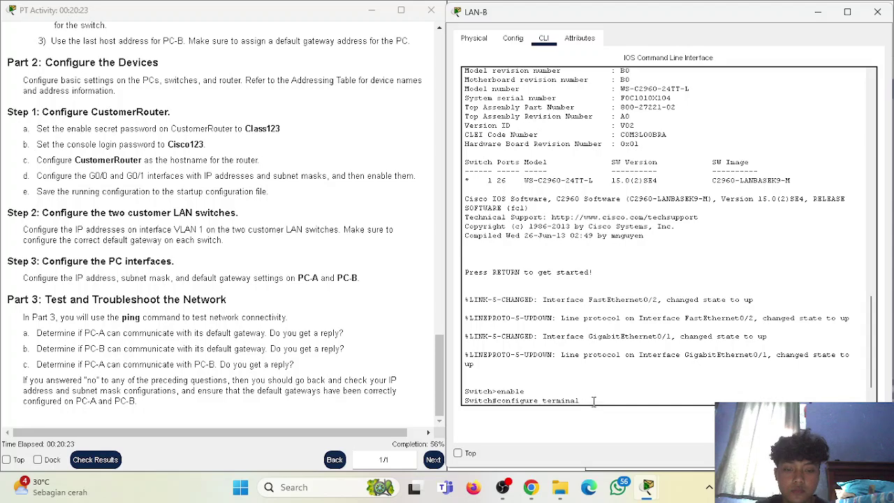
{"action": "key", "text": "Return"}
{"action": "type", "text": "hos"}
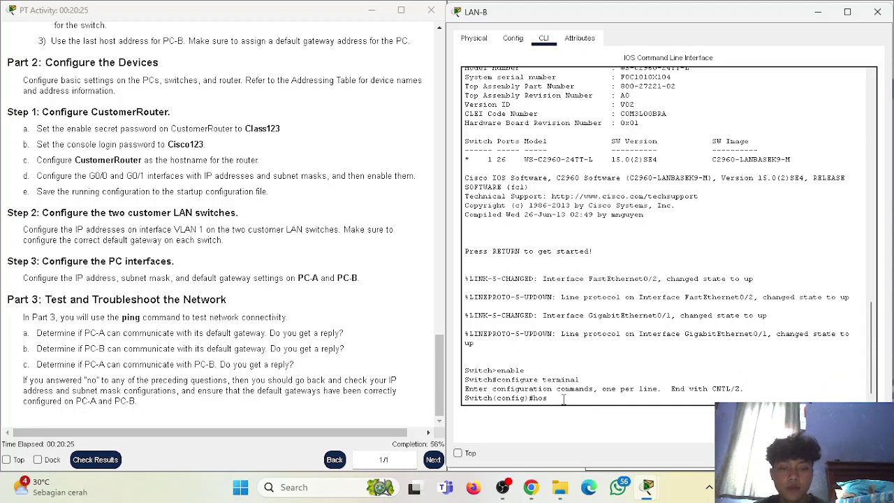
{"action": "type", "text": "tname"}
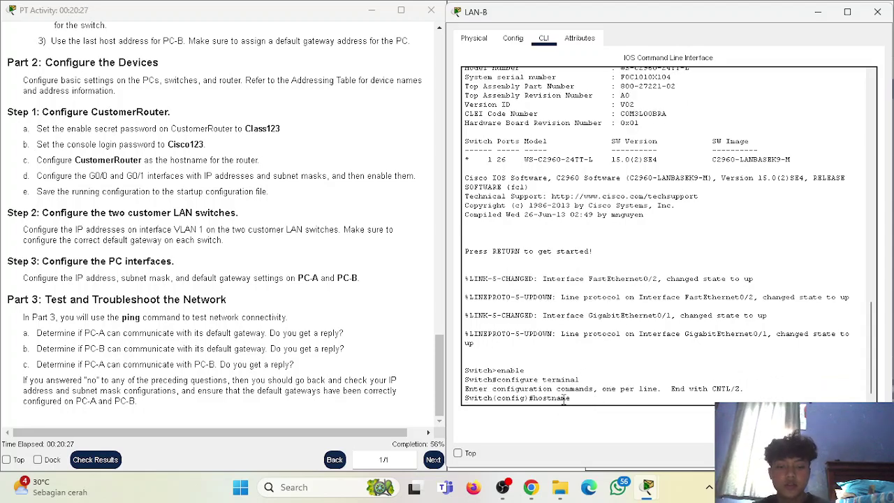
{"action": "type", "text": " LAN"}
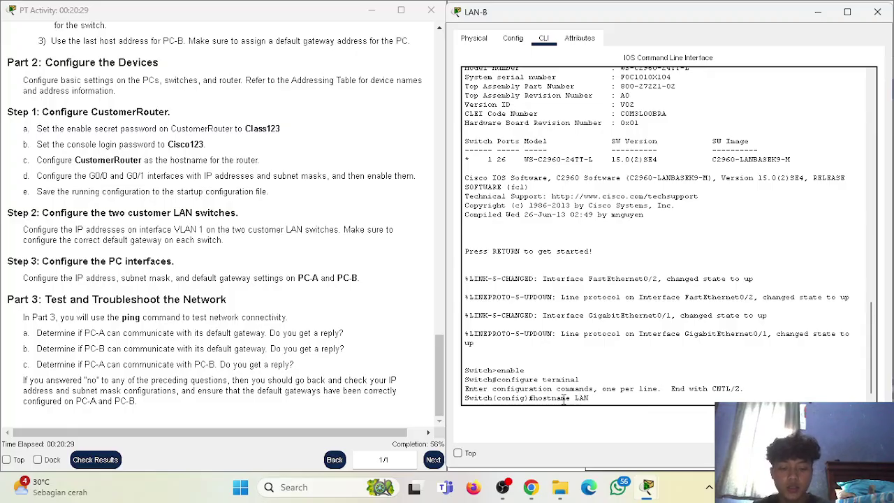
{"action": "type", "text": "-B-"}
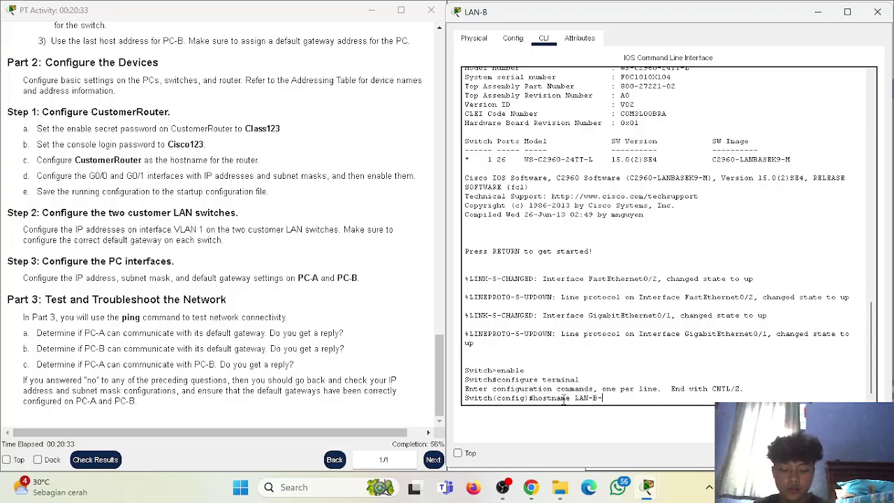
{"action": "type", "text": "SW"}
{"action": "key", "text": "Return"}
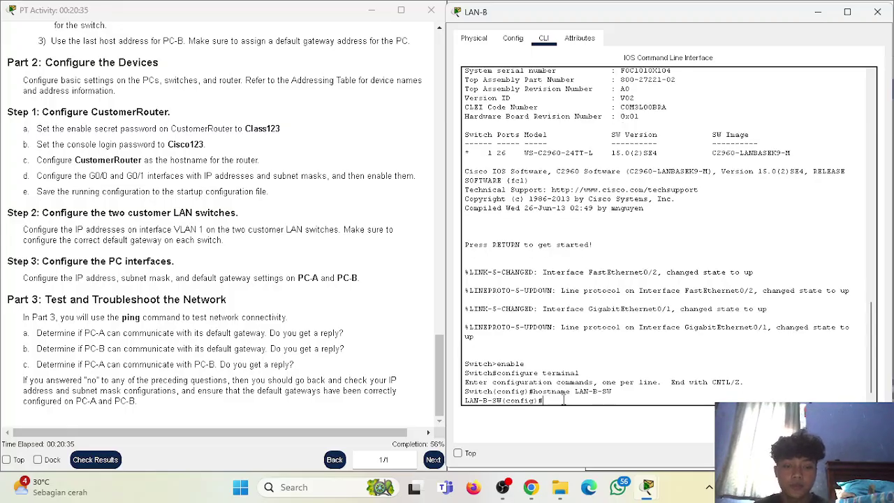
Give VLAN 1 address 192.168.0.66 255.255.255.192, enable it with no shutdown, and exit
{"action": "type", "text": "int vlan 1"}
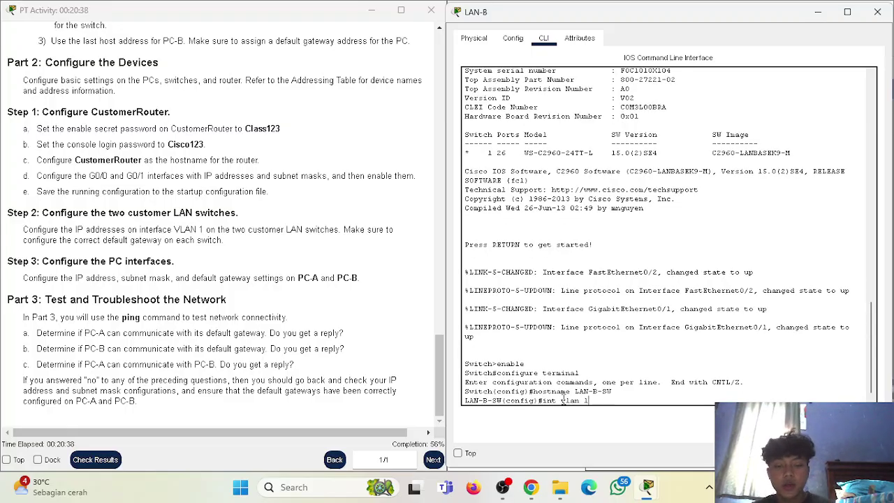
{"action": "key", "text": "Return"}
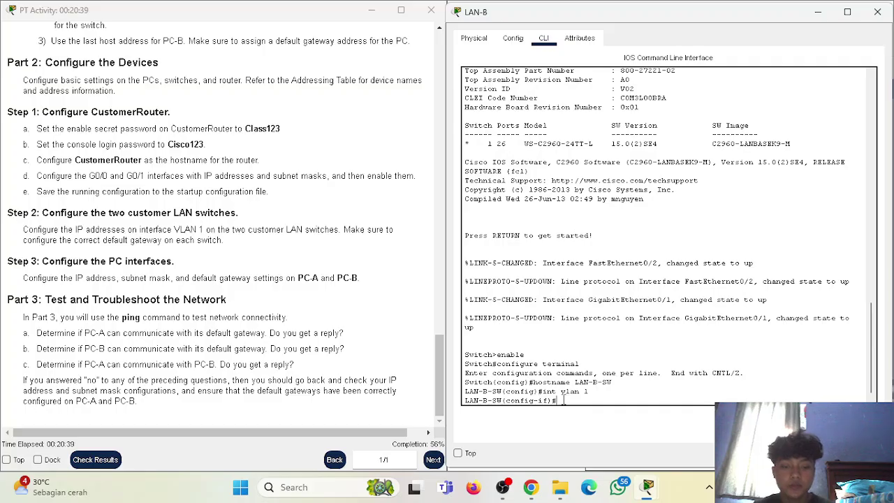
{"action": "type", "text": "ip"}
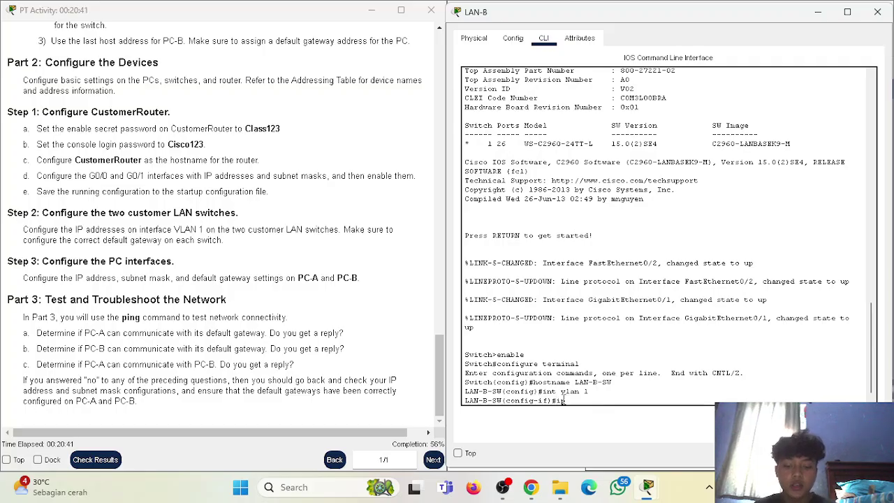
{"action": "type", "text": " address 192.16"}
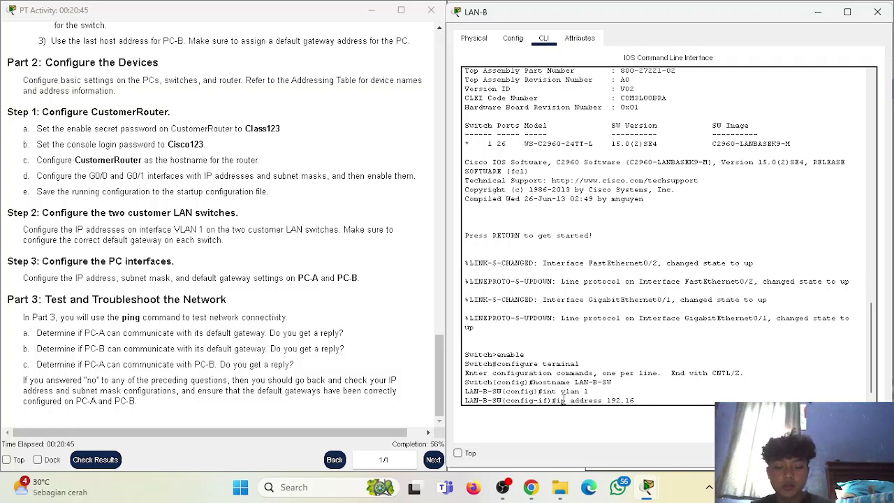
{"action": "type", "text": "8.0.66 255.255.255.19"}
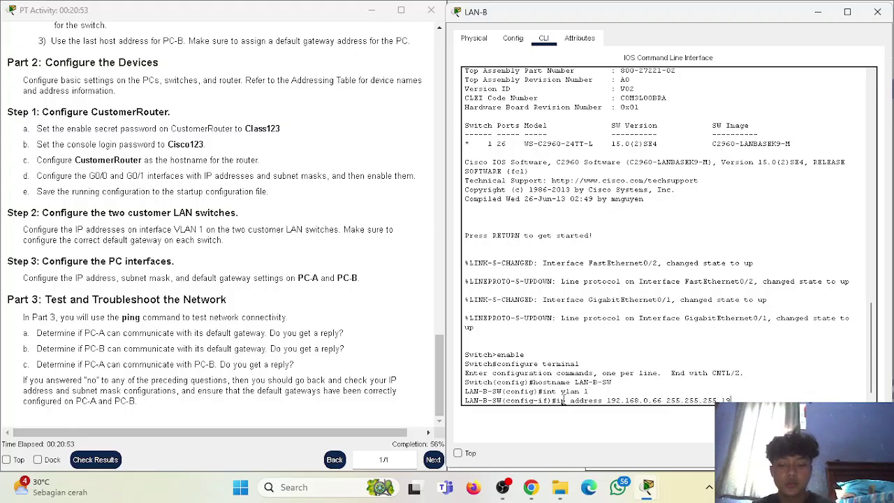
{"action": "type", "text": "2"}
{"action": "key", "text": "Return"}
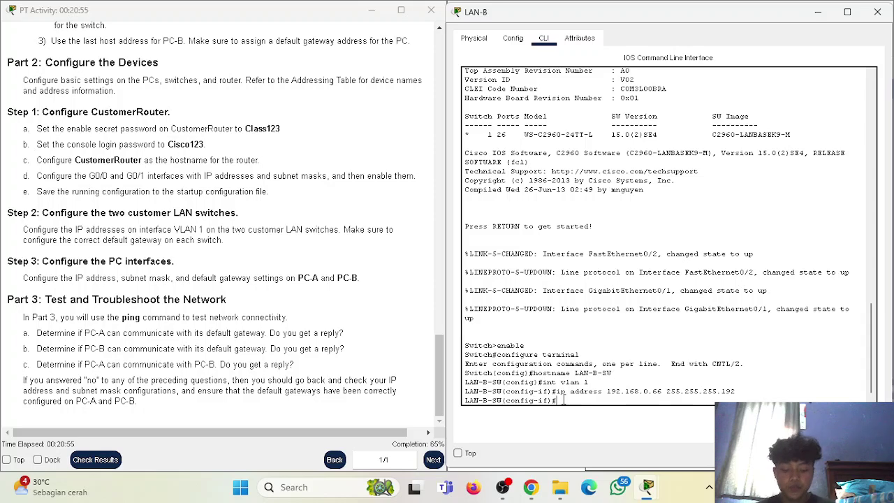
{"action": "type", "text": "no shutdown"}
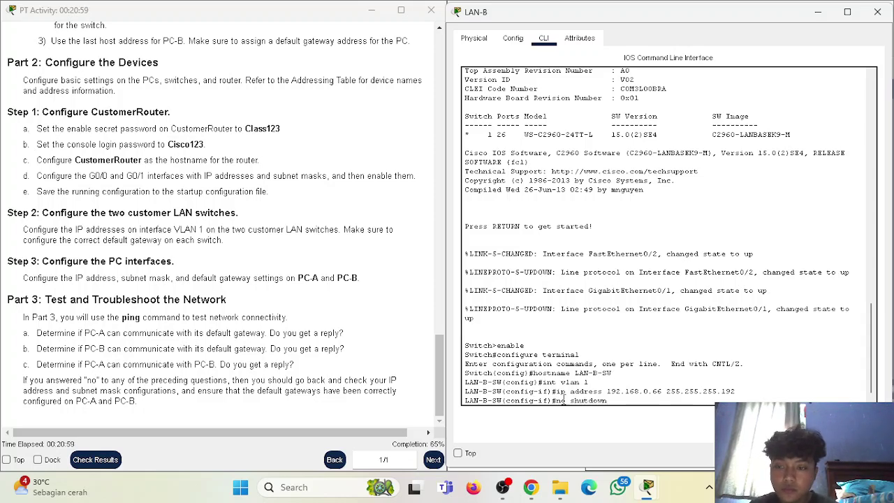
{"action": "key", "text": "Return"}
{"action": "key", "text": "Return"}
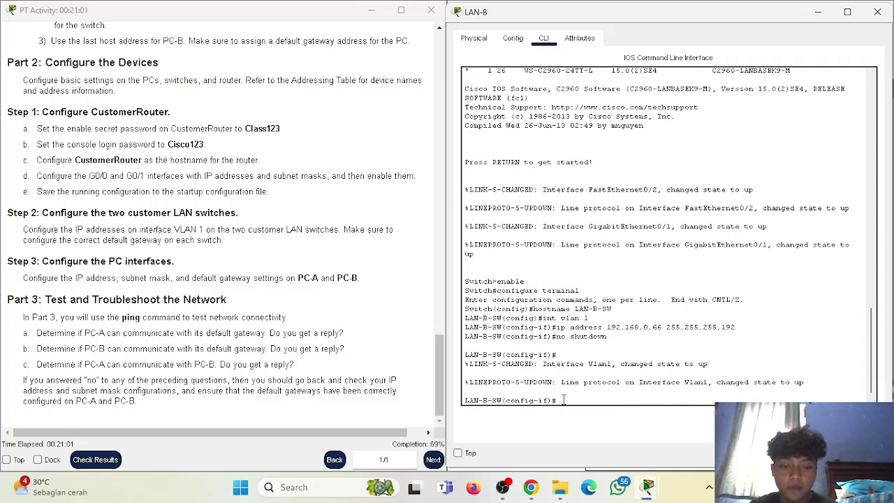
{"action": "type", "text": "exit"}
{"action": "key", "text": "Return"}
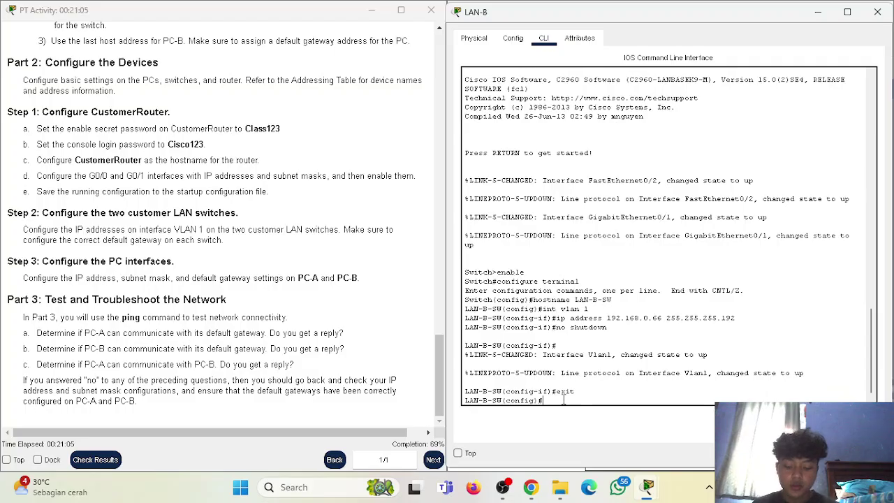
Set LAN-B-SW's default gateway to 192.168.0.65 and leave configuration mode
{"action": "type", "text": "ip default-gateway "}
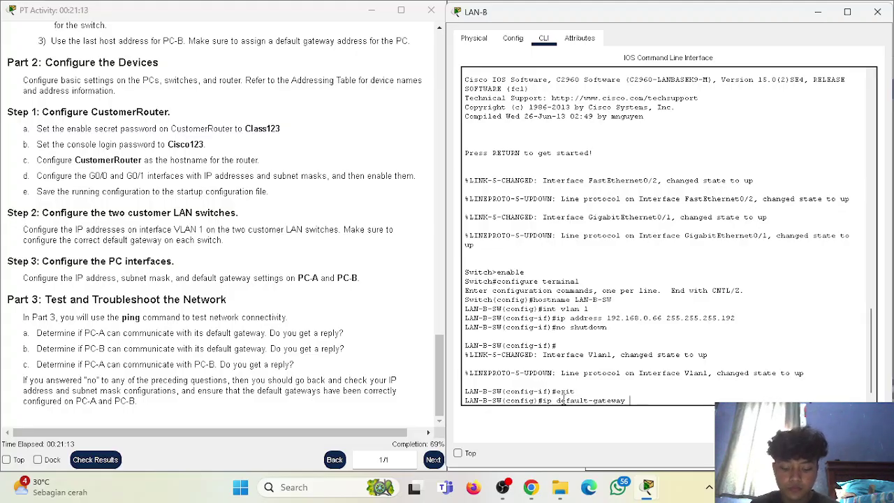
{"action": "type", "text": "192.168.0.65"}
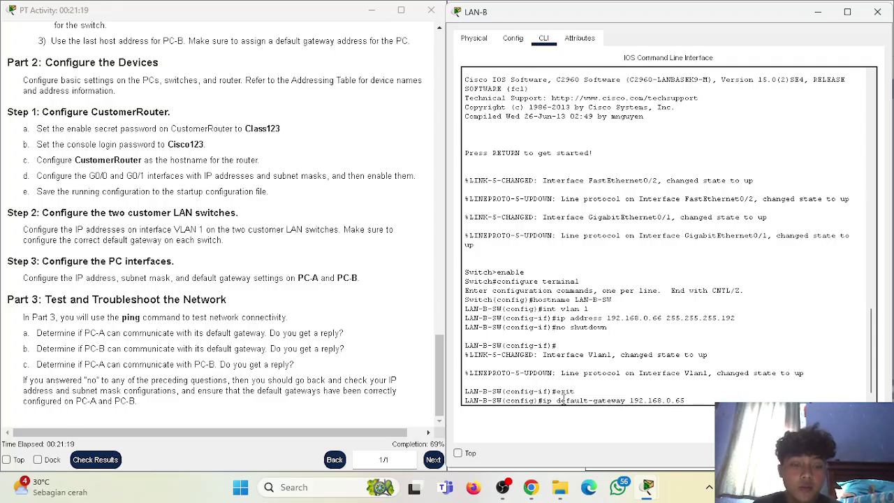
{"action": "key", "text": "Return"}
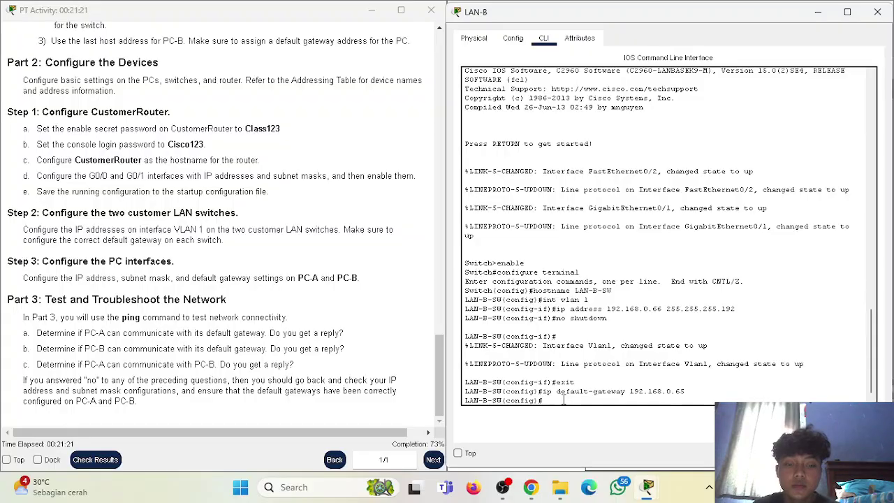
{"action": "type", "text": "end"}
{"action": "key", "text": "Return"}
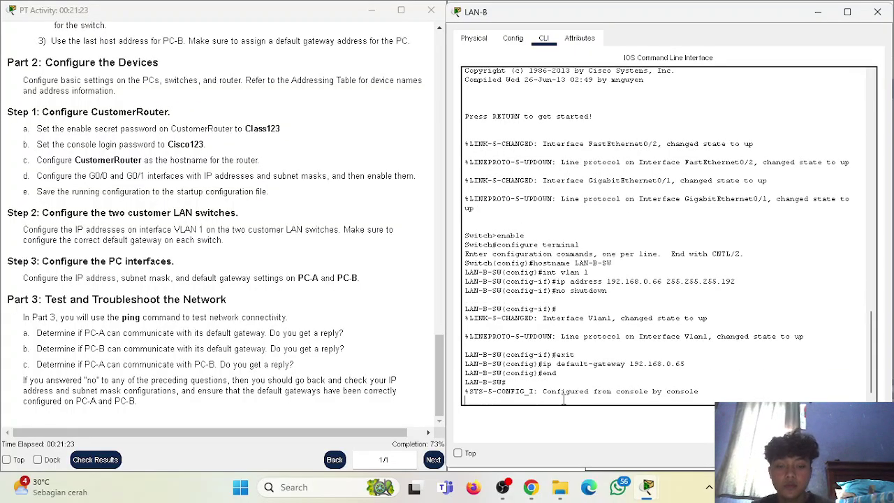
Save the configuration with write memory and read Step 3 on PC interface settings
{"action": "type", "text": "write memory"}
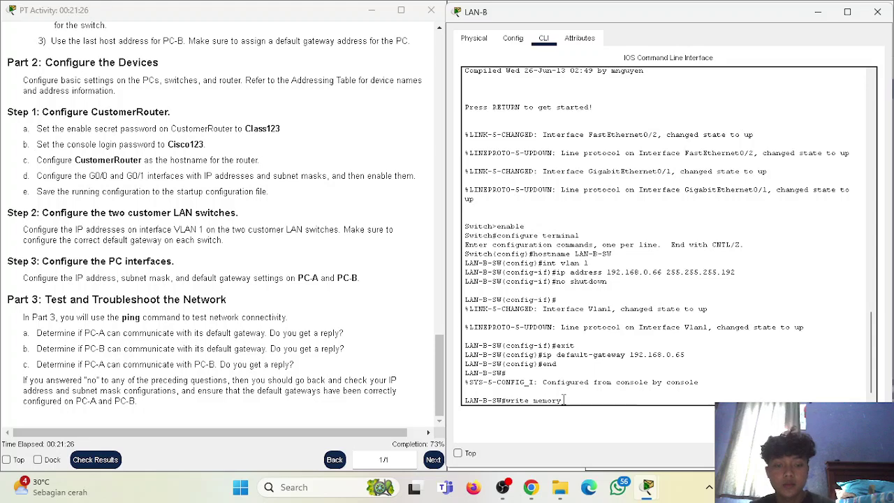
{"action": "key", "text": "Return"}
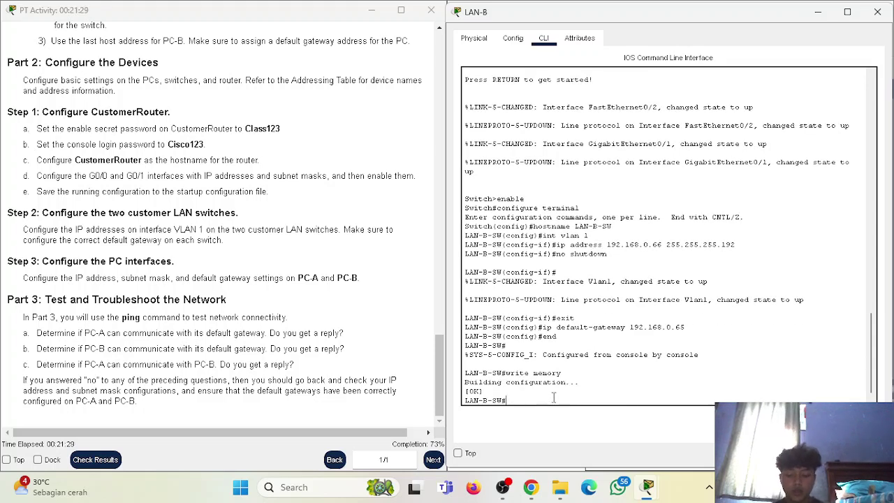
{"action": "left_click_drag", "start_coordinate": [42, 262], "coordinate": [172, 264]}
{"action": "left_click_drag", "start_coordinate": [23, 277], "coordinate": [412, 287]}
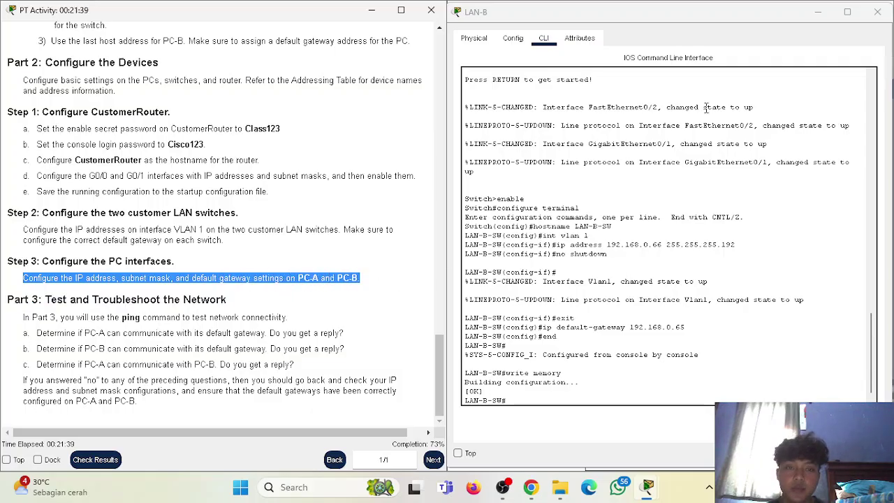
Close the LAN-B window and open PC-A's Desktop IP Configuration
{"action": "left_click", "coordinate": [877, 12]}
{"action": "left_click", "coordinate": [491, 139]}
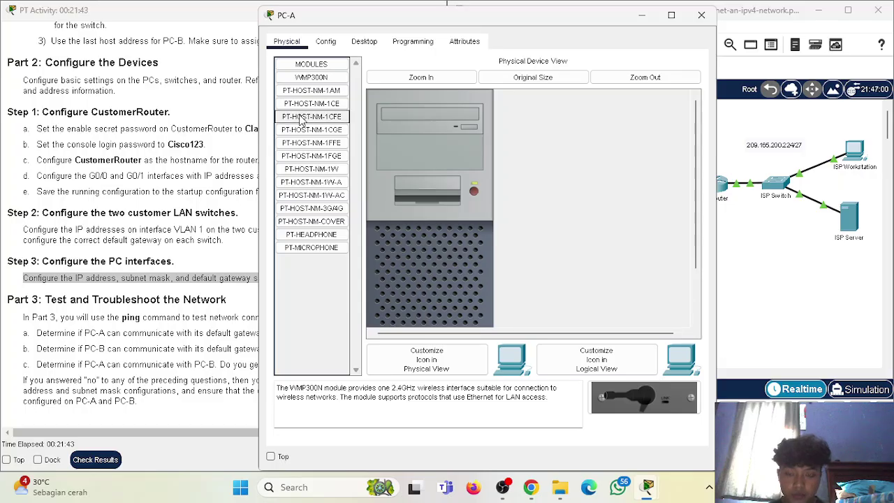
{"action": "left_click", "coordinate": [364, 41]}
{"action": "left_click", "coordinate": [307, 105]}
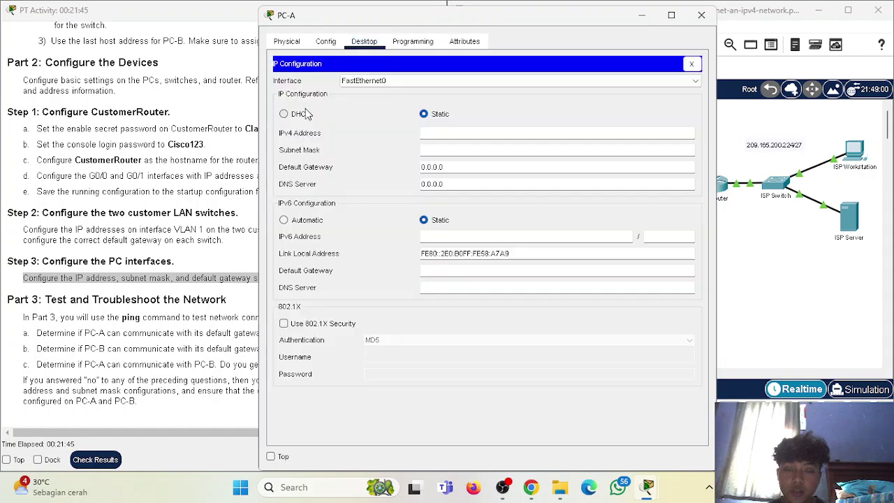
{"action": "left_click_drag", "start_coordinate": [690, 21], "coordinate": [700, 19]}
Enter PC-A's IPv4 192.168.0.62, mask 255.255.255.192, gateway 192.168.0.1, then close the window
{"action": "left_click", "coordinate": [616, 126]}
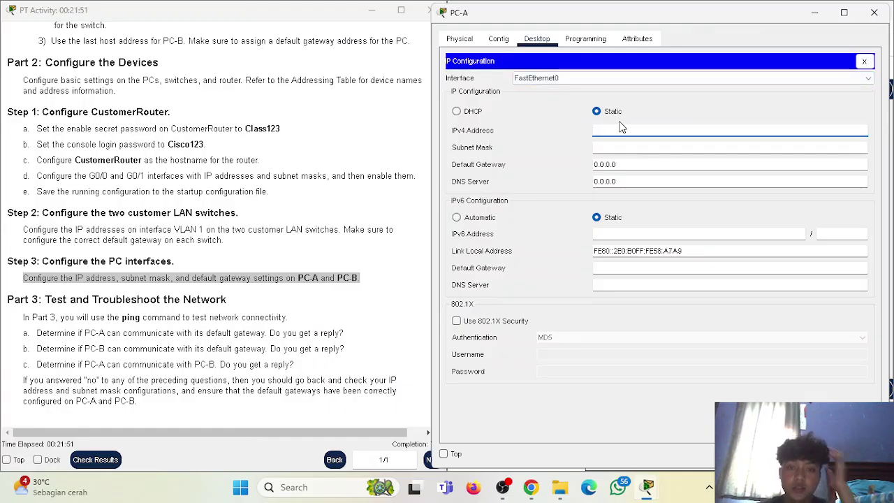
{"action": "type", "text": "19"}
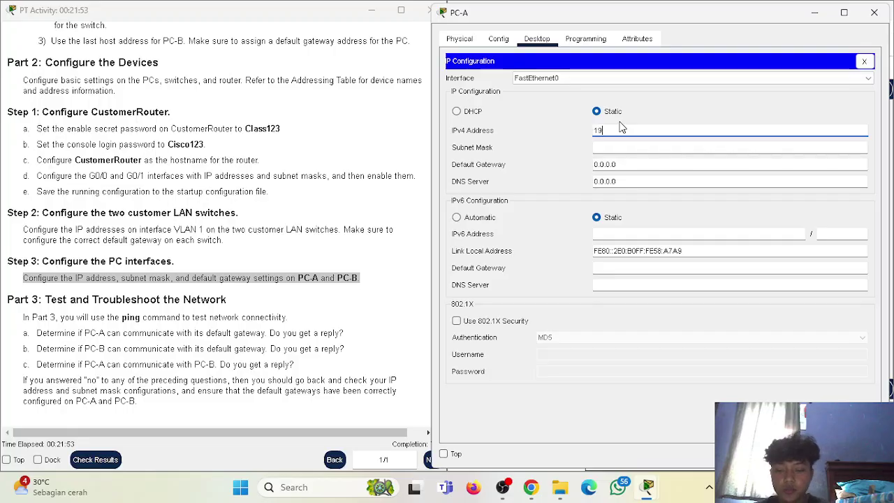
{"action": "type", "text": "2.168"}
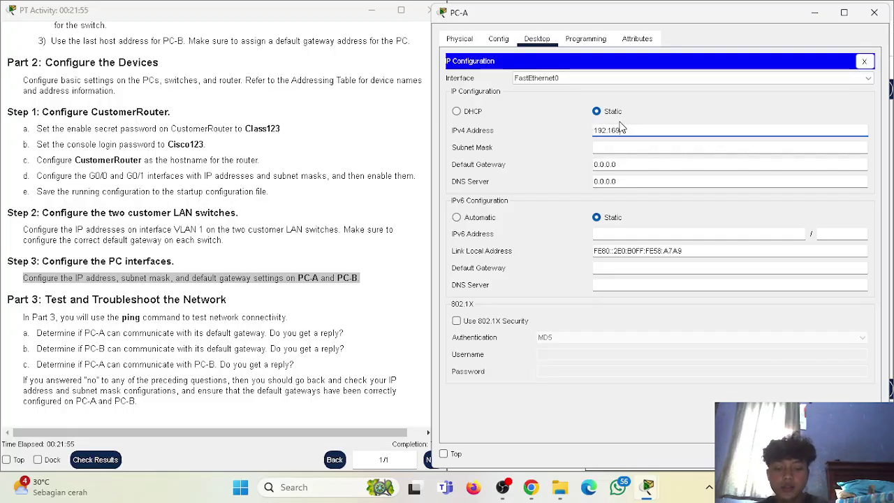
{"action": "type", "text": "8"}
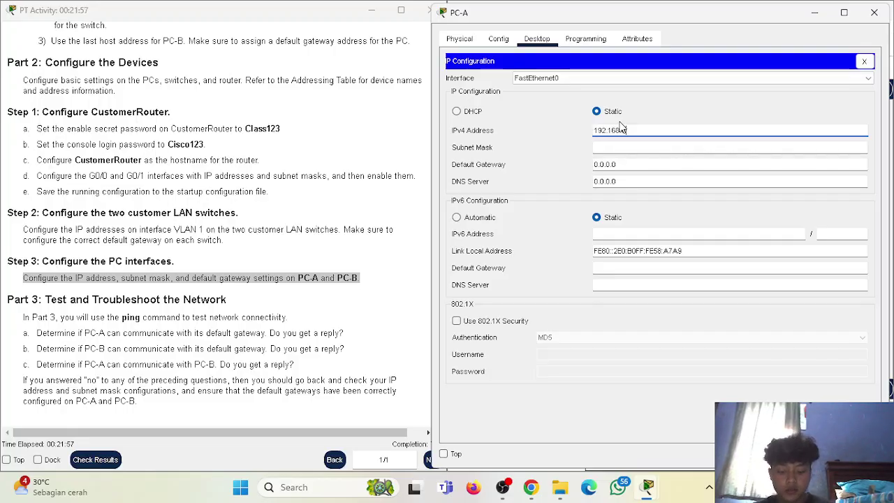
{"action": "type", "text": ".0.62"}
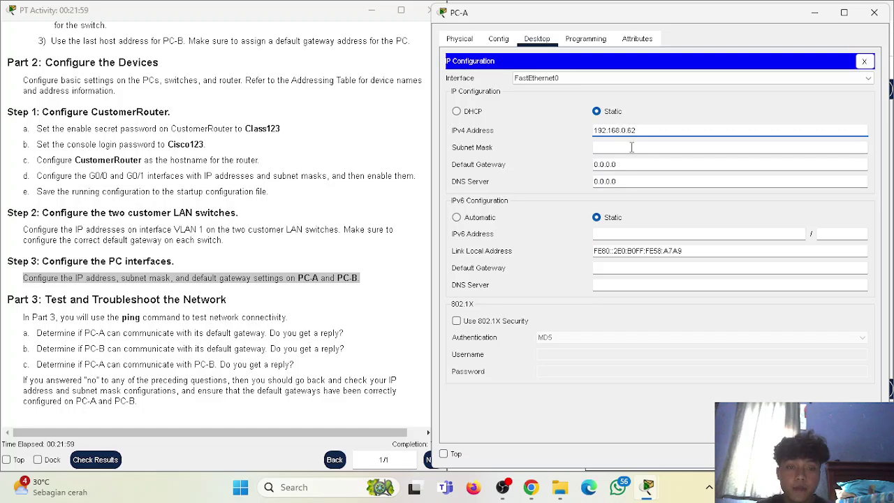
{"action": "left_click_drag", "start_coordinate": [433, 230], "coordinate": [448, 203]}
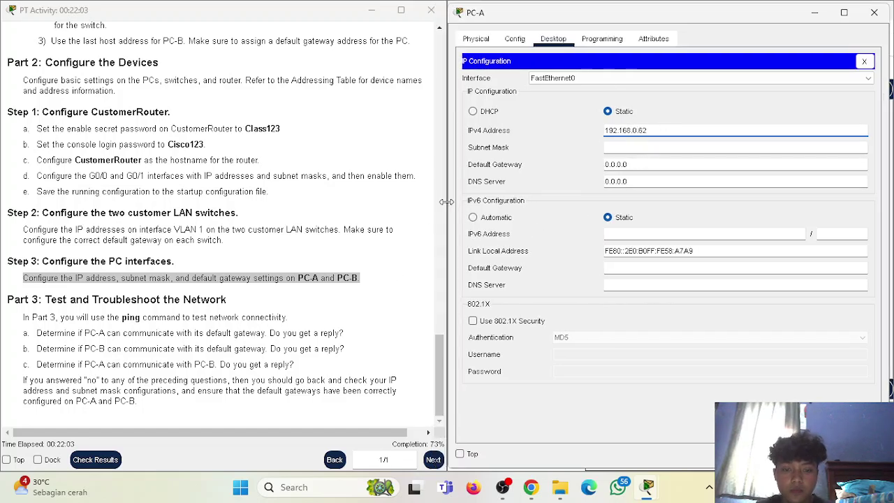
{"action": "left_click", "coordinate": [638, 147]}
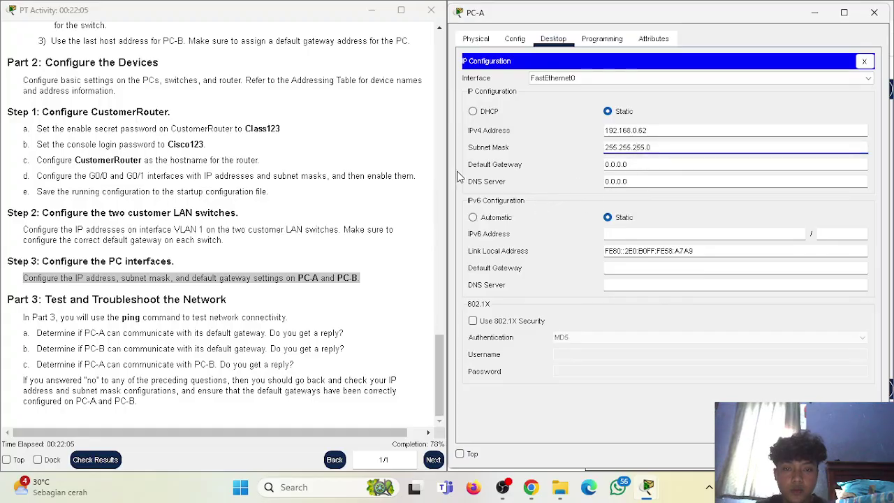
{"action": "left_click_drag", "start_coordinate": [444, 169], "coordinate": [451, 169]}
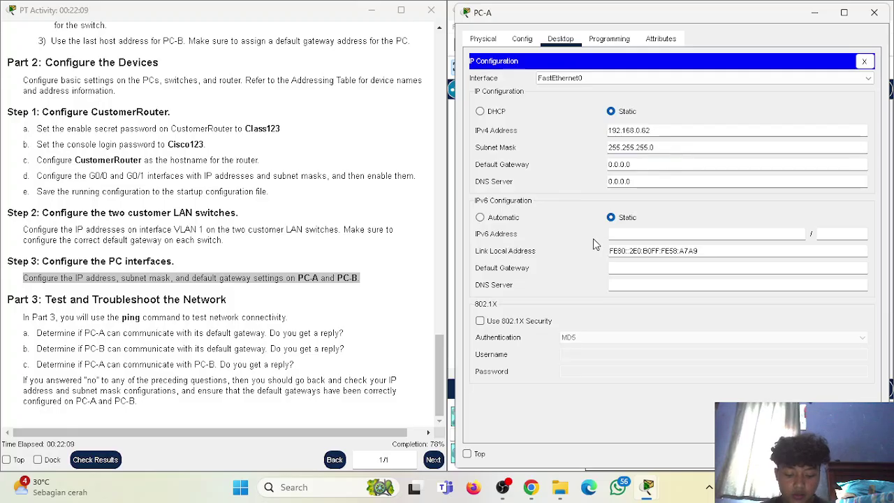
{"action": "type", "text": "192"}
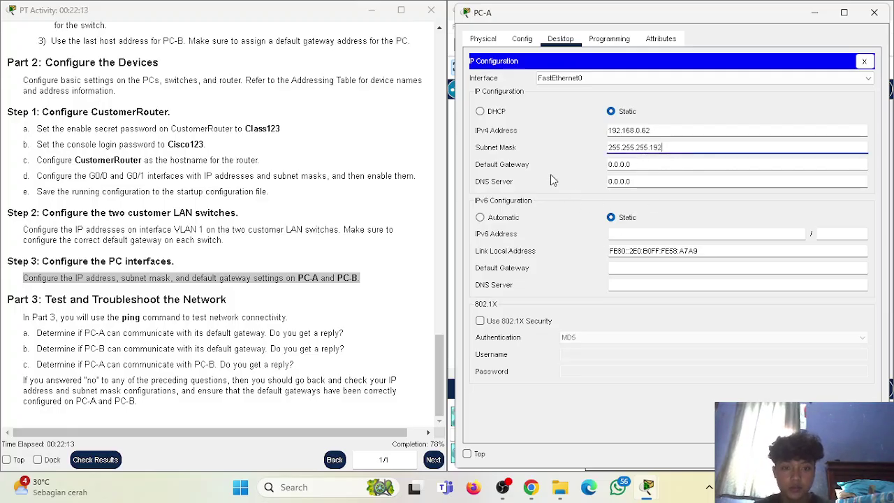
{"action": "left_click", "coordinate": [653, 164]}
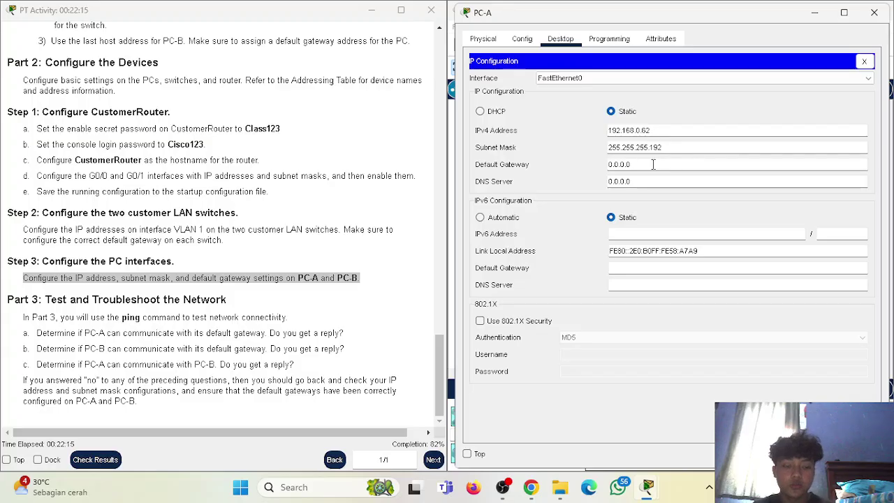
{"action": "key", "text": "BackSpace"}
{"action": "key", "text": "BackSpace"}
{"action": "key", "text": "BackSpace"}
{"action": "key", "text": "BackSpace"}
{"action": "key", "text": "BackSpace"}
{"action": "key", "text": "BackSpace"}
{"action": "type", "text": "192.168.0."}
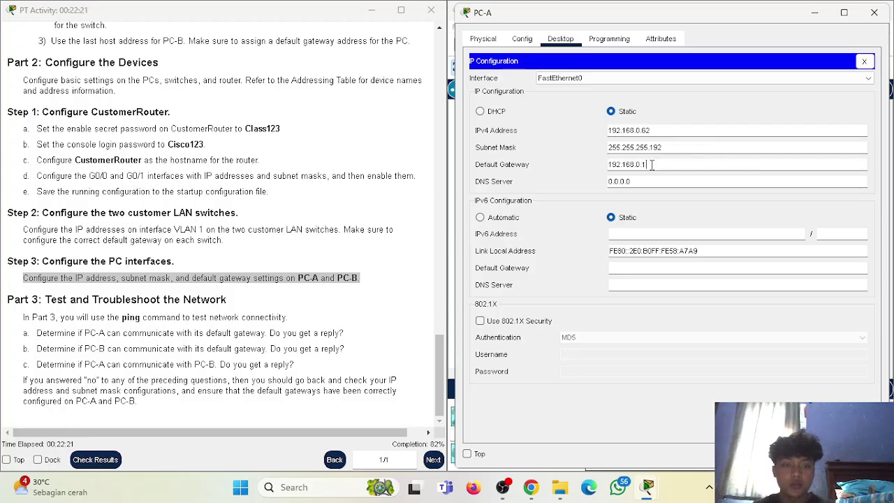
{"action": "type", "text": "1"}
{"action": "key", "text": "Return"}
{"action": "left_click", "coordinate": [636, 236]}
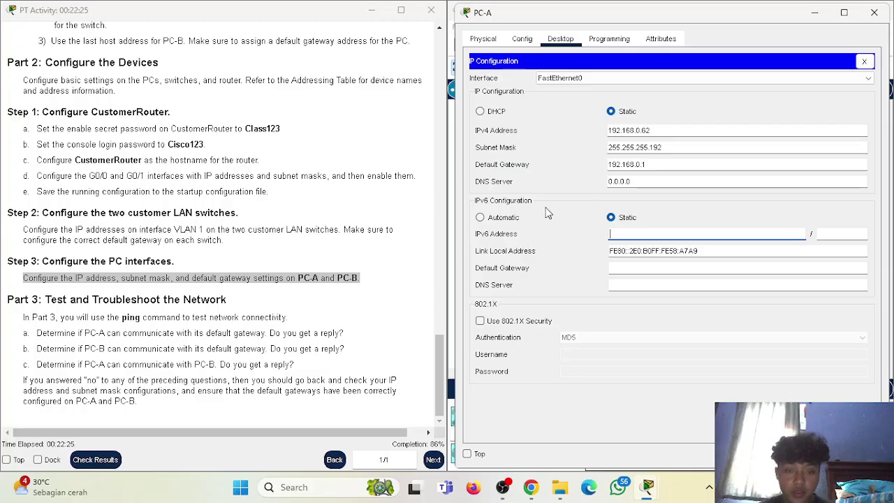
{"action": "left_click", "coordinate": [874, 12]}
Open PC-B's Desktop IP Configuration
{"action": "left_click", "coordinate": [501, 222]}
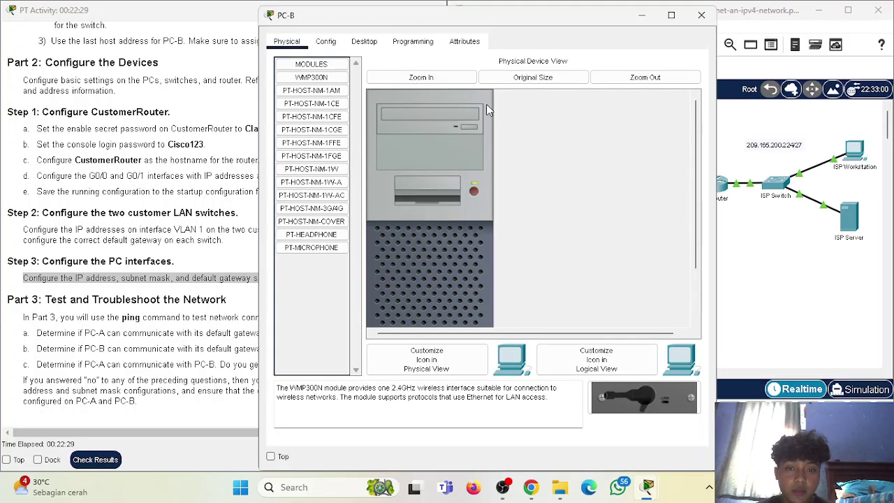
{"action": "left_click", "coordinate": [363, 41]}
{"action": "left_click", "coordinate": [314, 95]}
{"action": "left_click_drag", "start_coordinate": [404, 15], "coordinate": [578, 12]}
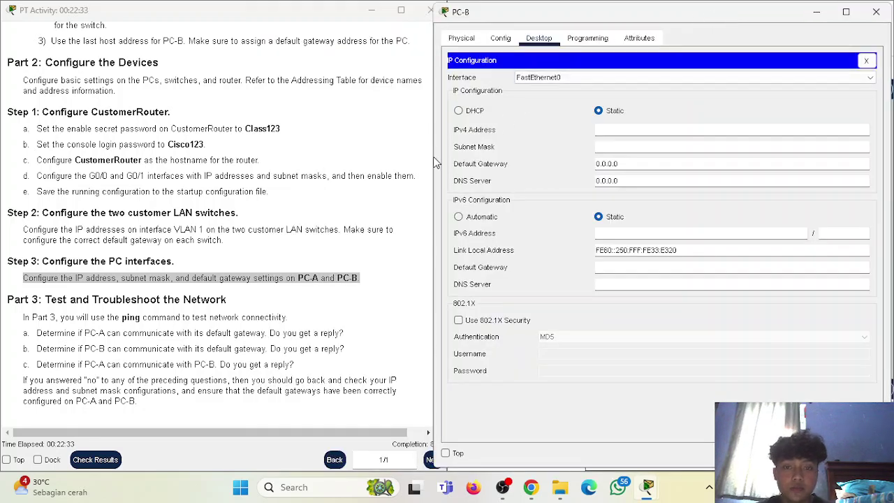
{"action": "left_click_drag", "start_coordinate": [434, 162], "coordinate": [460, 160]}
Enter PC-B's IPv4 192.168.0.126, mask 255.255.255.192 and gateway 192.168.0.65
{"action": "left_click", "coordinate": [642, 127]}
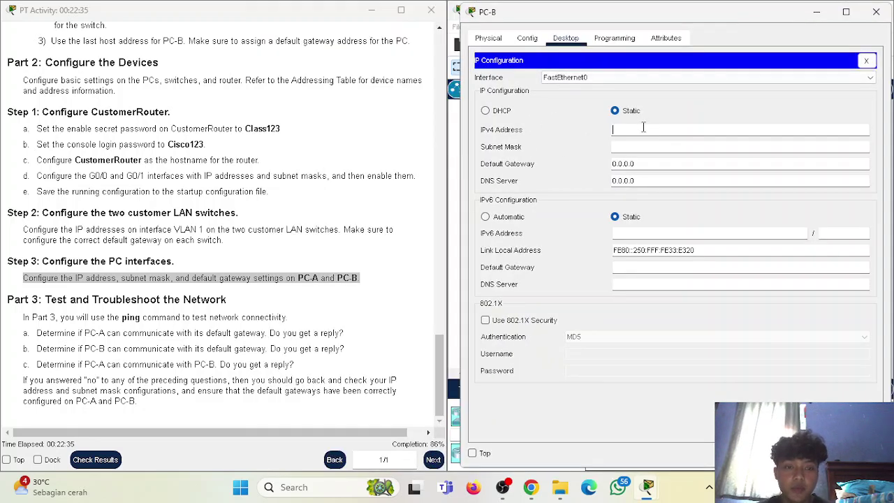
{"action": "type", "text": "192.168.0.1"}
{"action": "type", "text": "26"}
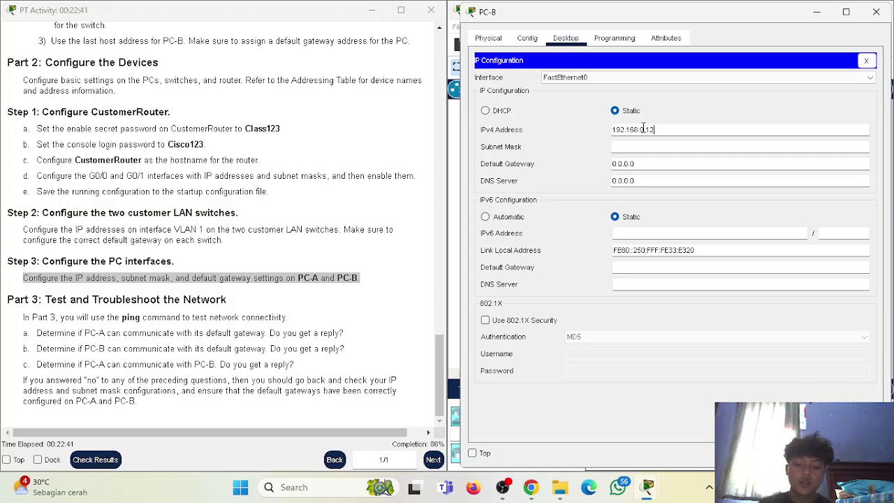
{"action": "left_click", "coordinate": [644, 146]}
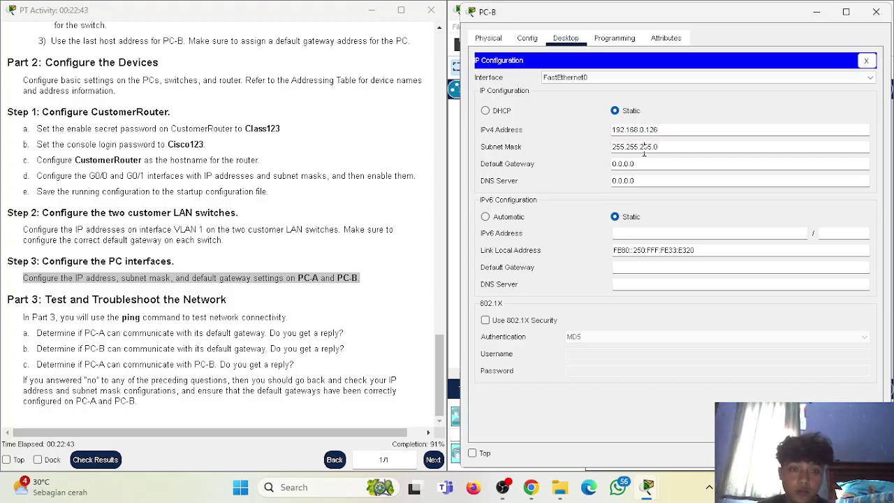
{"action": "key", "text": "BackSpace"}
{"action": "type", "text": "12"}
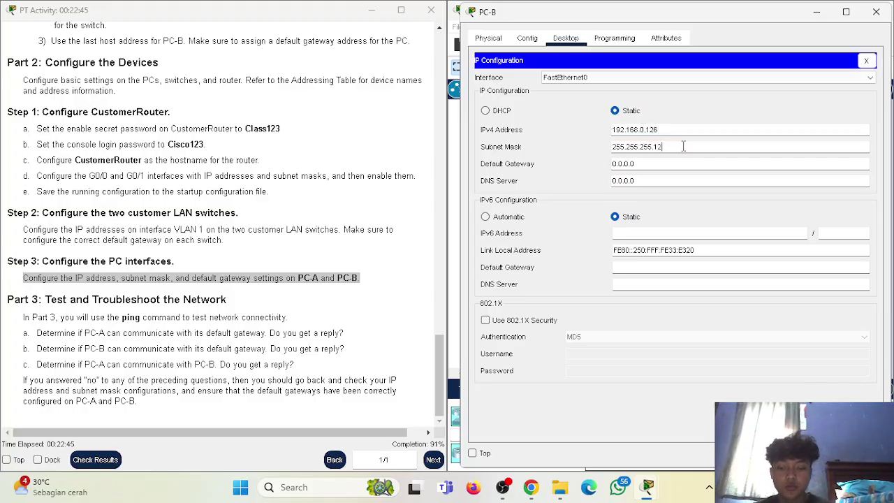
{"action": "type", "text": "12"}
{"action": "key", "text": "BackSpace"}
{"action": "key", "text": "BackSpace"}
{"action": "type", "text": "1"}
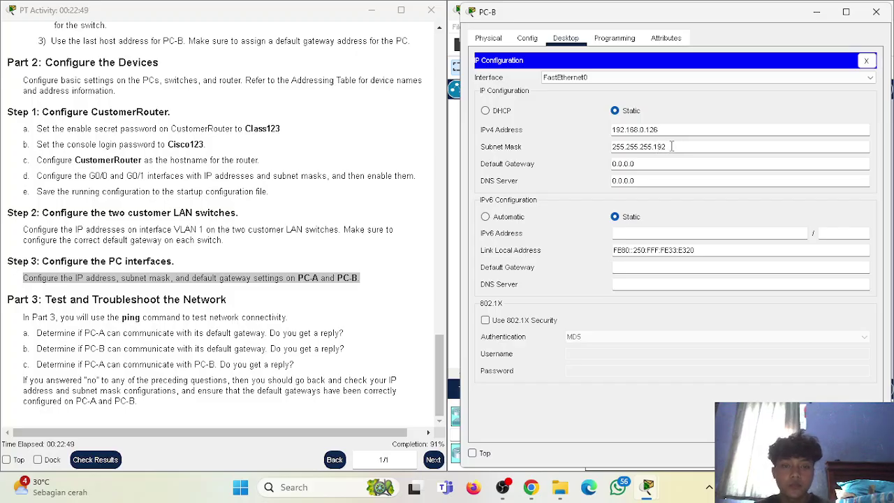
{"action": "left_click", "coordinate": [648, 162]}
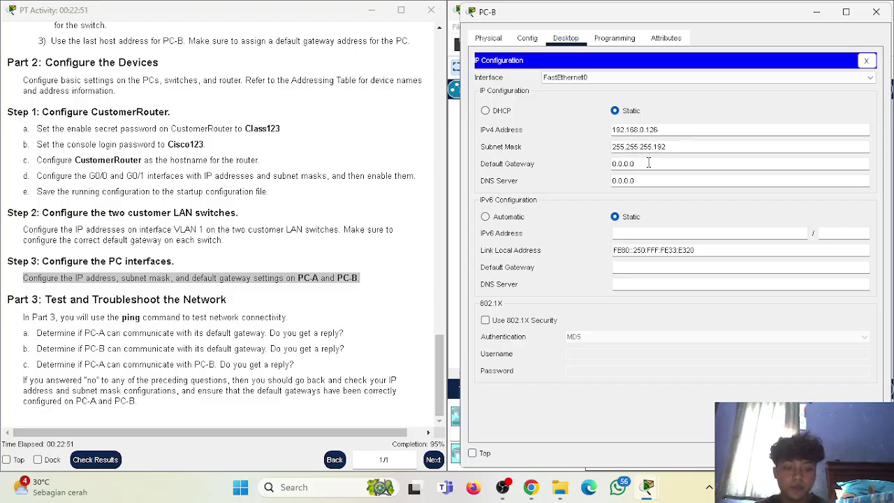
{"action": "key", "text": "BackSpace"}
{"action": "key", "text": "BackSpace"}
{"action": "key", "text": "BackSpace"}
{"action": "key", "text": "BackSpace"}
{"action": "key", "text": "BackSpace"}
{"action": "key", "text": "BackSpace"}
{"action": "type", "text": "19"}
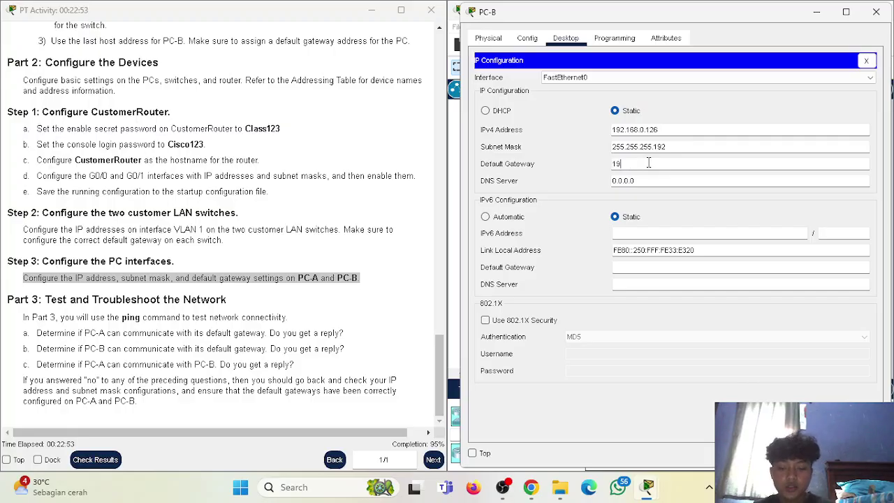
{"action": "type", "text": "2.16"}
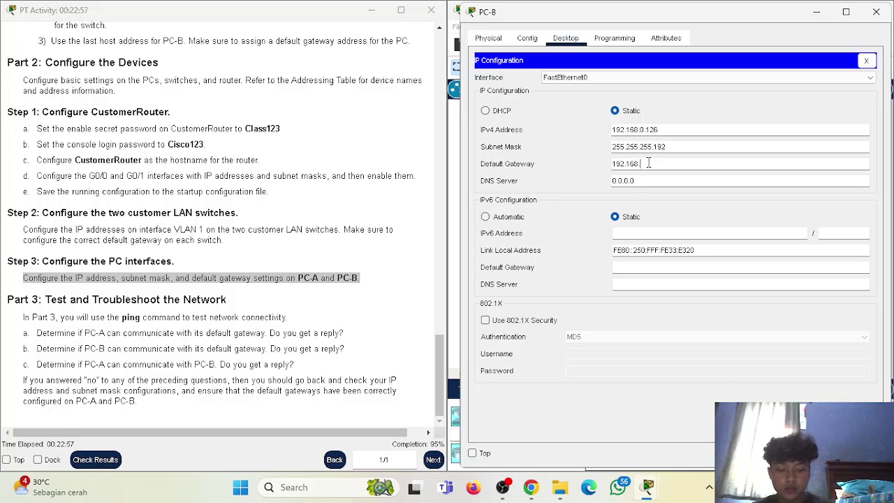
{"action": "type", "text": "8.0.65"}
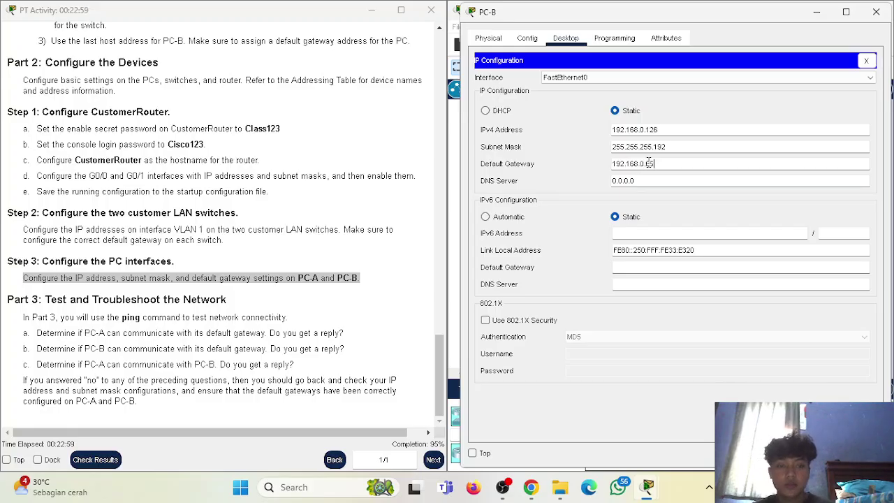
{"action": "left_click", "coordinate": [556, 166]}
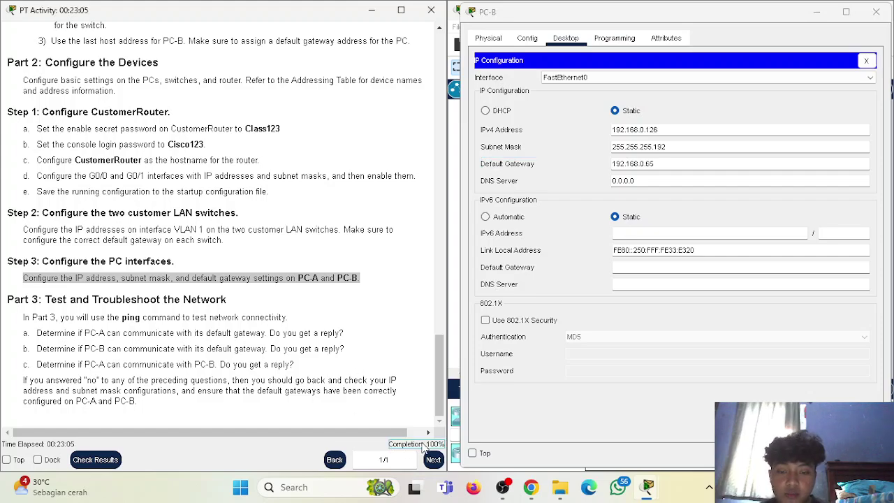
Close PC-B's settings, read the Part 3 introduction, and open PC-A
{"action": "left_click", "coordinate": [865, 61]}
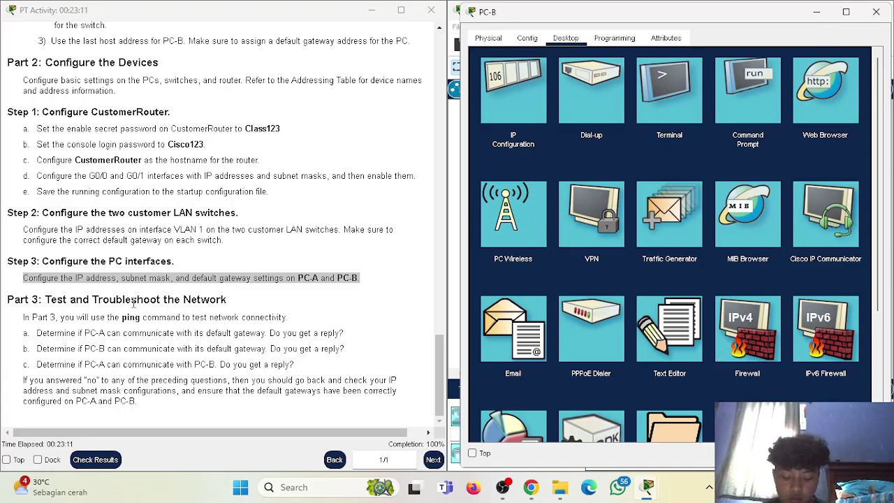
{"action": "left_click_drag", "start_coordinate": [23, 318], "coordinate": [310, 320]}
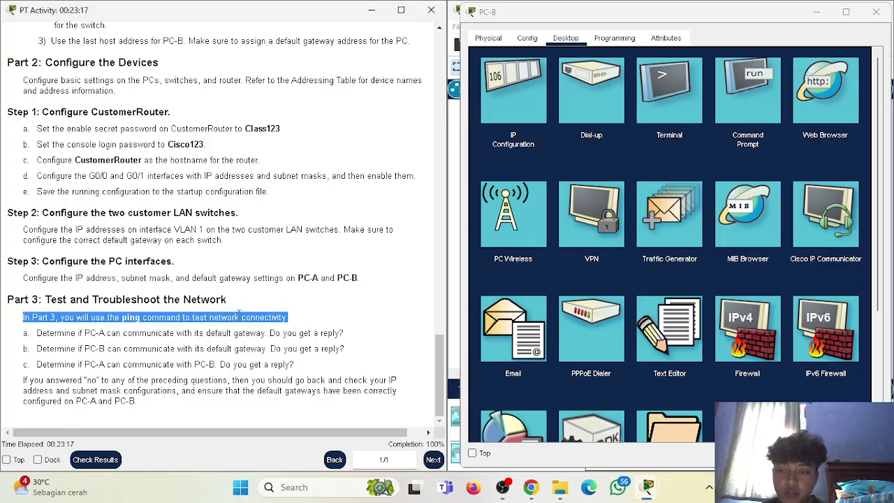
{"action": "left_click", "coordinate": [150, 331]}
{"action": "left_click", "coordinate": [875, 14]}
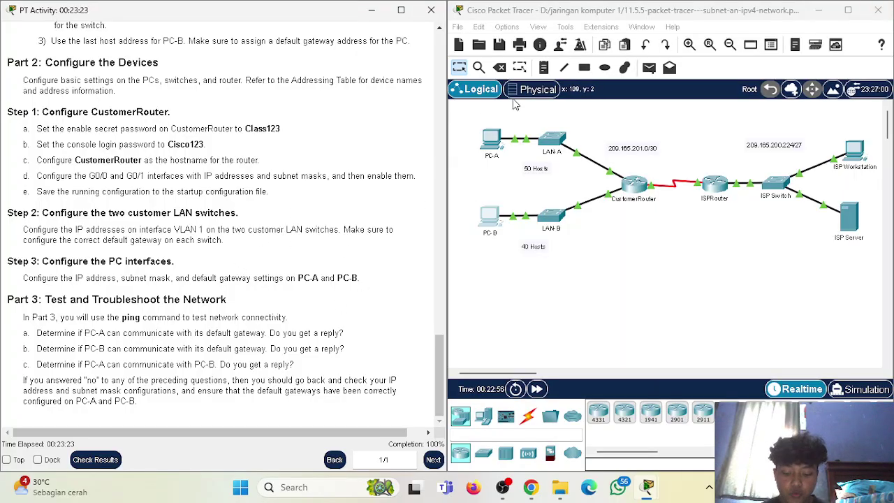
{"action": "left_click", "coordinate": [496, 138]}
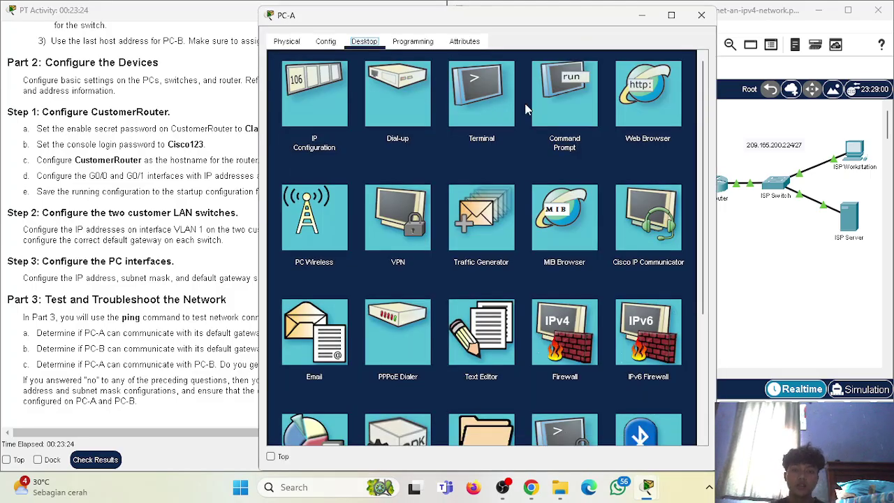
From PC-A's Command Prompt, ping 192.168.0.1 and 192.168.0.126 and check the replies
{"action": "left_click", "coordinate": [570, 94]}
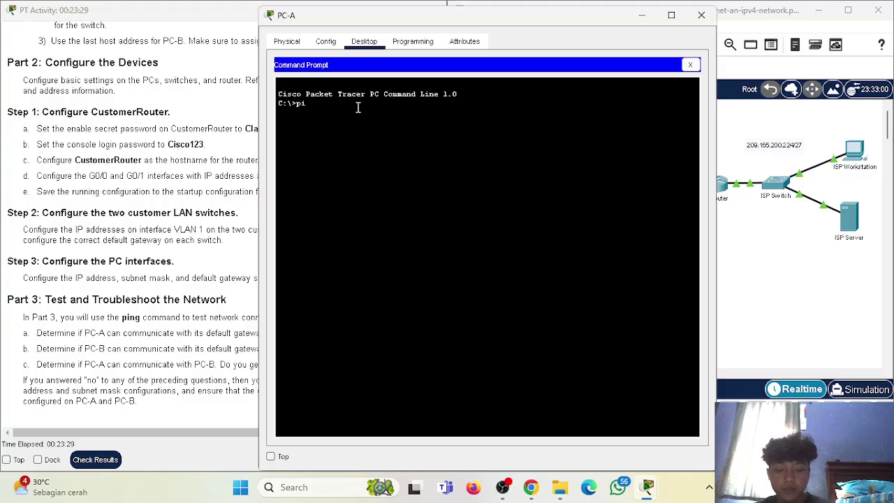
{"action": "type", "text": "ping 192"}
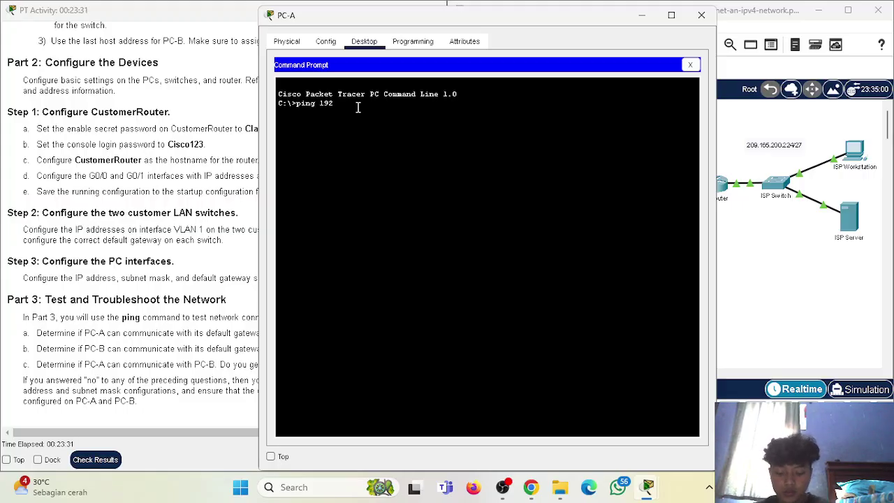
{"action": "type", "text": ".168.0.1"}
{"action": "key", "text": "Return"}
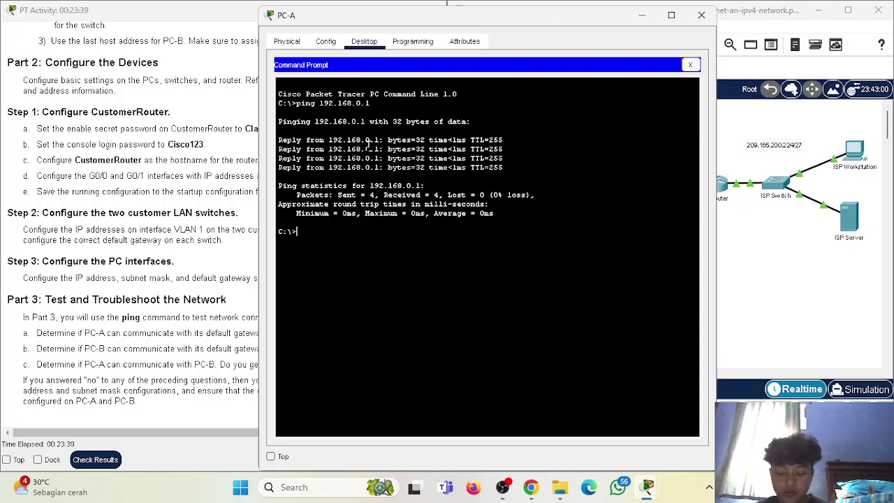
{"action": "key", "text": "Up"}
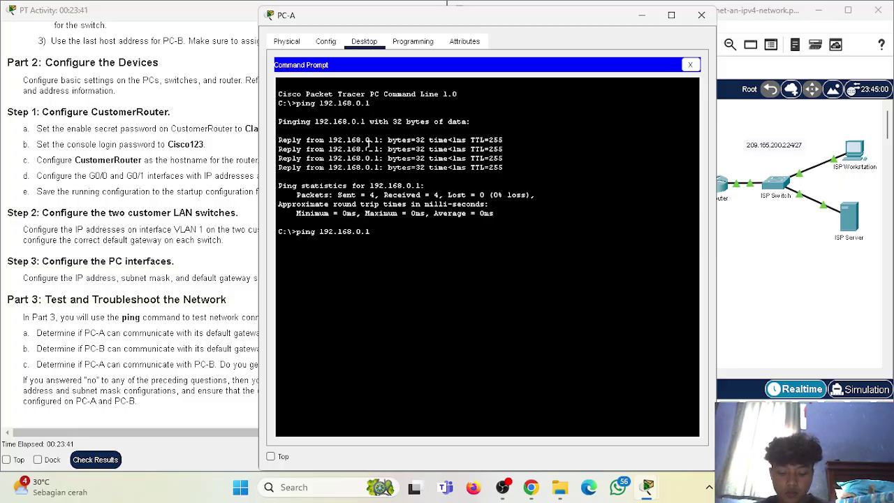
{"action": "type", "text": "26"}
{"action": "key", "text": "Return"}
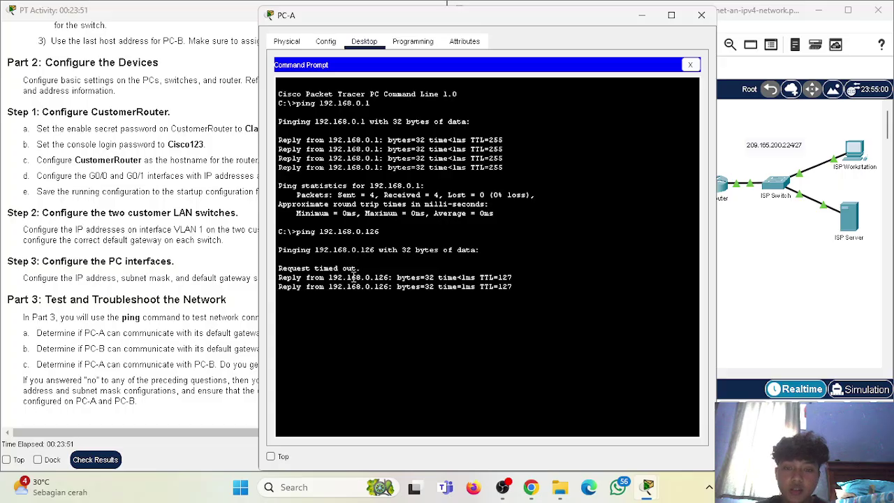
{"action": "left_click_drag", "start_coordinate": [281, 275], "coordinate": [411, 333]}
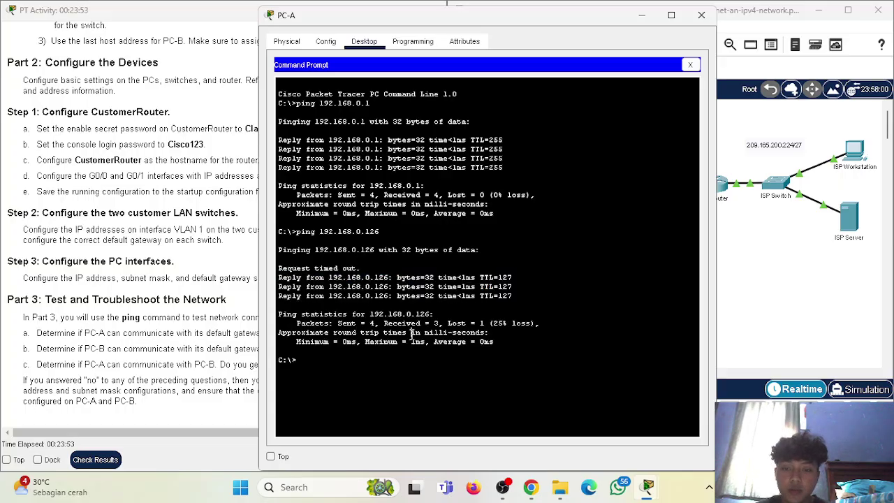
Open PC-B's Command Prompt and ping gateway 192.168.0.65, fixing the mistyped address
{"action": "left_click", "coordinate": [701, 15]}
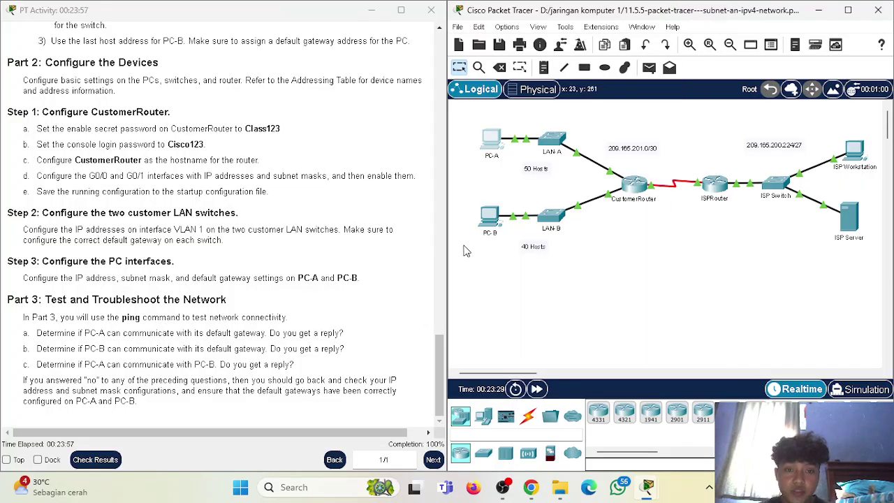
{"action": "left_click", "coordinate": [489, 215]}
{"action": "left_click", "coordinate": [562, 83]}
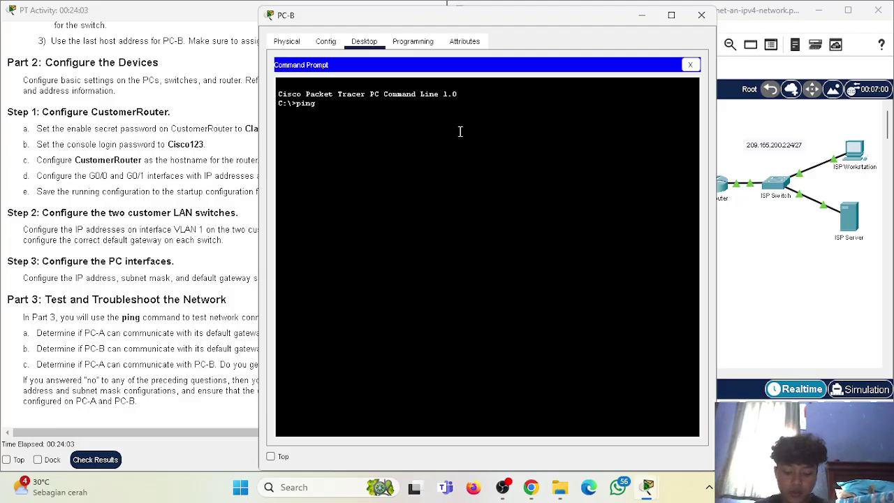
{"action": "type", "text": "ping 192"}
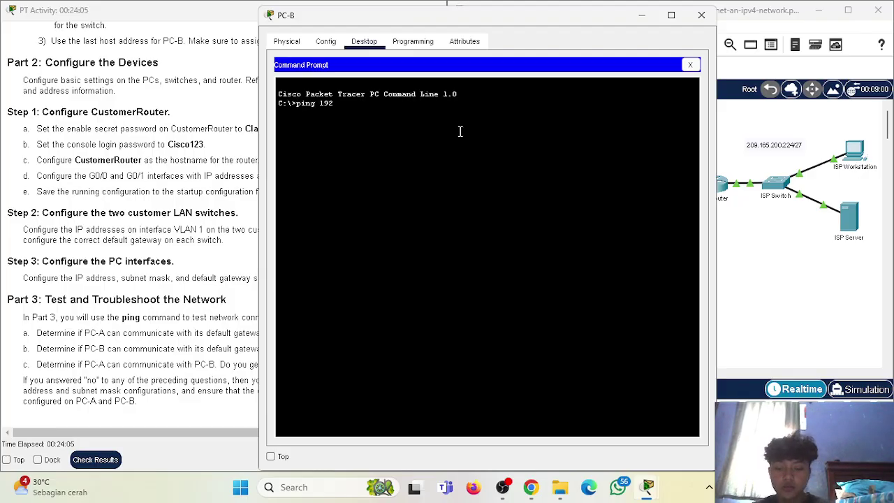
{"action": "type", "text": ".1"}
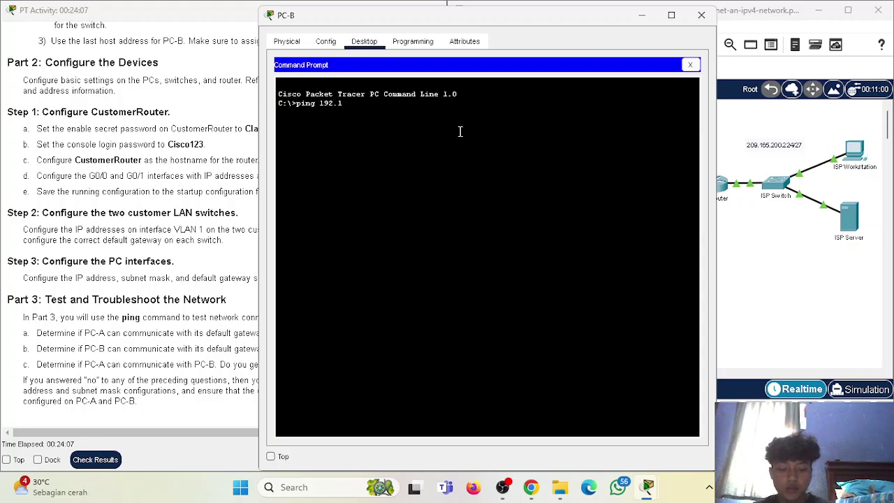
{"action": "type", "text": "687.0."}
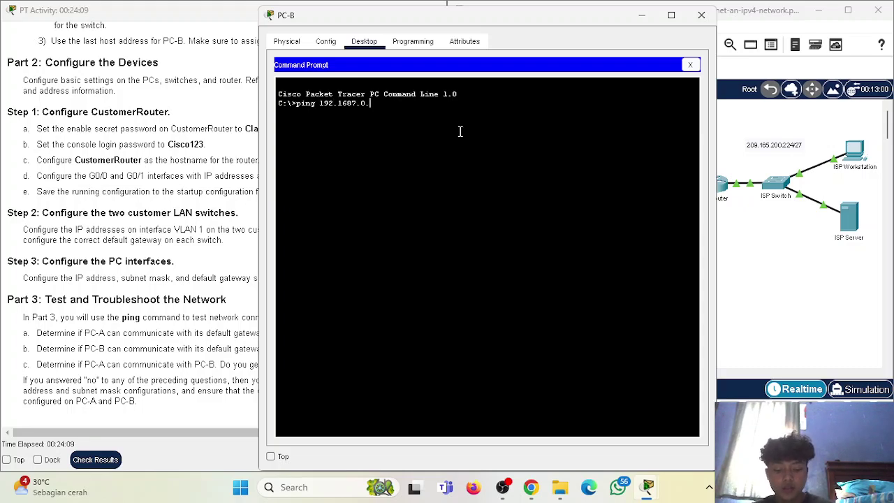
{"action": "type", "text": "65"}
{"action": "key", "text": "Return"}
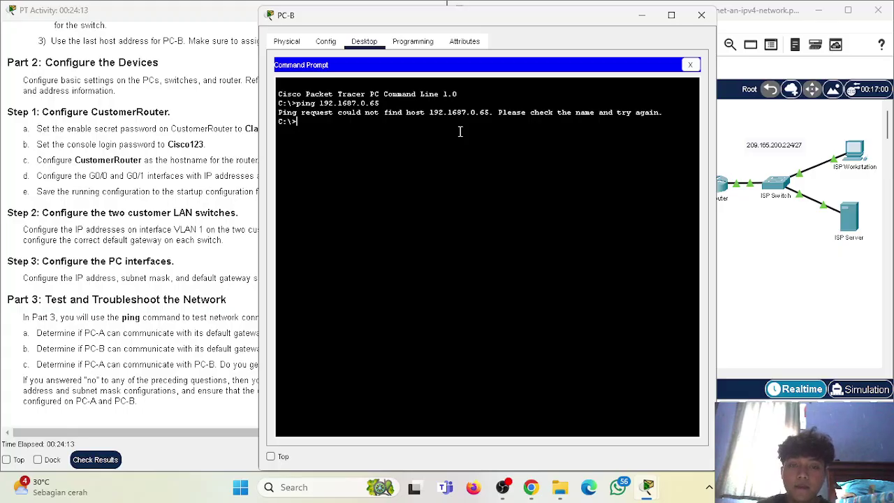
{"action": "key", "text": "Up"}
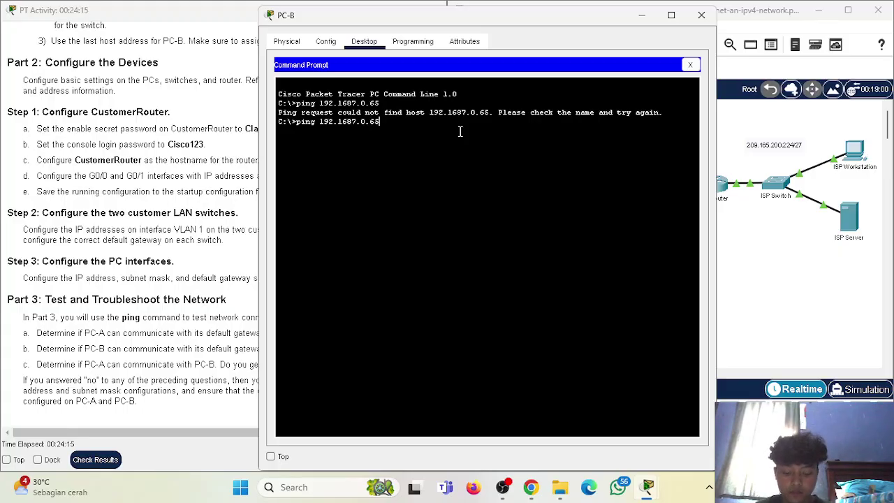
{"action": "key", "text": "BackSpace"}
{"action": "key", "text": "Return"}
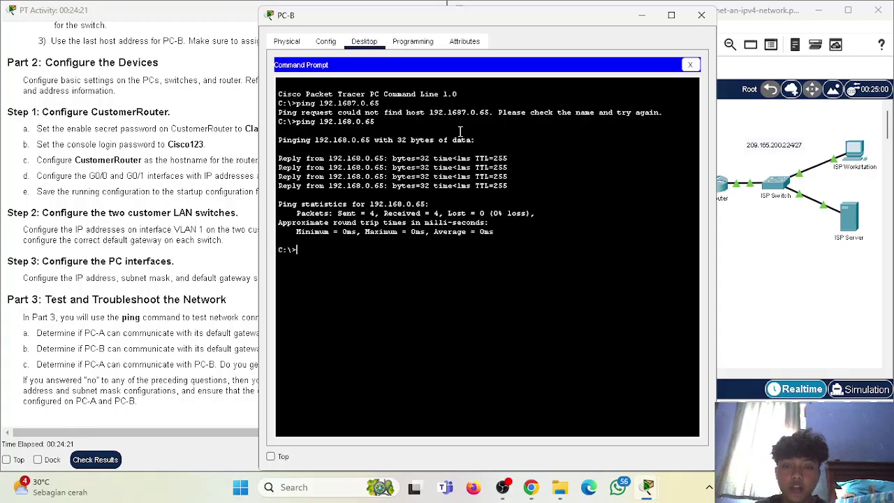
{"action": "left_click_drag", "start_coordinate": [278, 158], "coordinate": [438, 222]}
{"action": "left_click", "coordinate": [409, 253]}
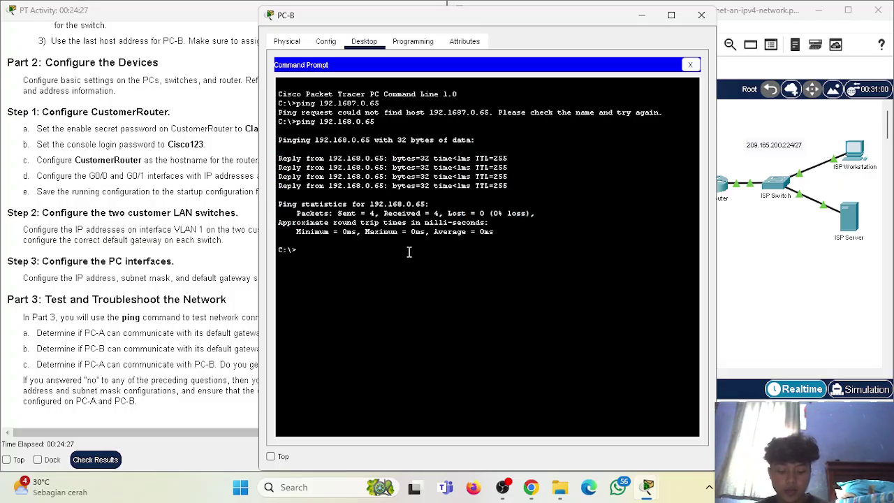
Ping PC-A at 192.168.0.62 and review the replies and statistics
{"action": "type", "text": "ping 192.16"}
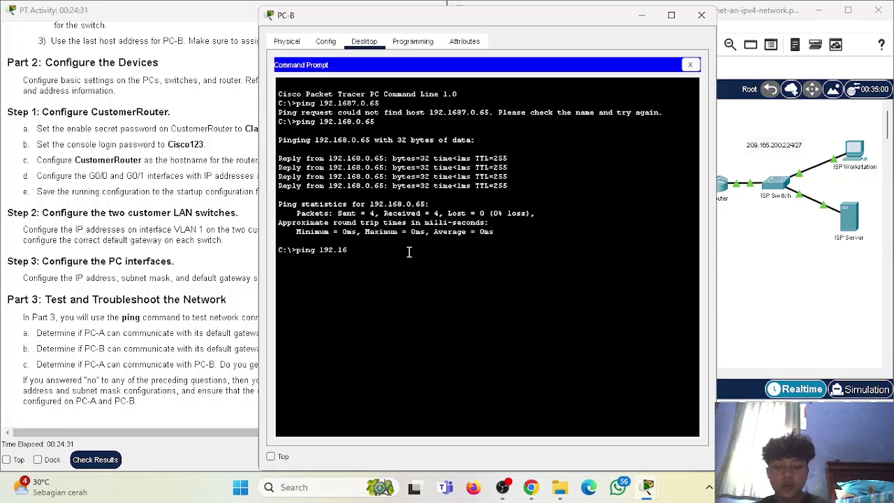
{"action": "type", "text": "8.0.62"}
{"action": "key", "text": "Return"}
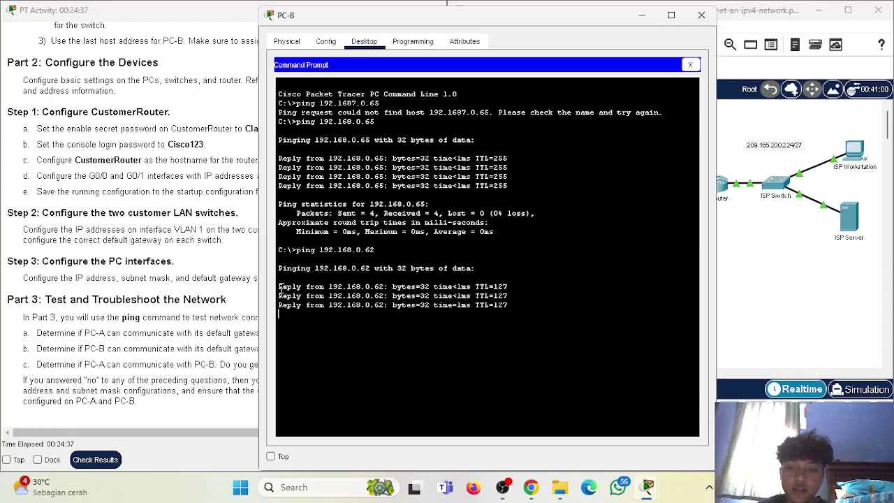
{"action": "left_click_drag", "start_coordinate": [279, 289], "coordinate": [493, 360]}
{"action": "left_click", "coordinate": [449, 324]}
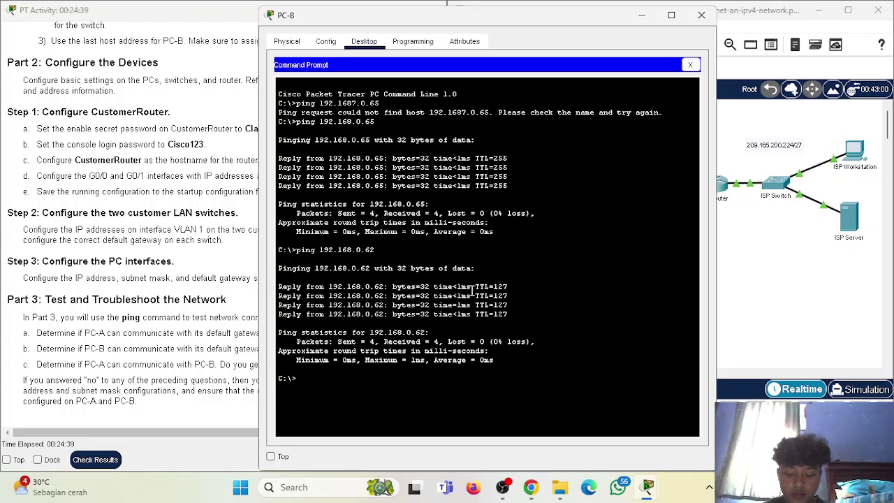
From CustomerRouter's CLI, ping PC-A at 192.168.0.62 and confirm 5/5 replies
{"action": "left_click", "coordinate": [701, 15]}
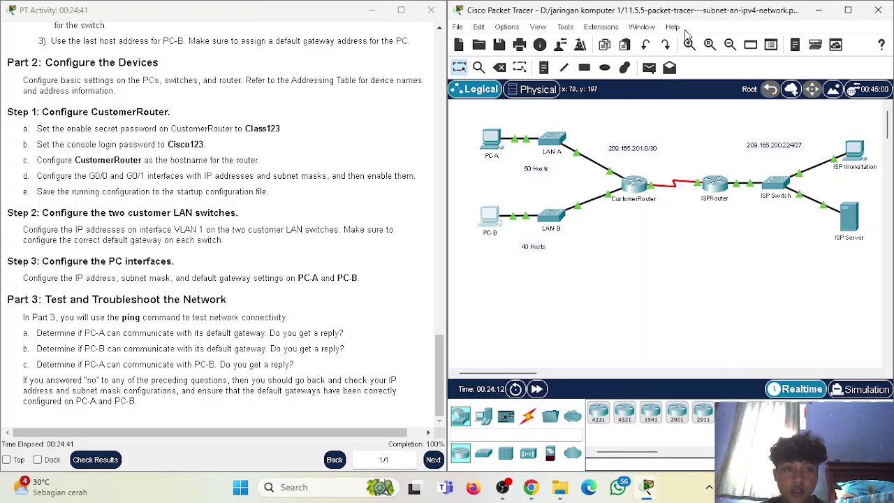
{"action": "left_click", "coordinate": [622, 185]}
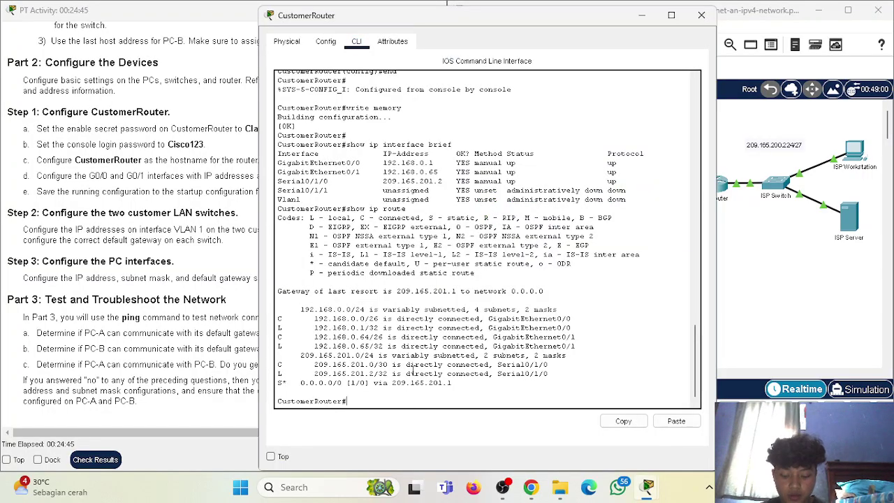
{"action": "type", "text": "ping"}
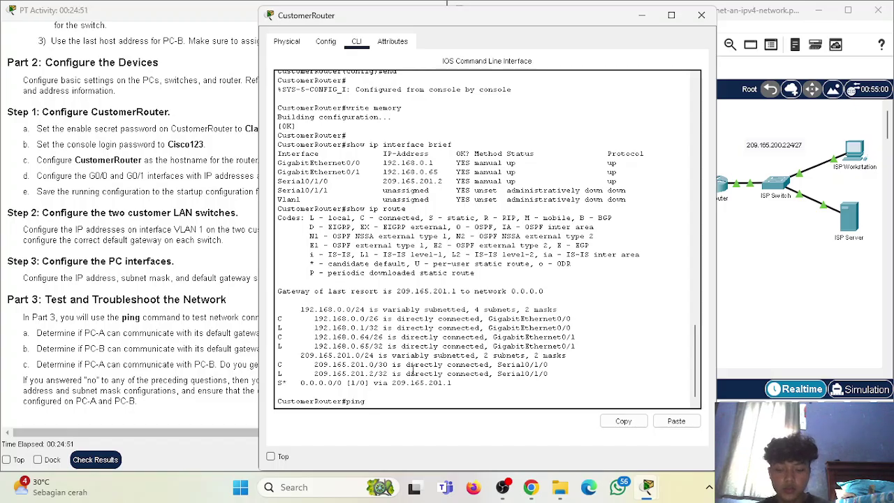
{"action": "type", "text": "192.168"}
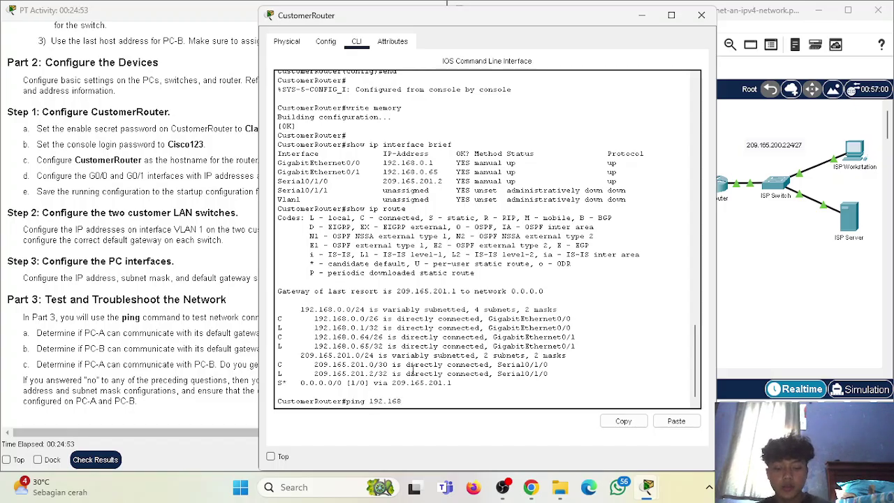
{"action": "type", "text": ".0.62"}
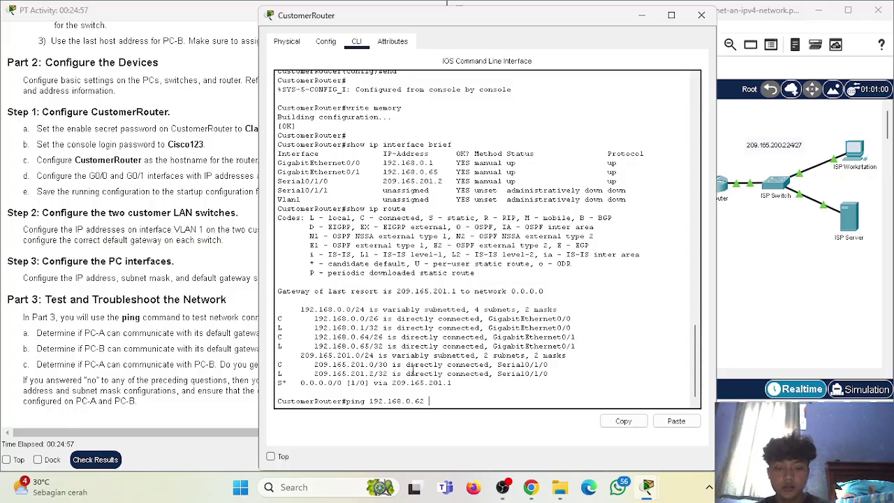
{"action": "key", "text": "Return"}
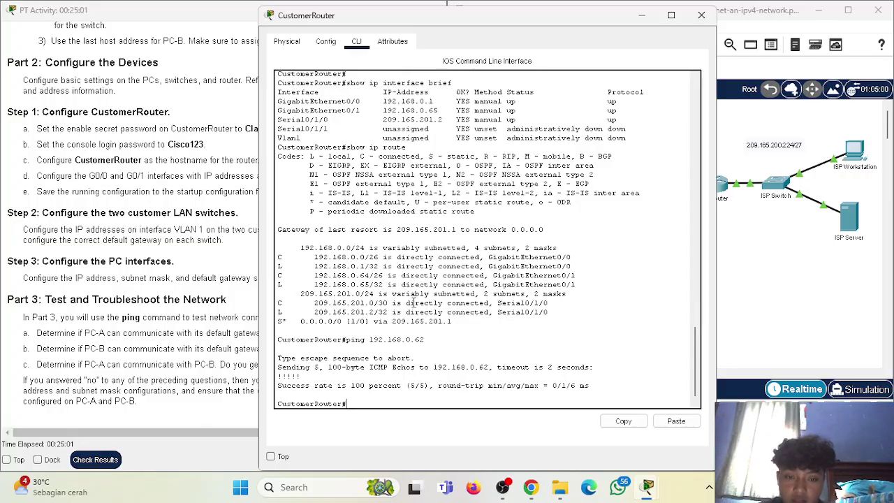
{"action": "left_click_drag", "start_coordinate": [407, 385], "coordinate": [429, 395]}
{"action": "left_click", "coordinate": [417, 398]}
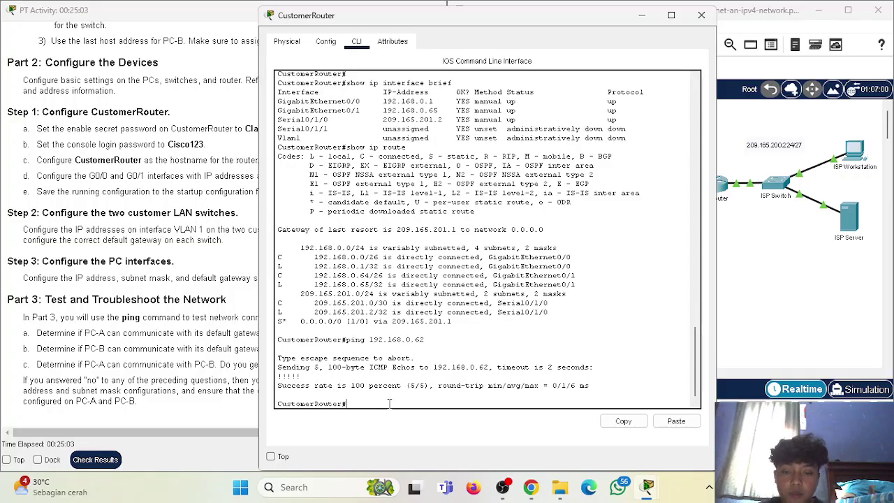
Ping PC-B at 192.168.0.126 from the router, confirm 100 percent success, and close the router
{"action": "key", "text": "Up"}
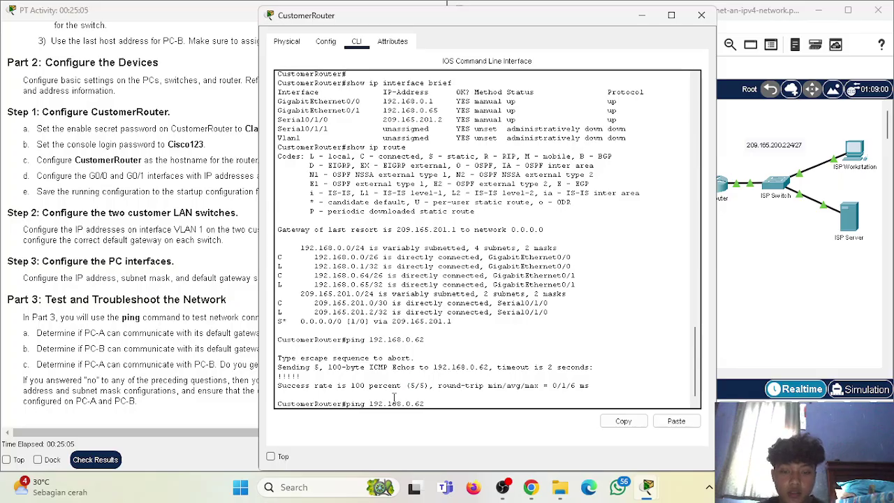
{"action": "key", "text": "BackSpace"}
{"action": "type", "text": "126"}
{"action": "key", "text": "Return"}
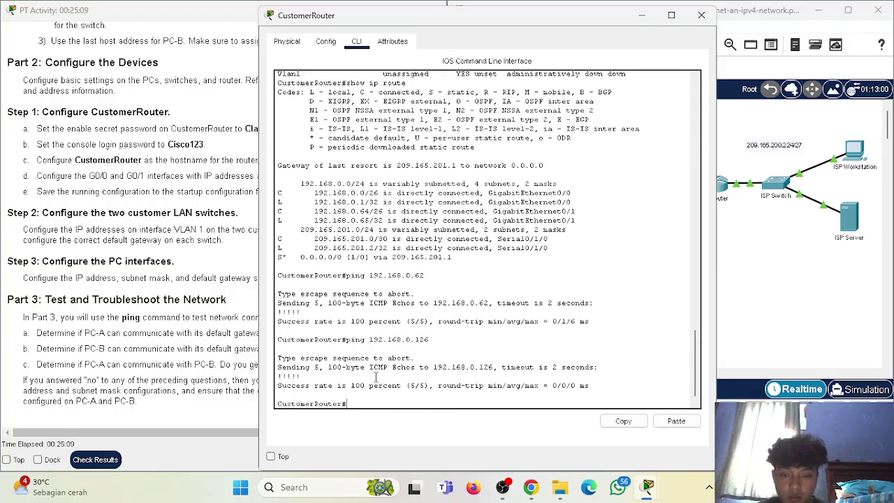
{"action": "left_click_drag", "start_coordinate": [349, 385], "coordinate": [405, 385]}
{"action": "left_click", "coordinate": [381, 401]}
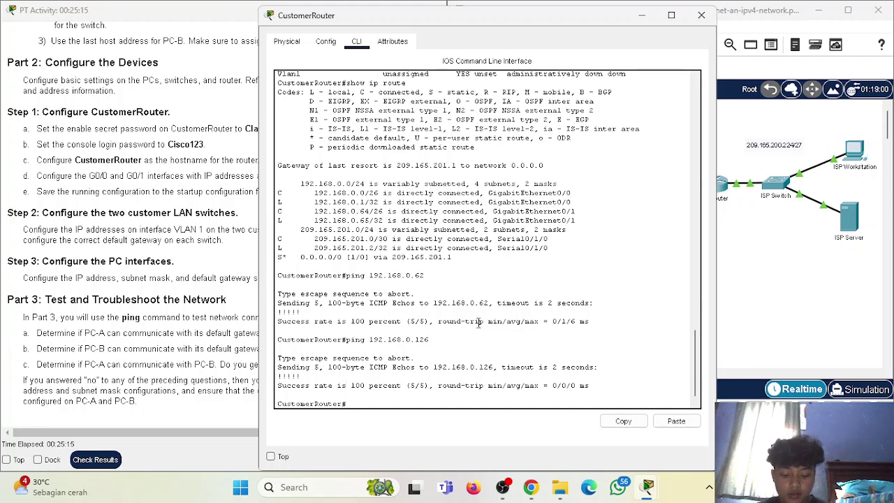
{"action": "left_click", "coordinate": [701, 14]}
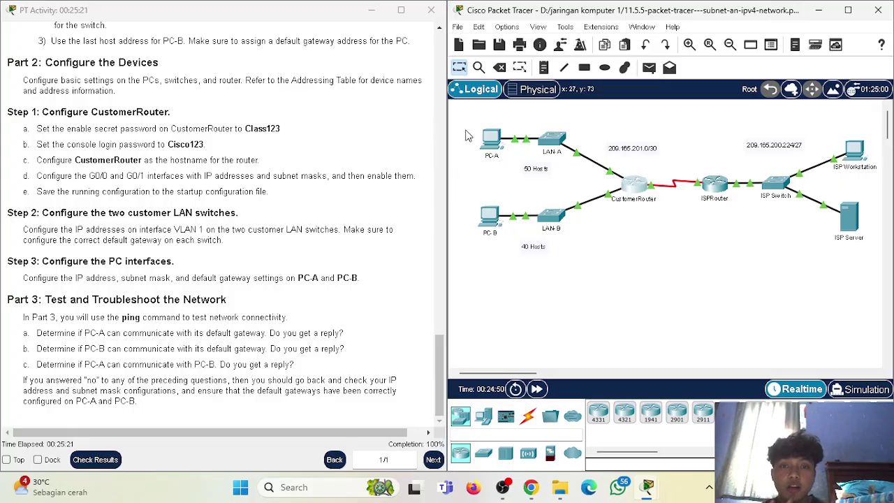
Scroll the PT Activity instructions up to the title and Addressing Table
{"action": "scroll", "coordinate": [332, 234], "scroll_direction": "up", "scroll_amount": 10}
{"action": "scroll", "coordinate": [438, 277], "scroll_direction": "up", "scroll_amount": 20}
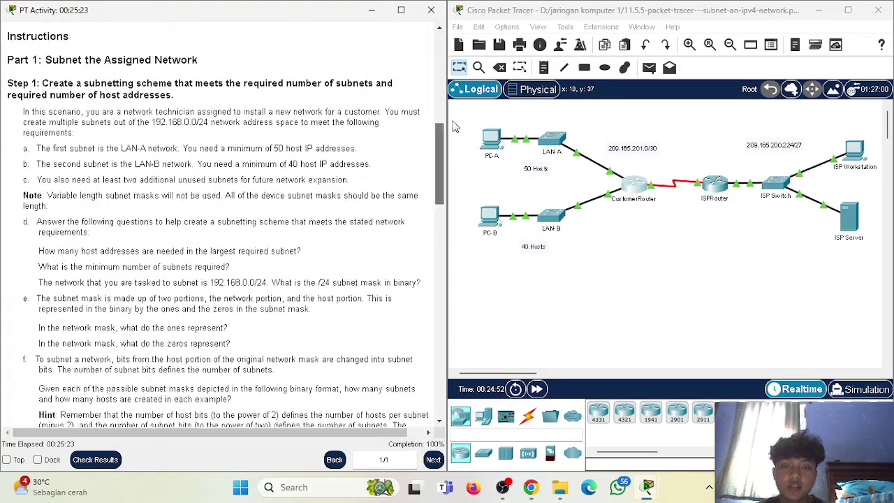